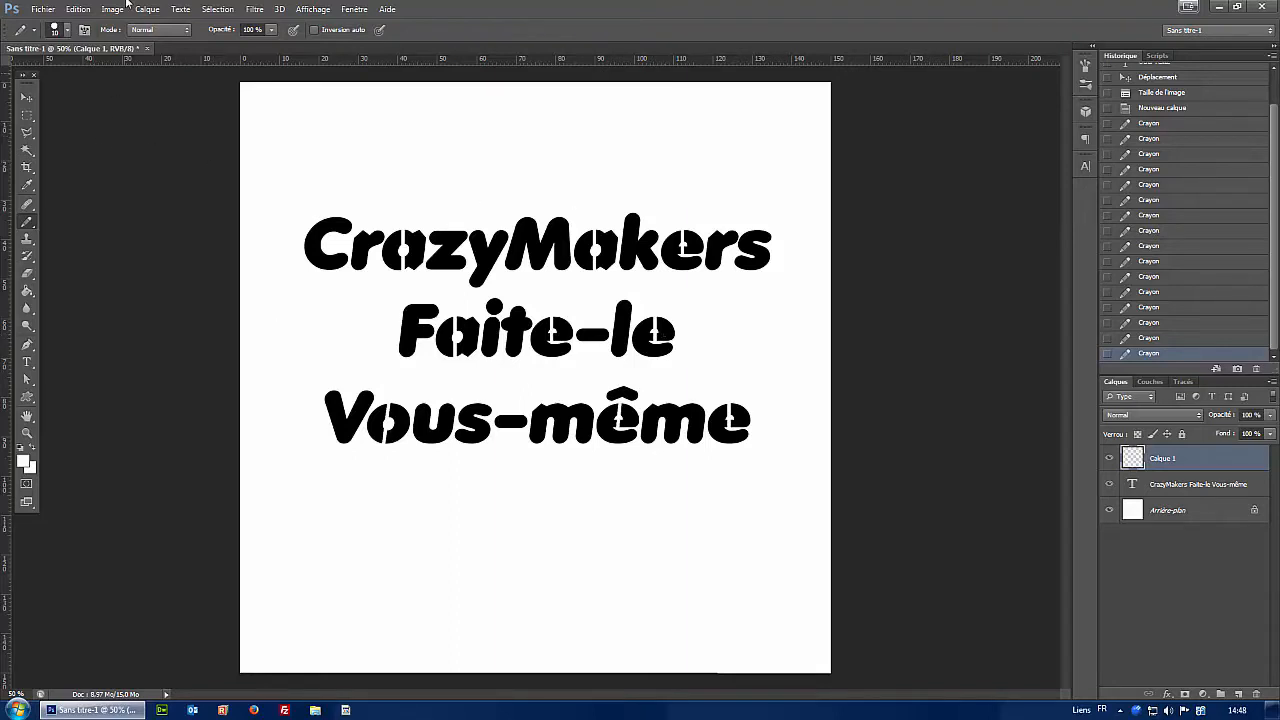
Save a copy of the lettering image to the desktop as a 24-bit Windows BMP named test-laser.
click(43, 9)
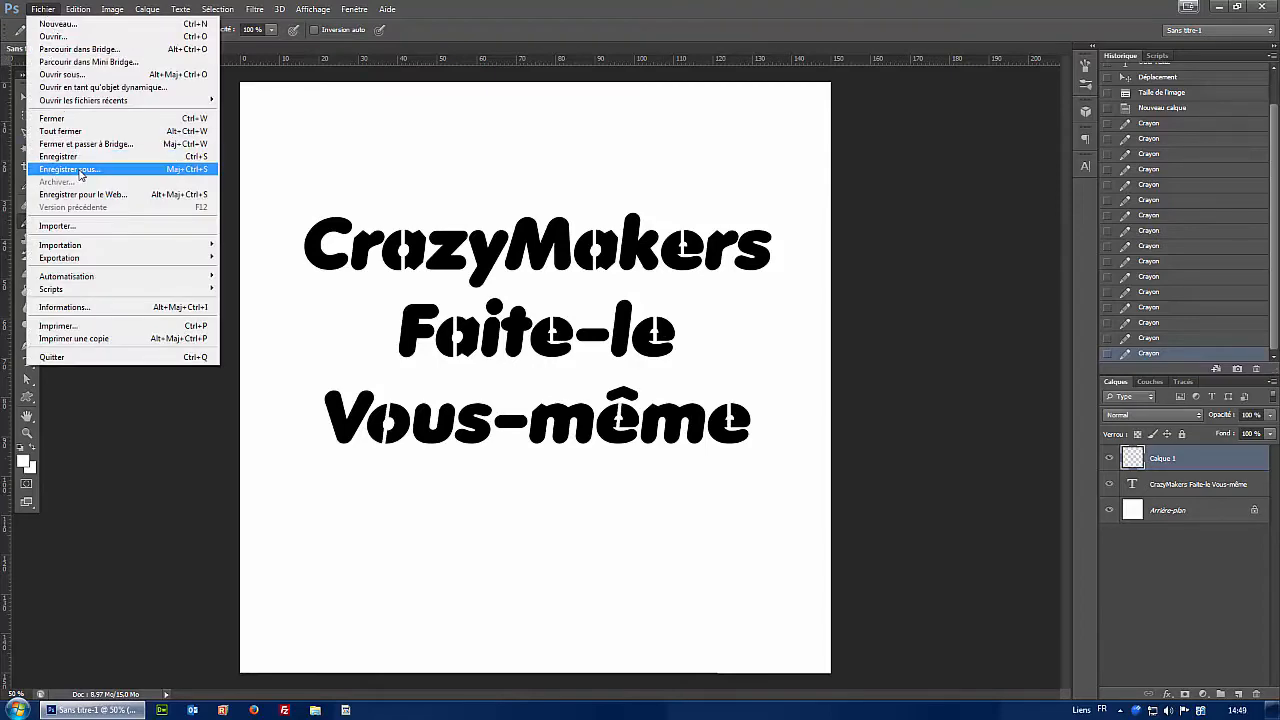
click(100, 164)
click(700, 465)
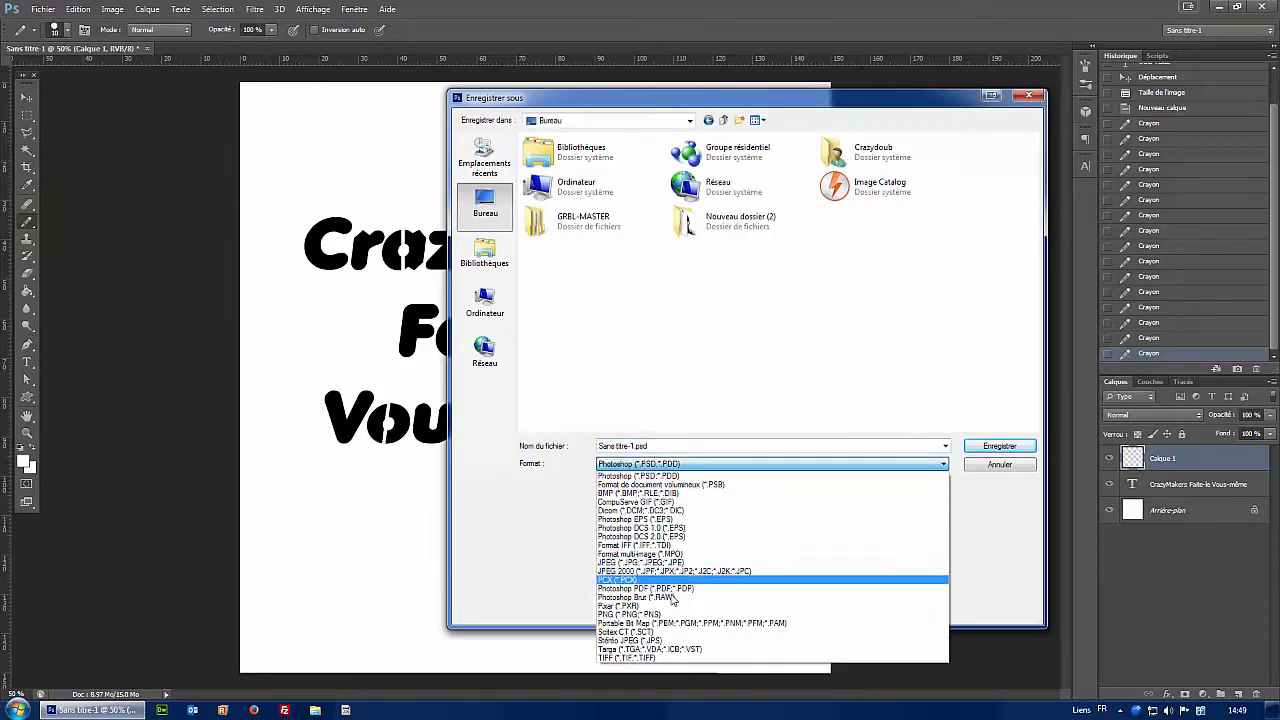
click(664, 493)
click(670, 447)
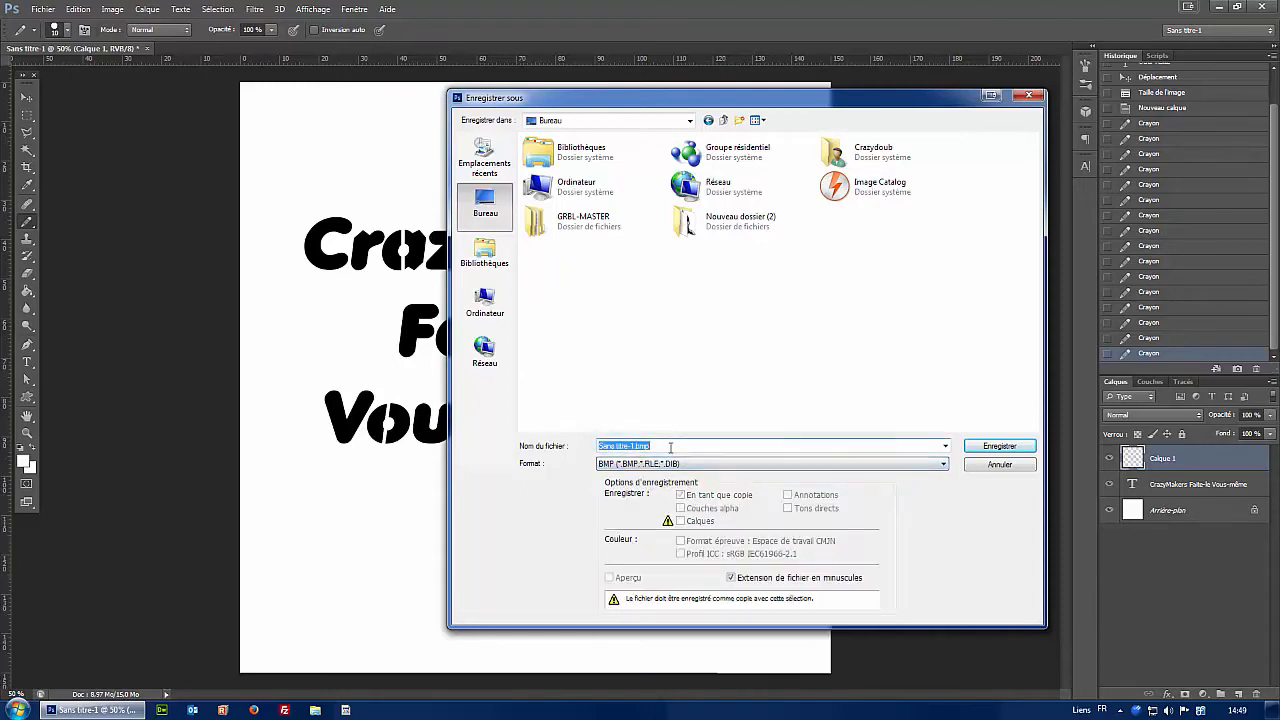
text(test-laser)
key(Return)
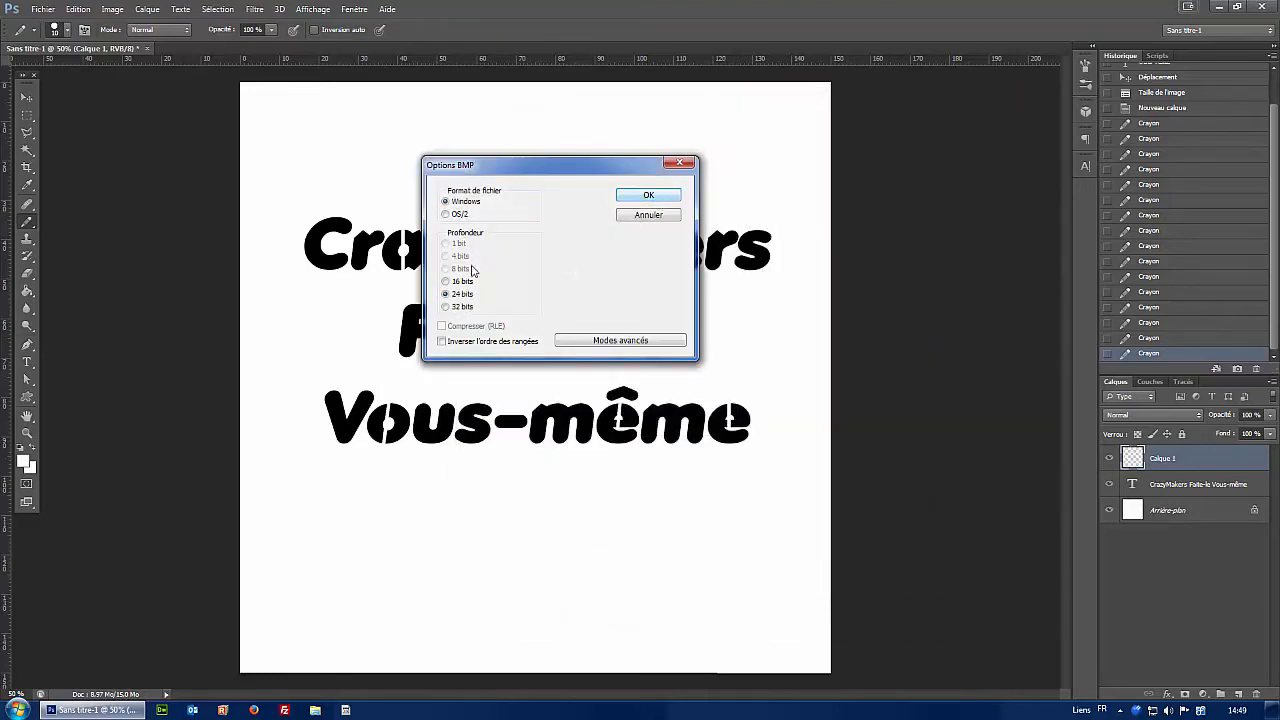
click(446, 281)
click(461, 294)
click(649, 196)
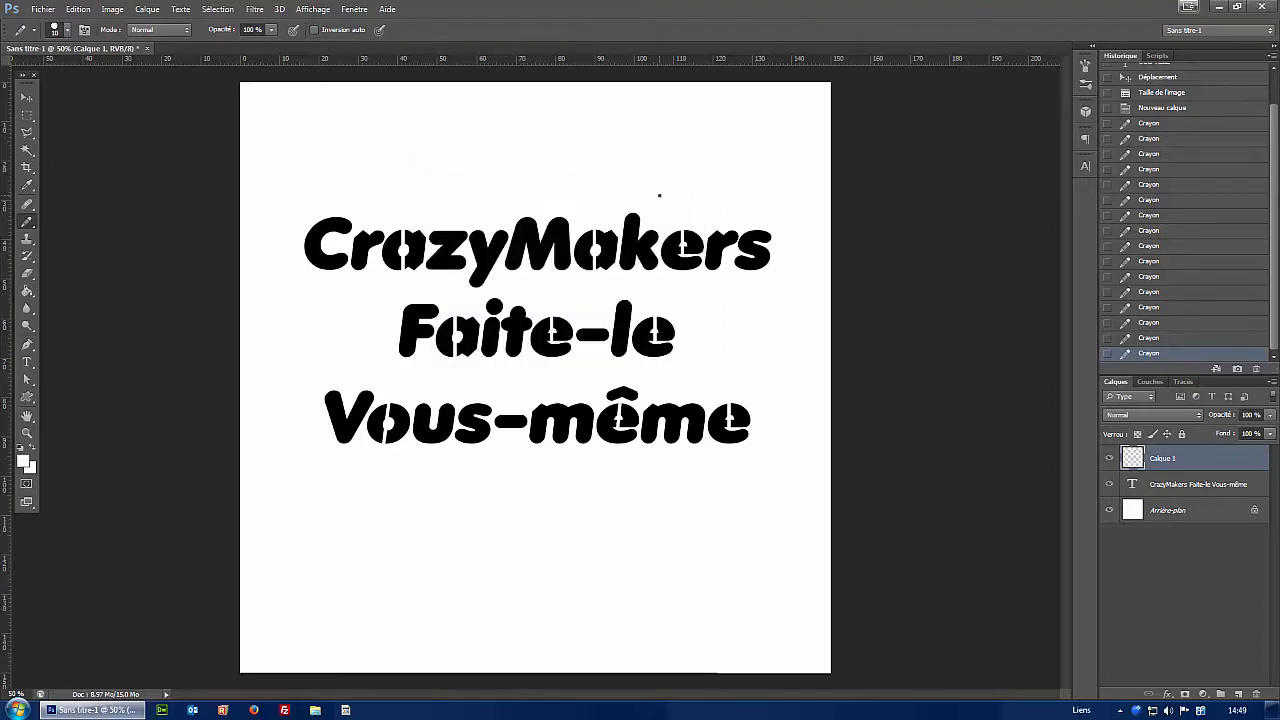
Close Photoshop and move the test-laser.bmp file to an empty area of the desktop.
click(1261, 6)
click(670, 272)
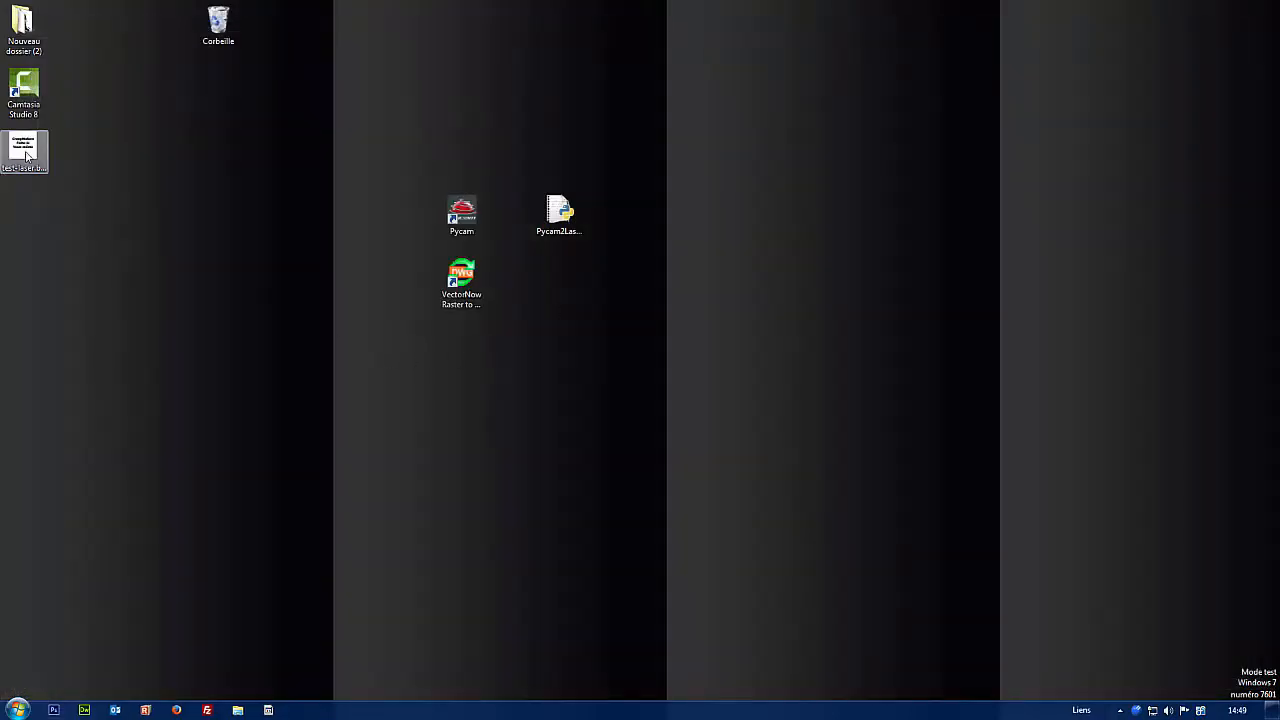
drag(27, 155, 853, 96)
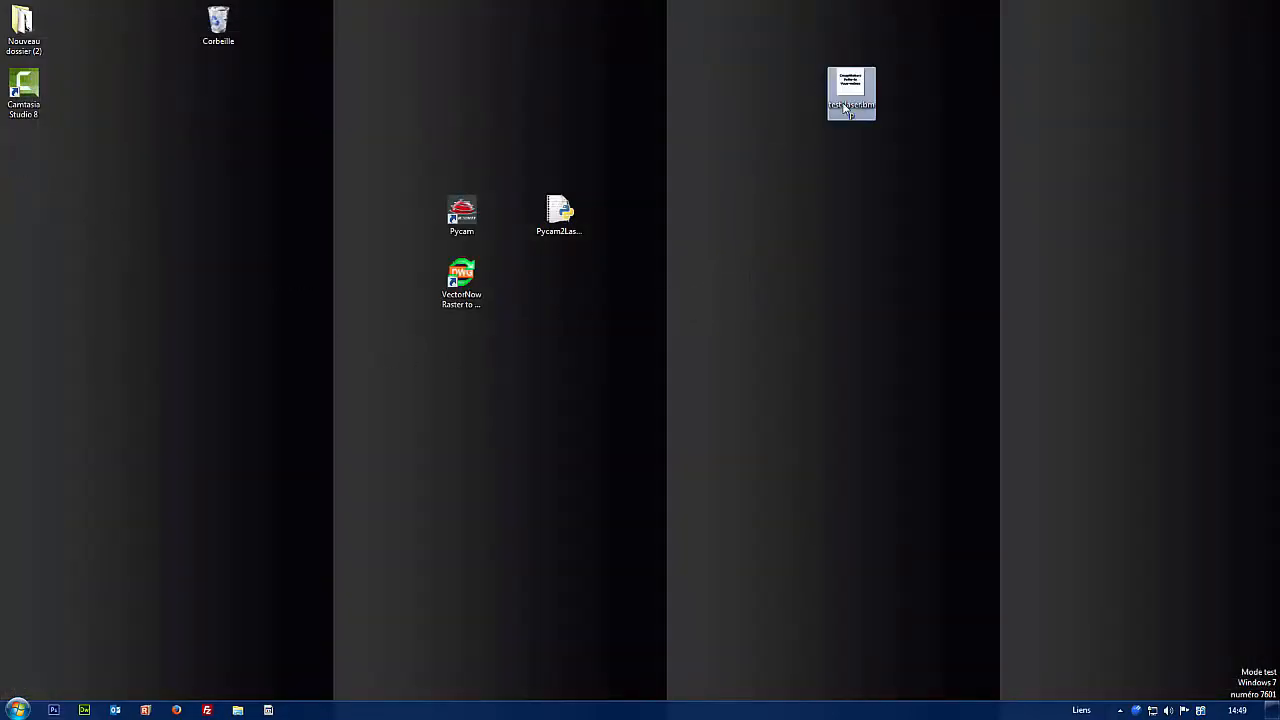
Open AutoDWG VectorNow and load test-laser.bmp from the desktop as the source image.
click(478, 295)
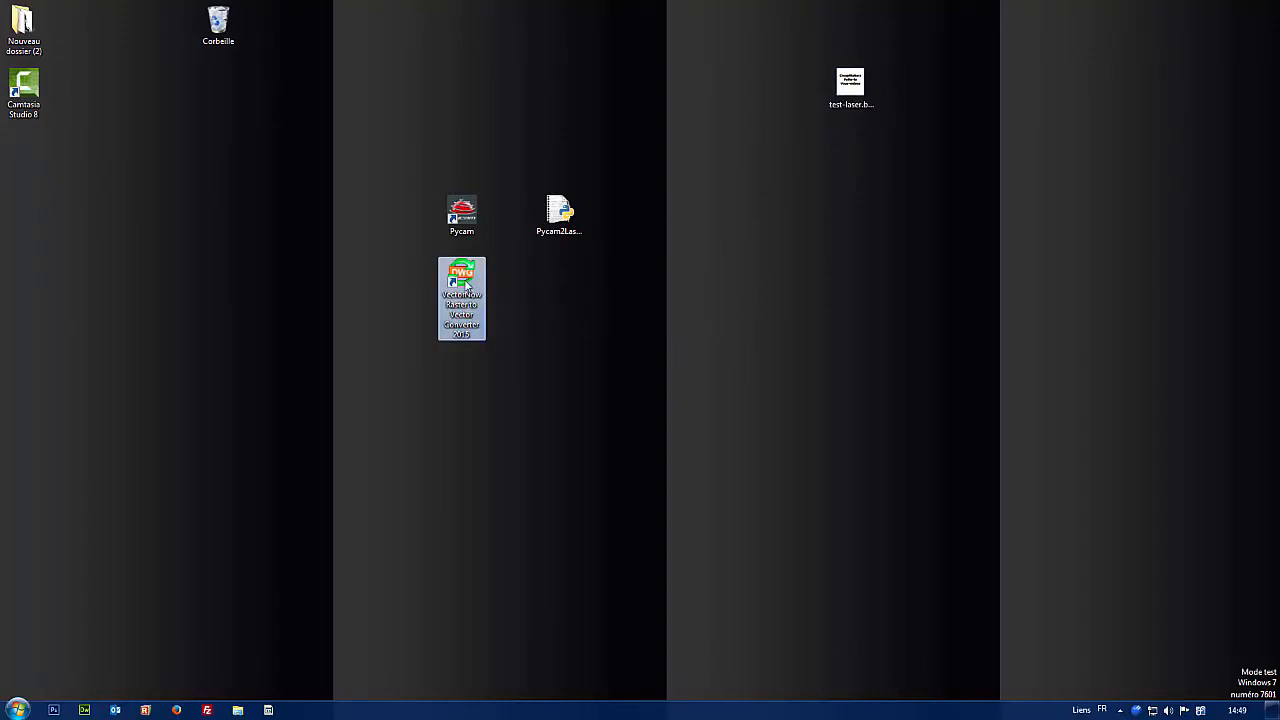
double_click(466, 287)
drag(697, 186, 886, 250)
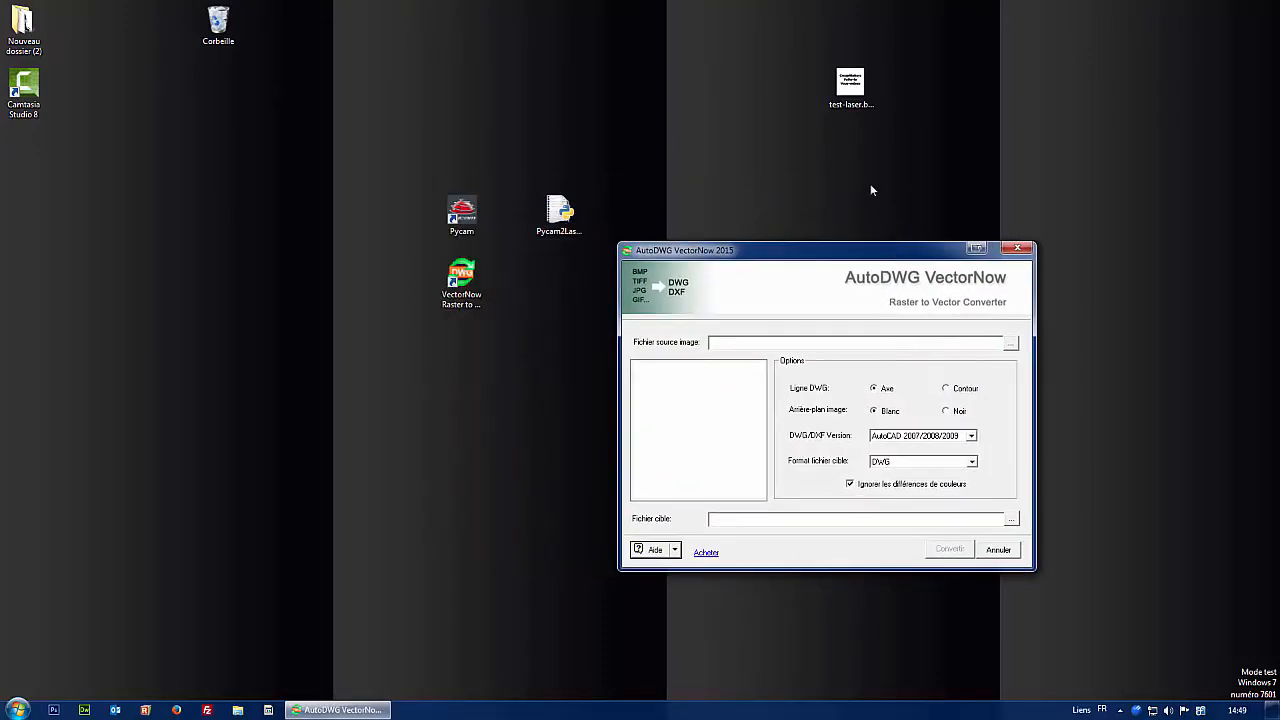
click(1010, 342)
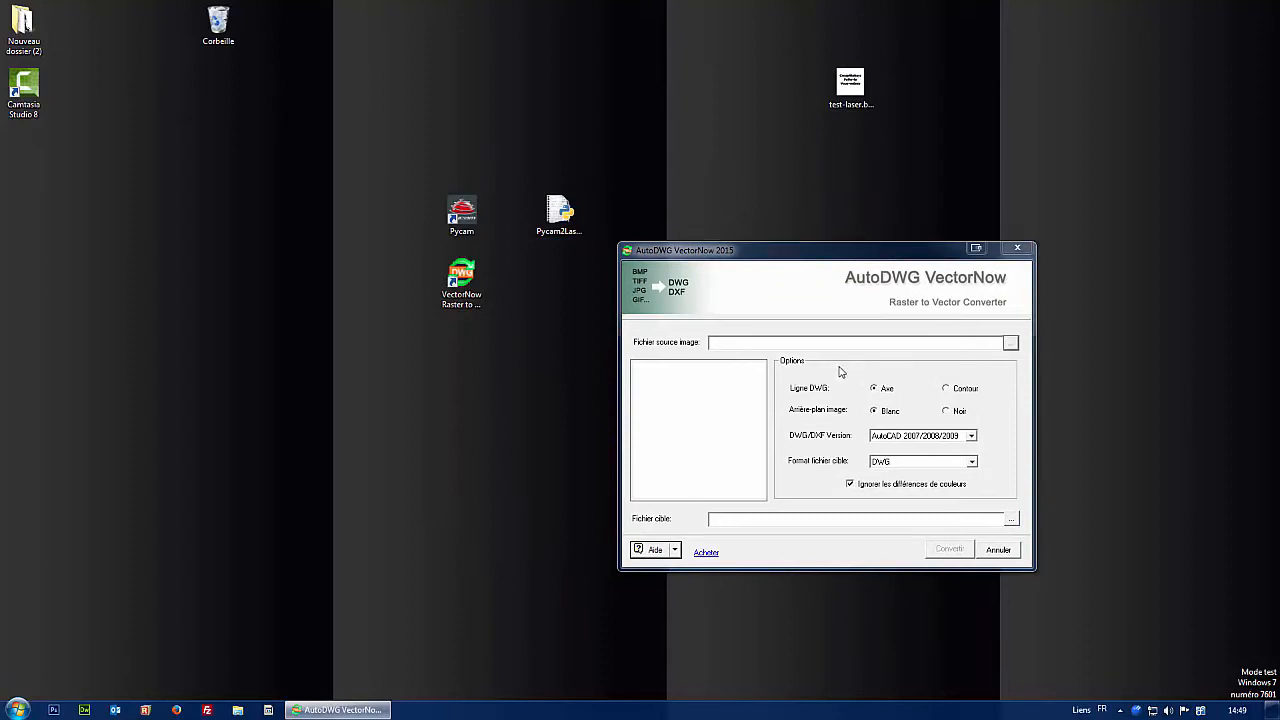
double_click(805, 370)
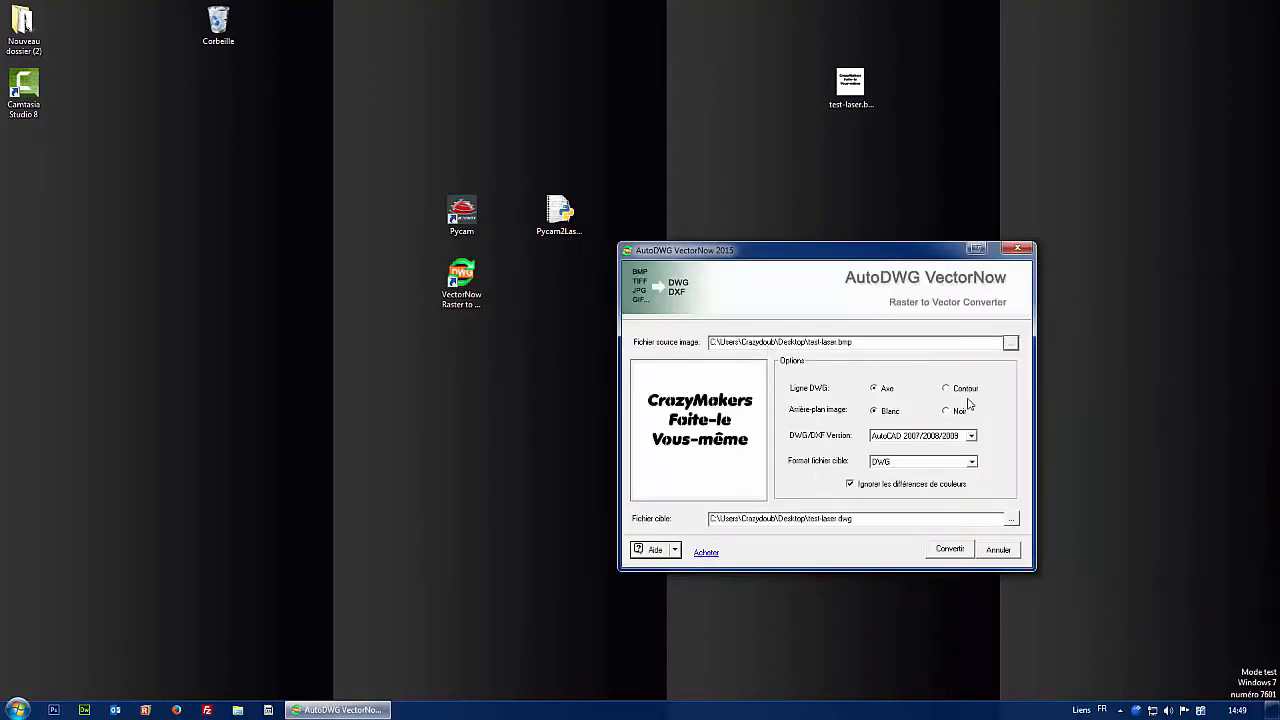
Convert the image to a DXF file using the Contour line option.
click(922, 466)
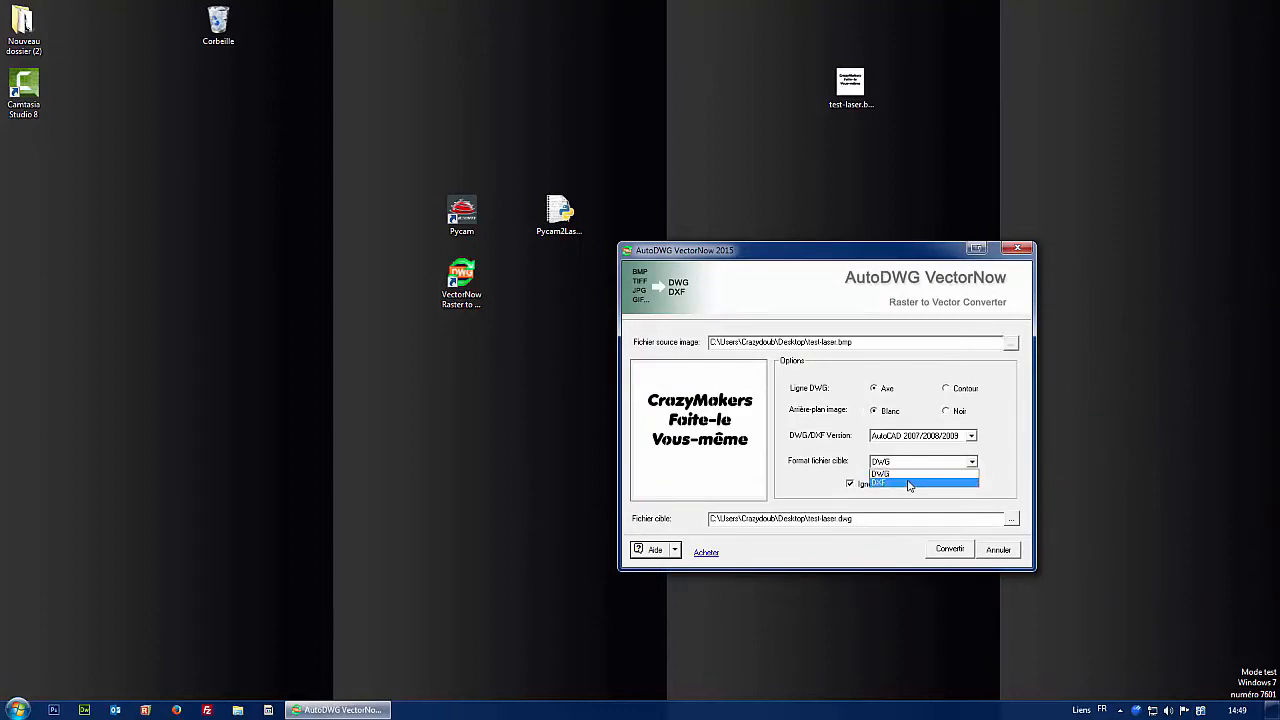
click(910, 484)
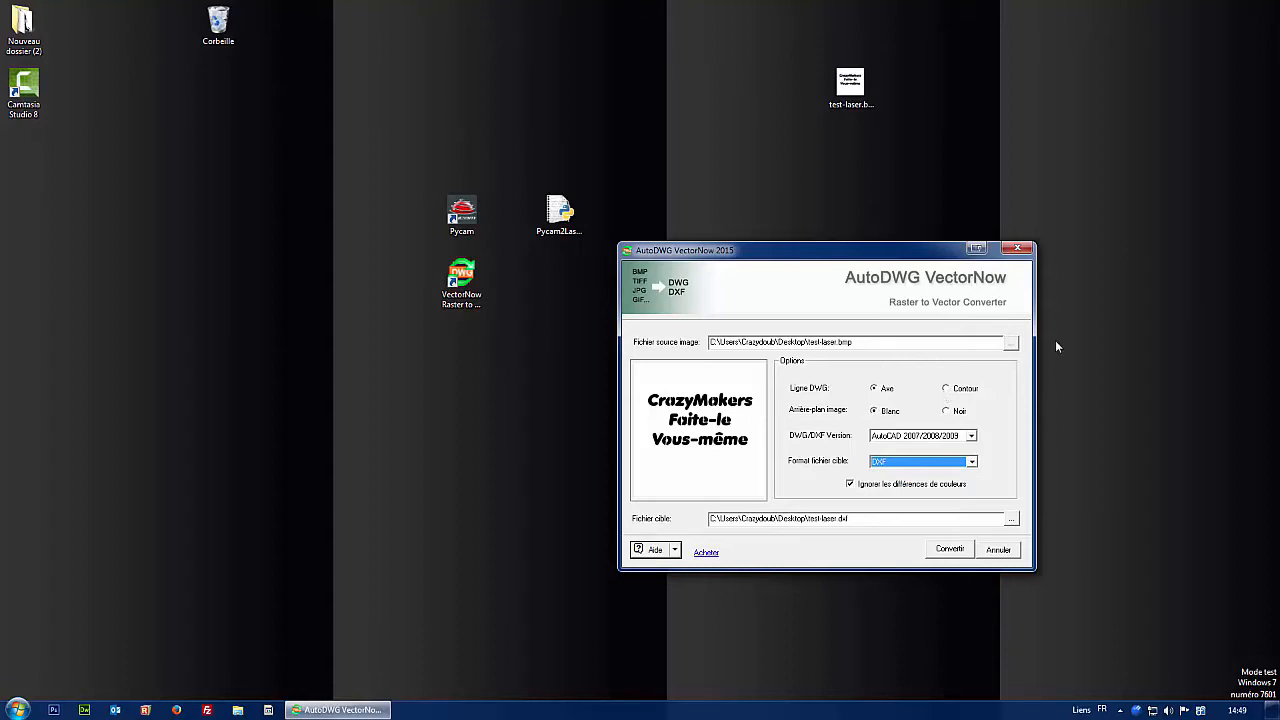
click(947, 389)
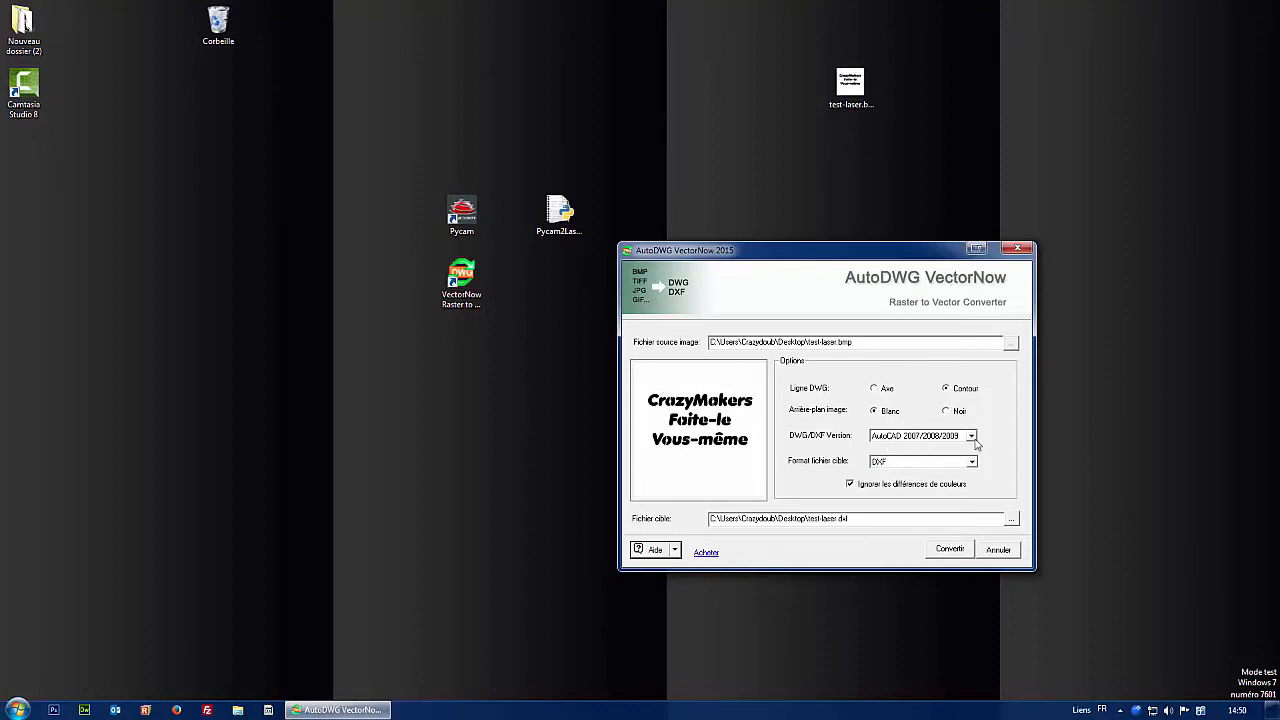
click(941, 467)
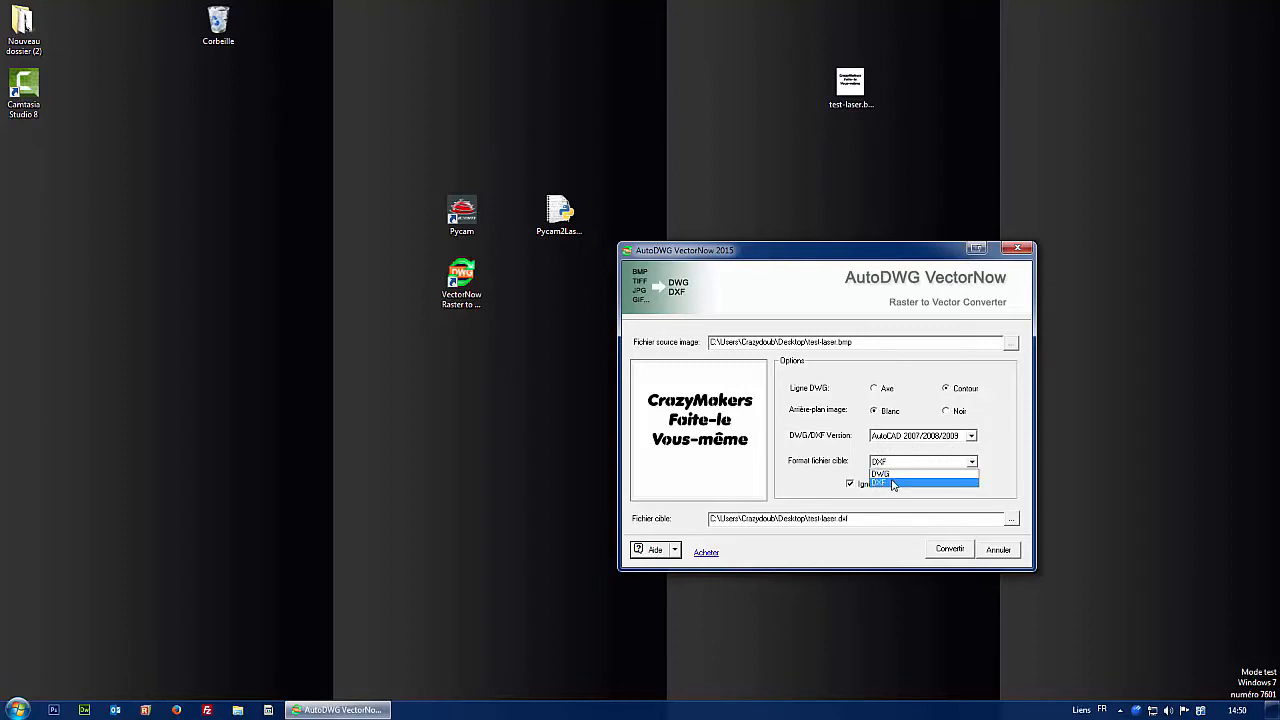
click(894, 483)
click(956, 550)
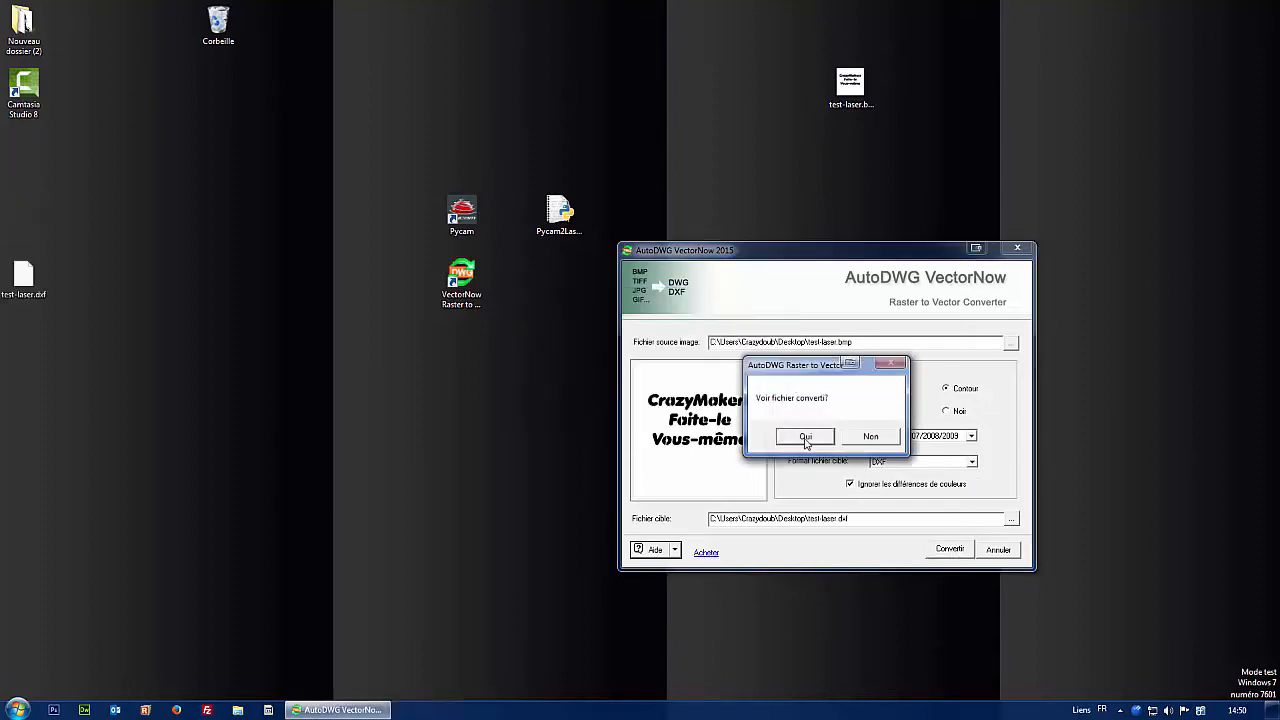
Preview the converted lettering outlines beside the source image, then close the preview.
click(807, 439)
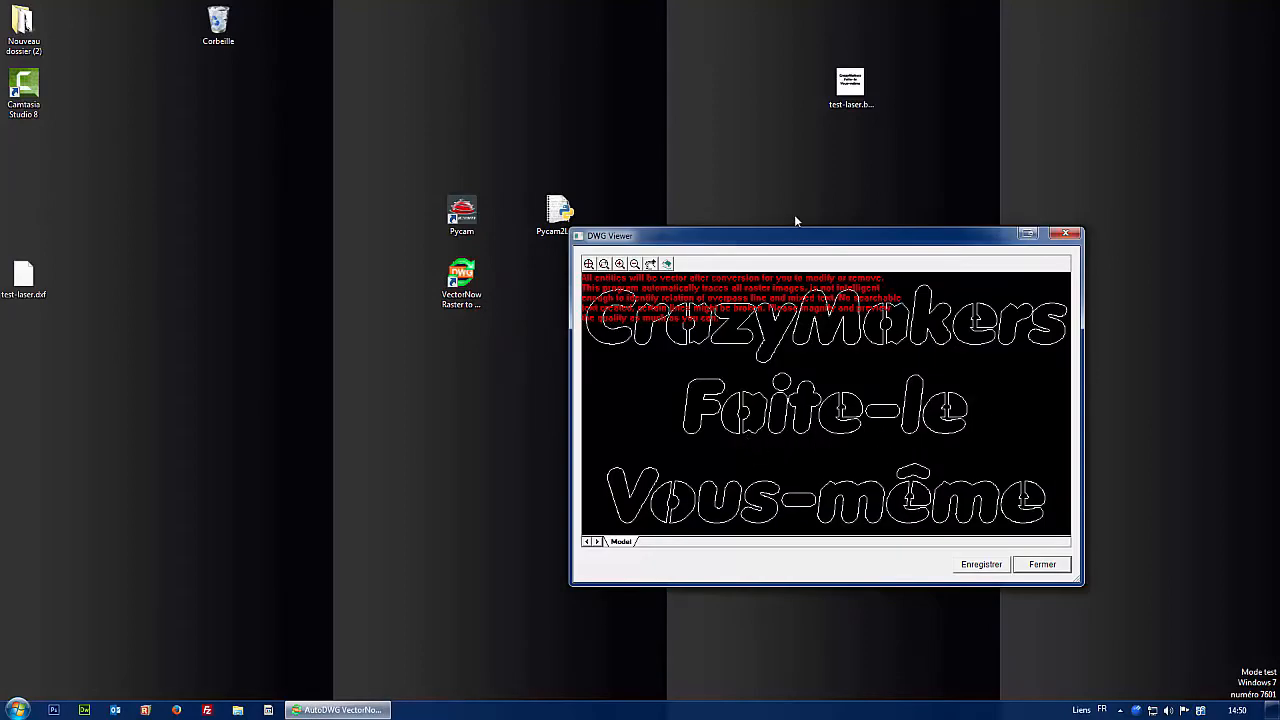
drag(804, 242, 277, 323)
drag(351, 346, 397, 316)
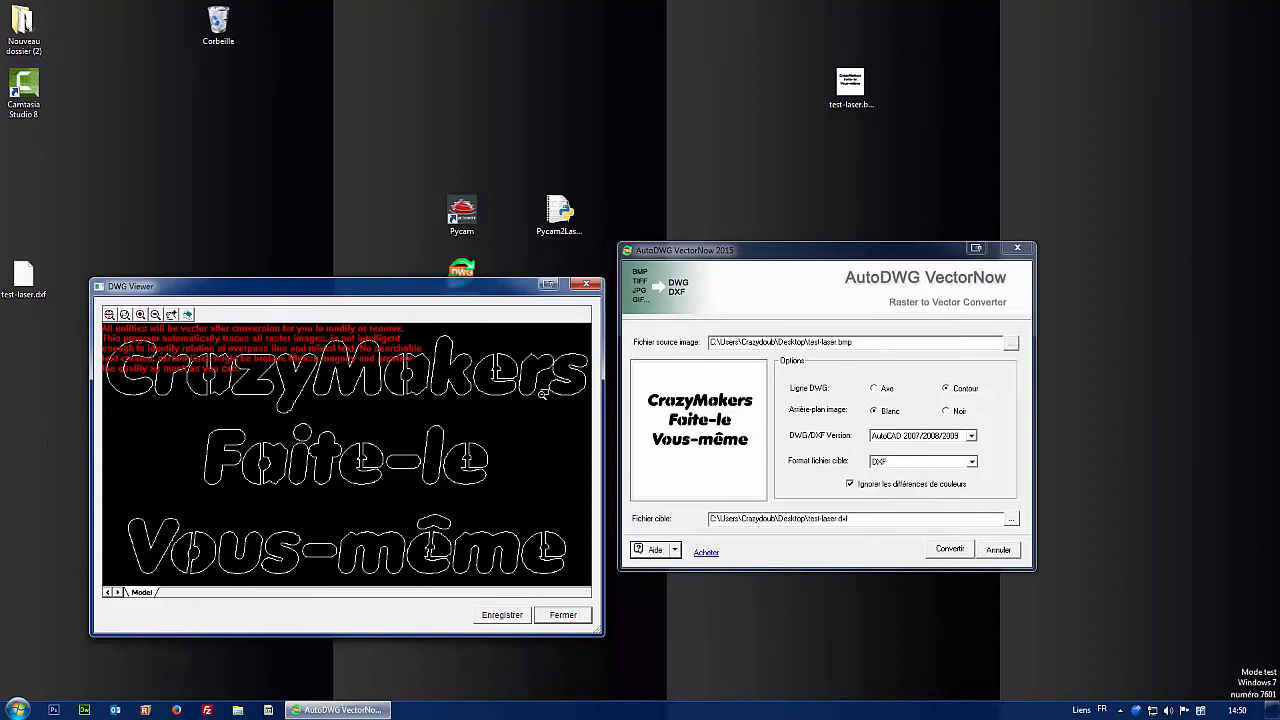
click(568, 621)
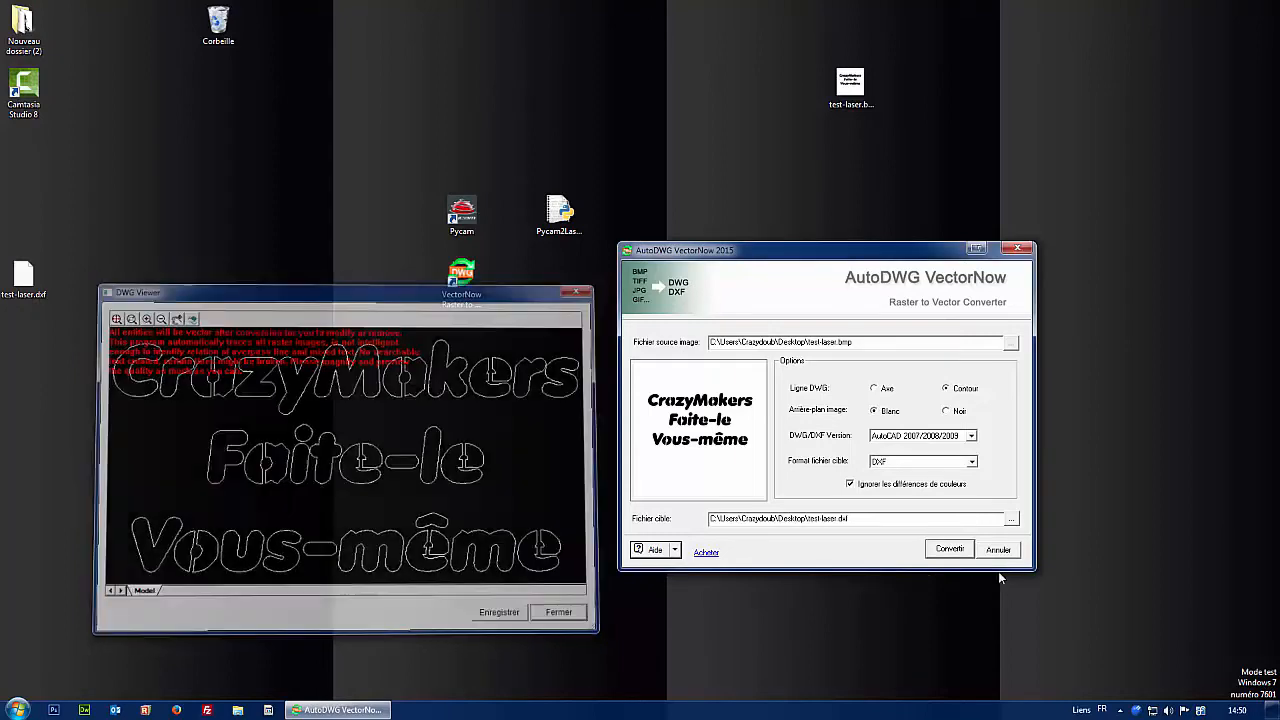
Close VectorNow and move test-laser.dxf below test-laser.bmp on the desktop.
click(1019, 248)
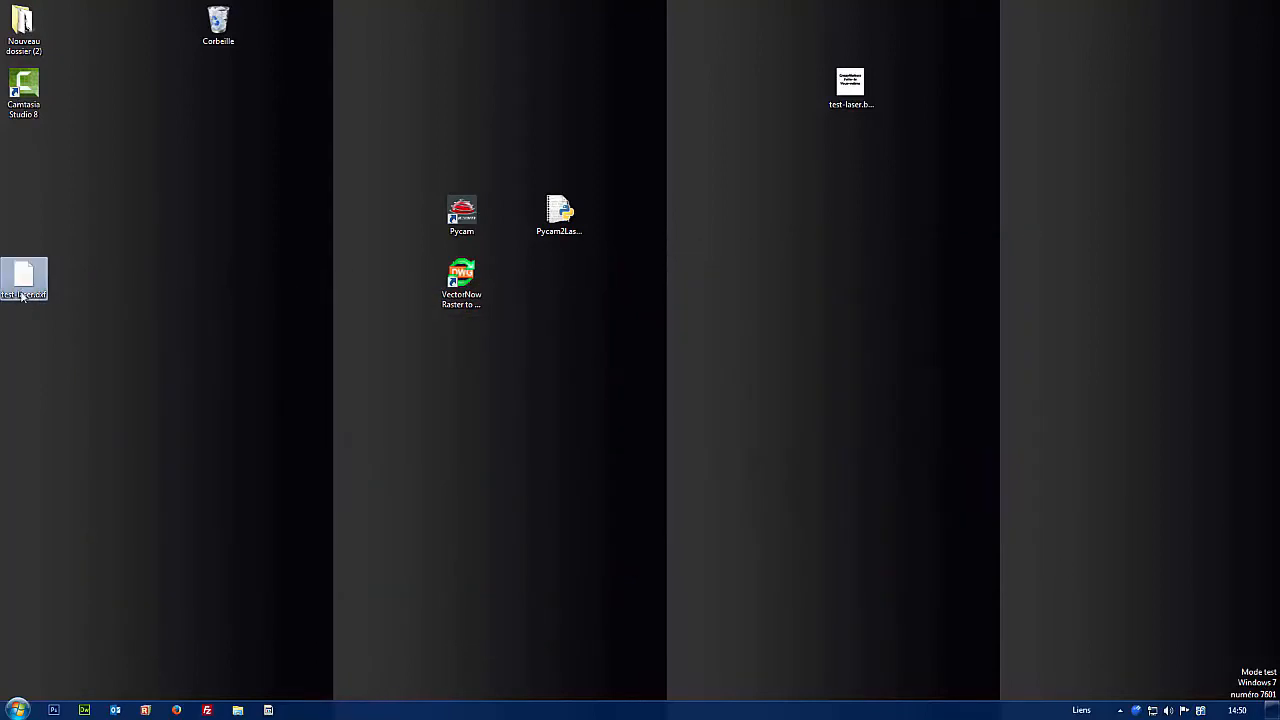
drag(21, 282, 849, 156)
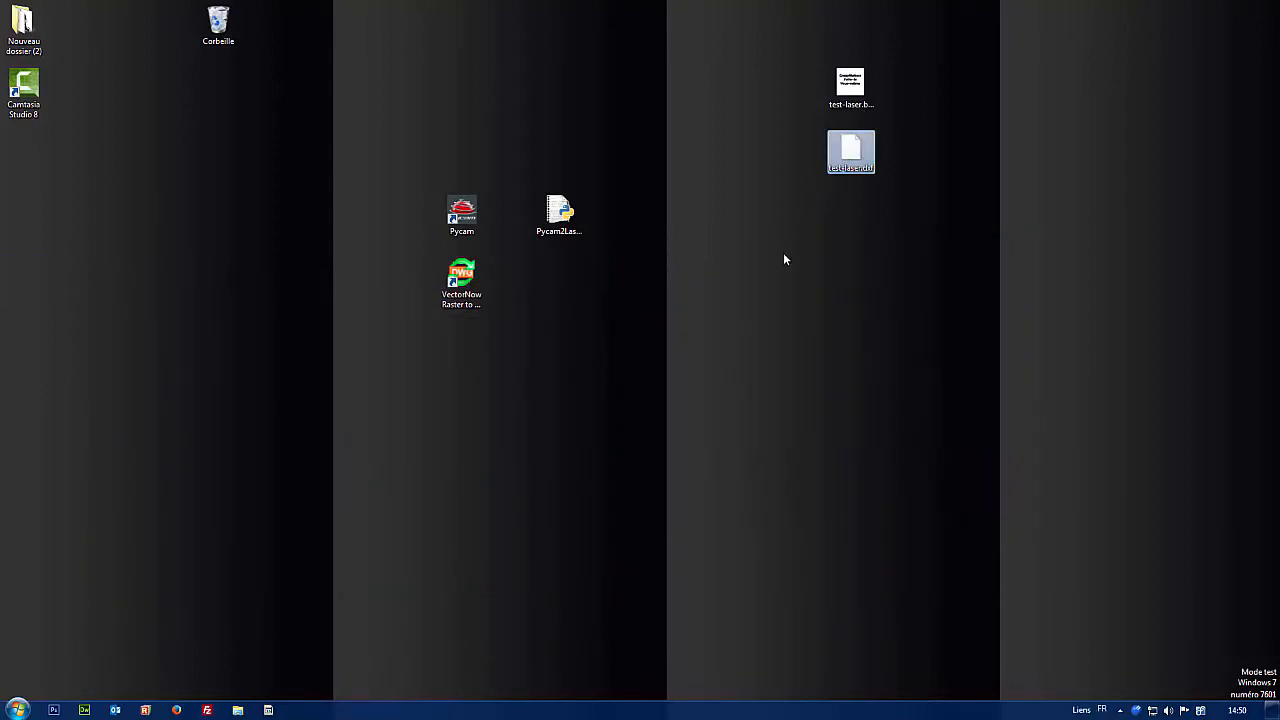
click(849, 286)
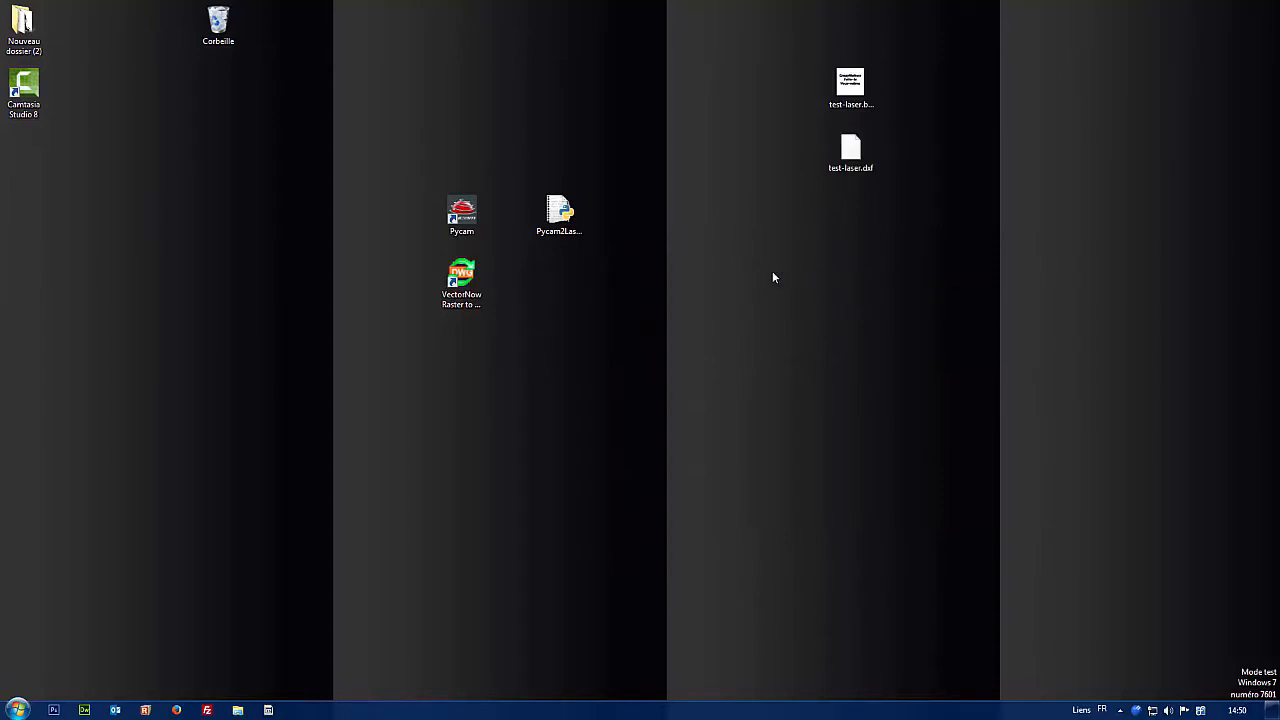
Start PyCAM and load the test-laser.dxf model from the Desktop folder.
click(463, 214)
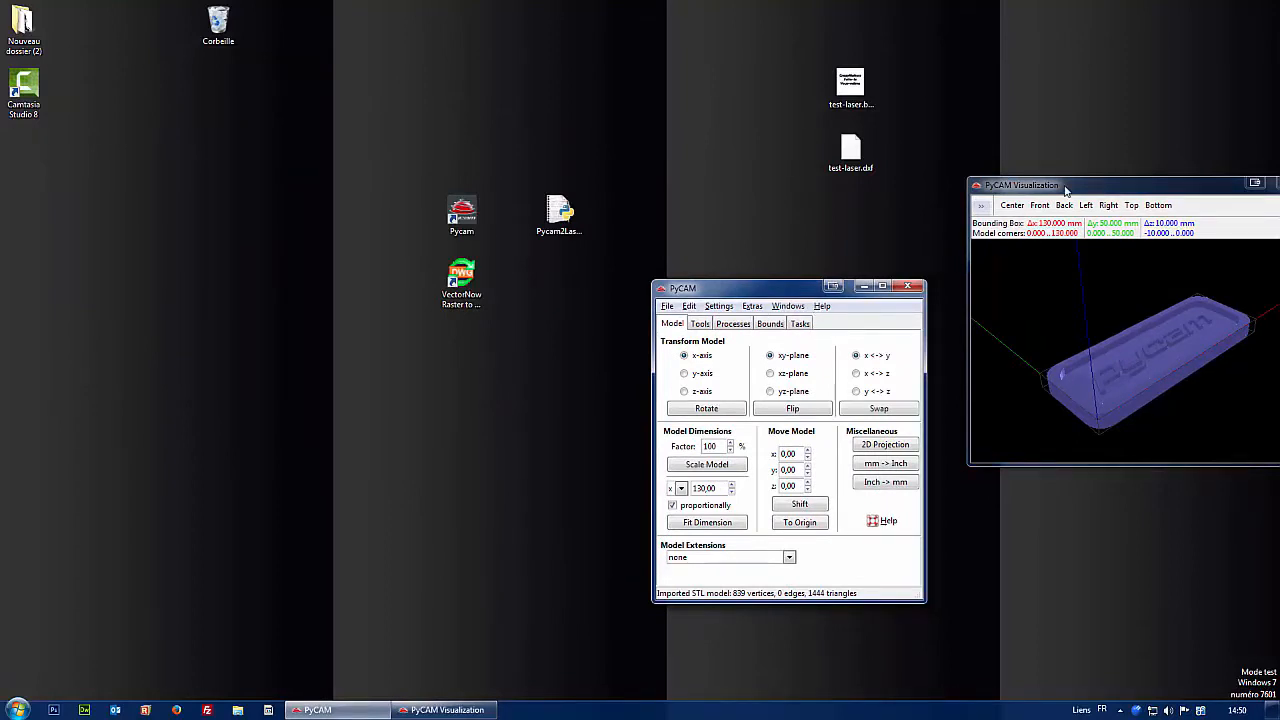
drag(1068, 190, 124, 316)
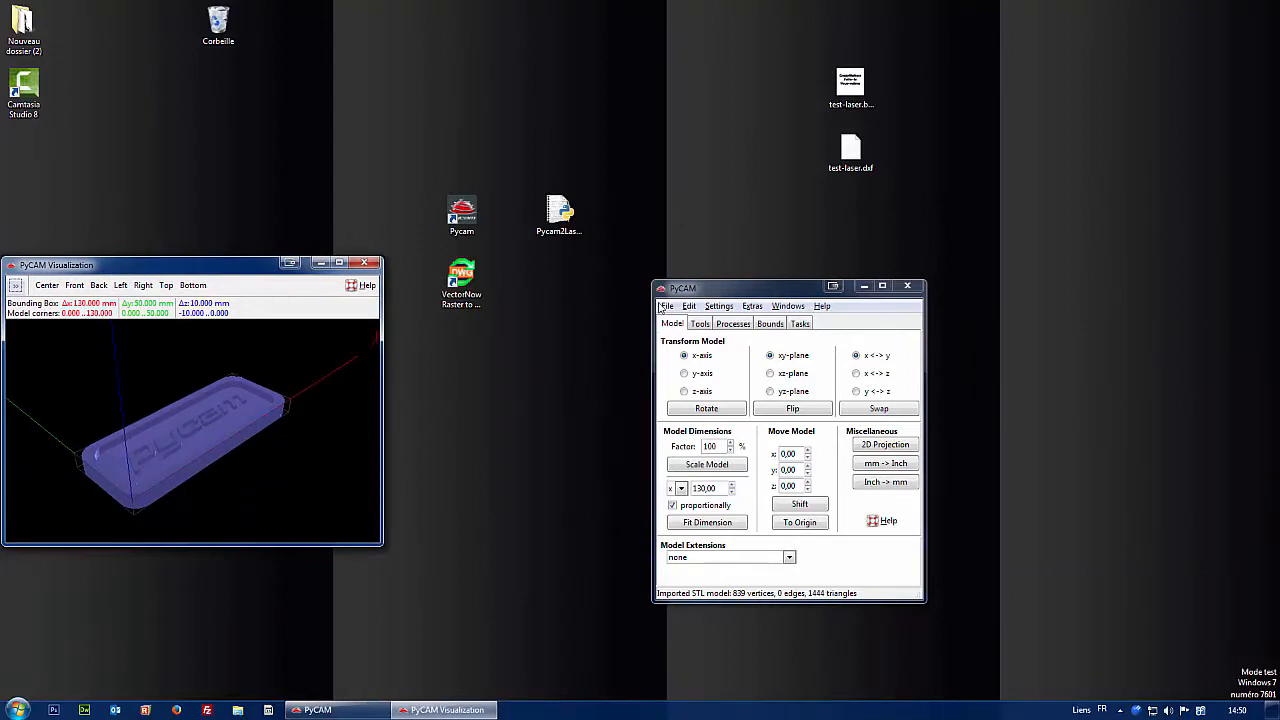
click(664, 306)
click(690, 331)
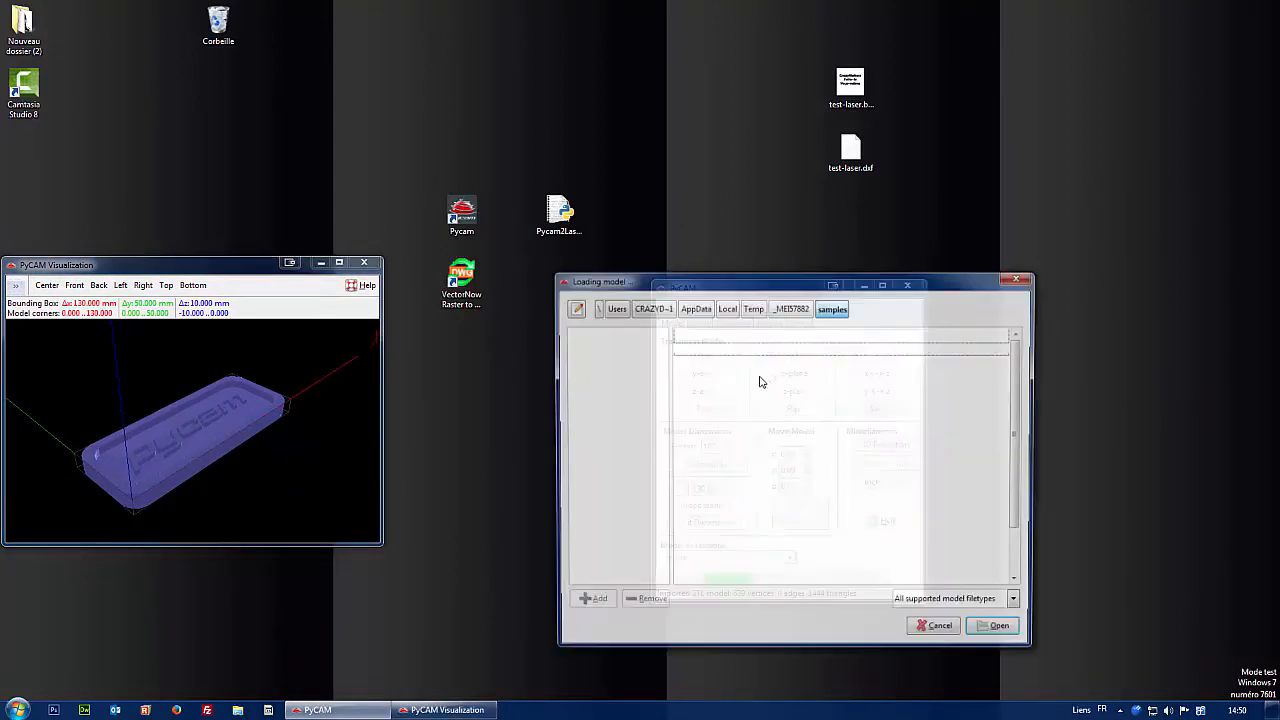
click(590, 380)
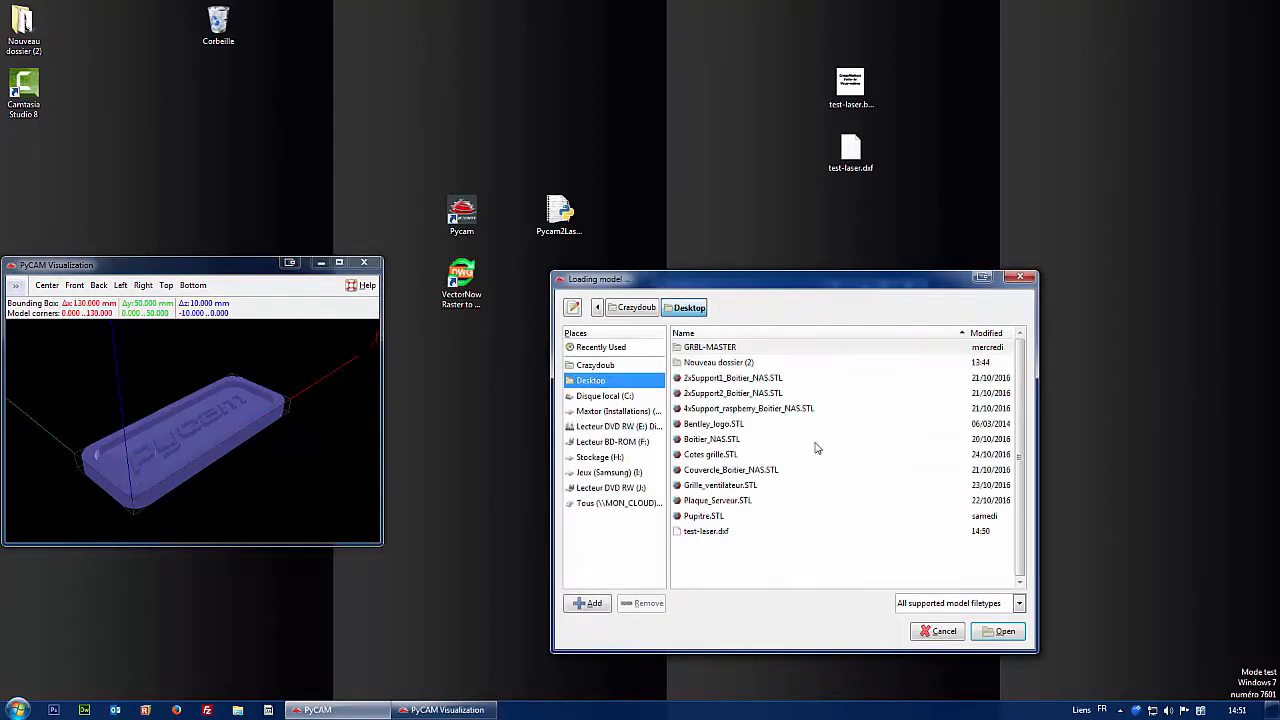
double_click(712, 533)
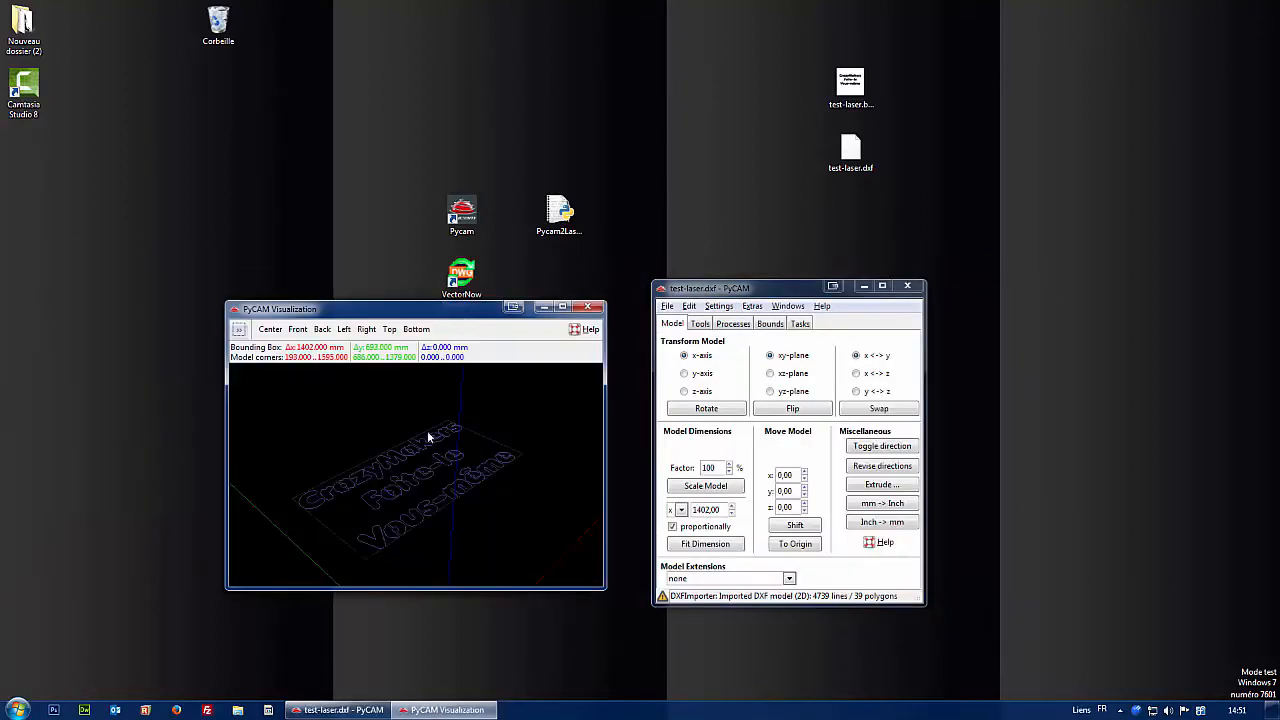
Fit the lettering model proportionally to a width of 100 mm along the x-axis.
click(390, 331)
scroll(479, 506, down, 4)
scroll(479, 505, up, 4)
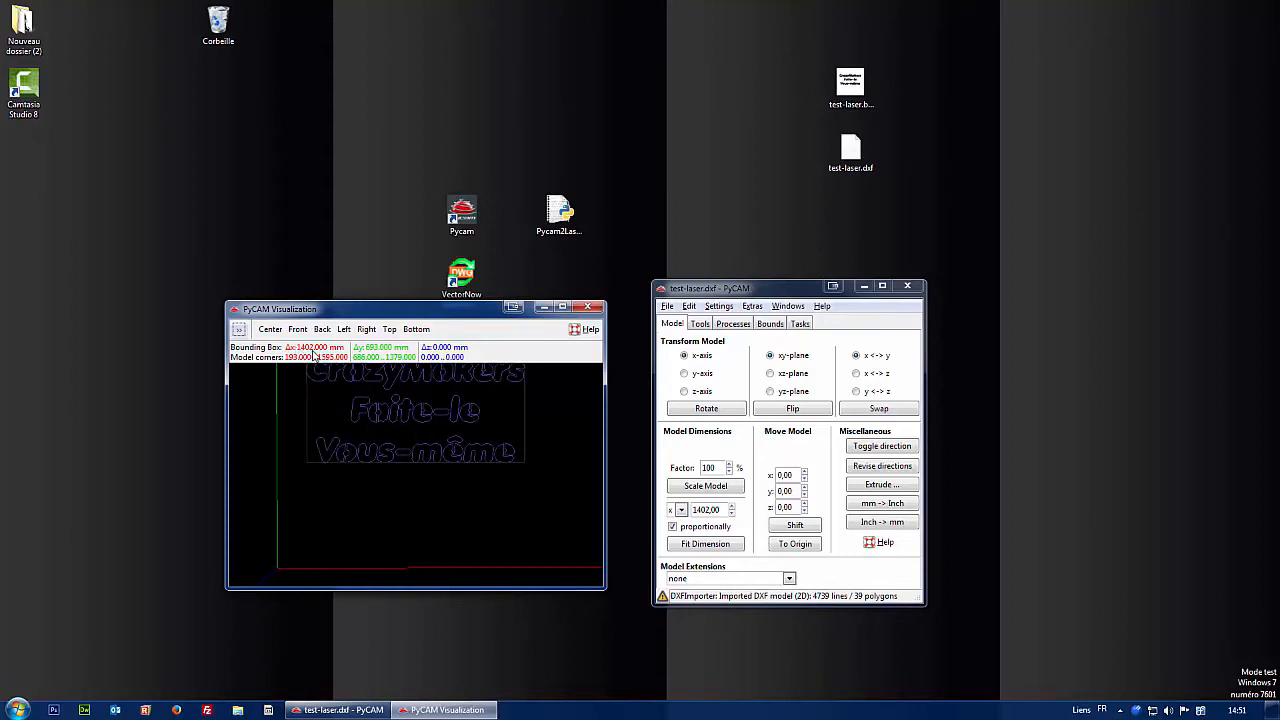
double_click(720, 513)
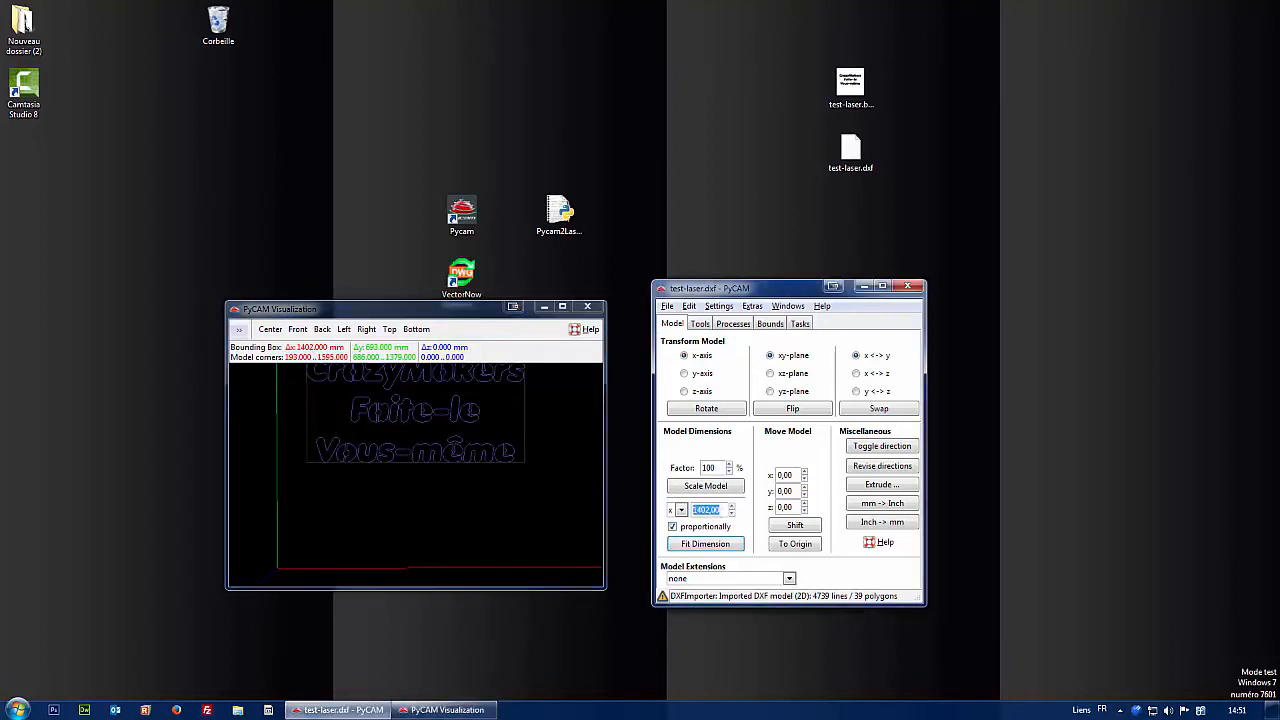
text(1)
click(705, 544)
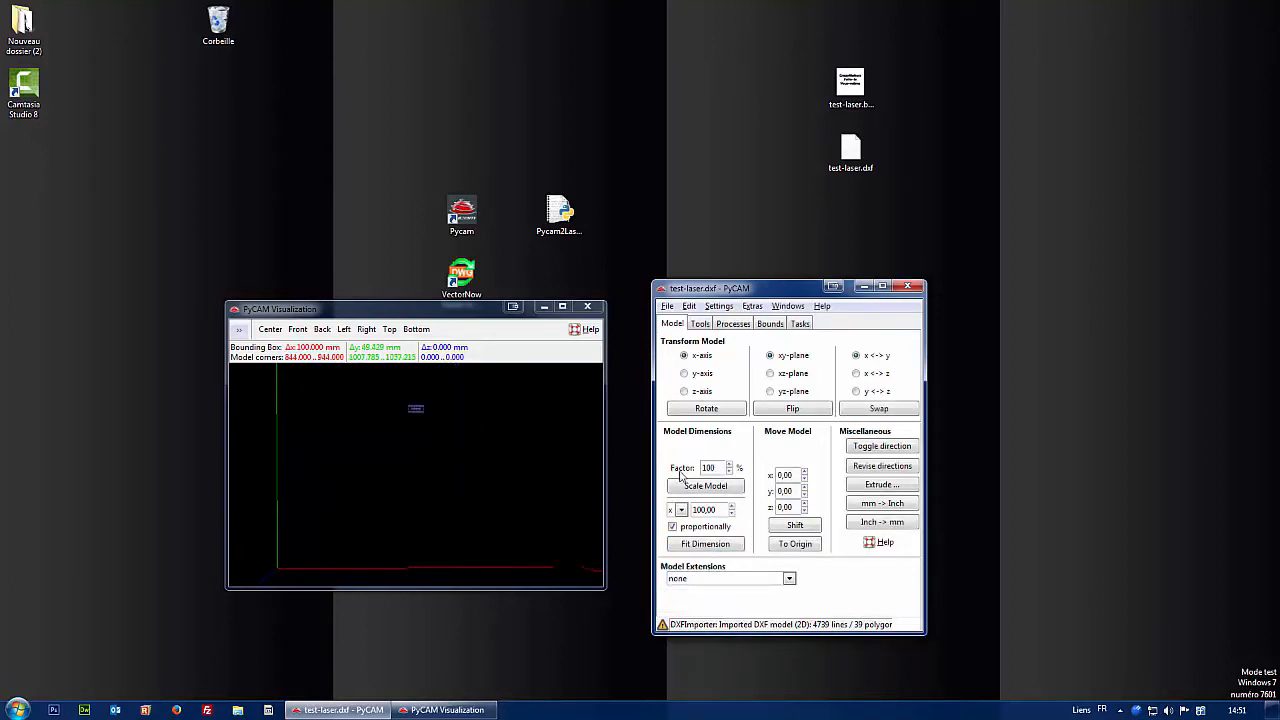
Move the model to the origin and shift it by 30 mm in both x and y.
click(796, 548)
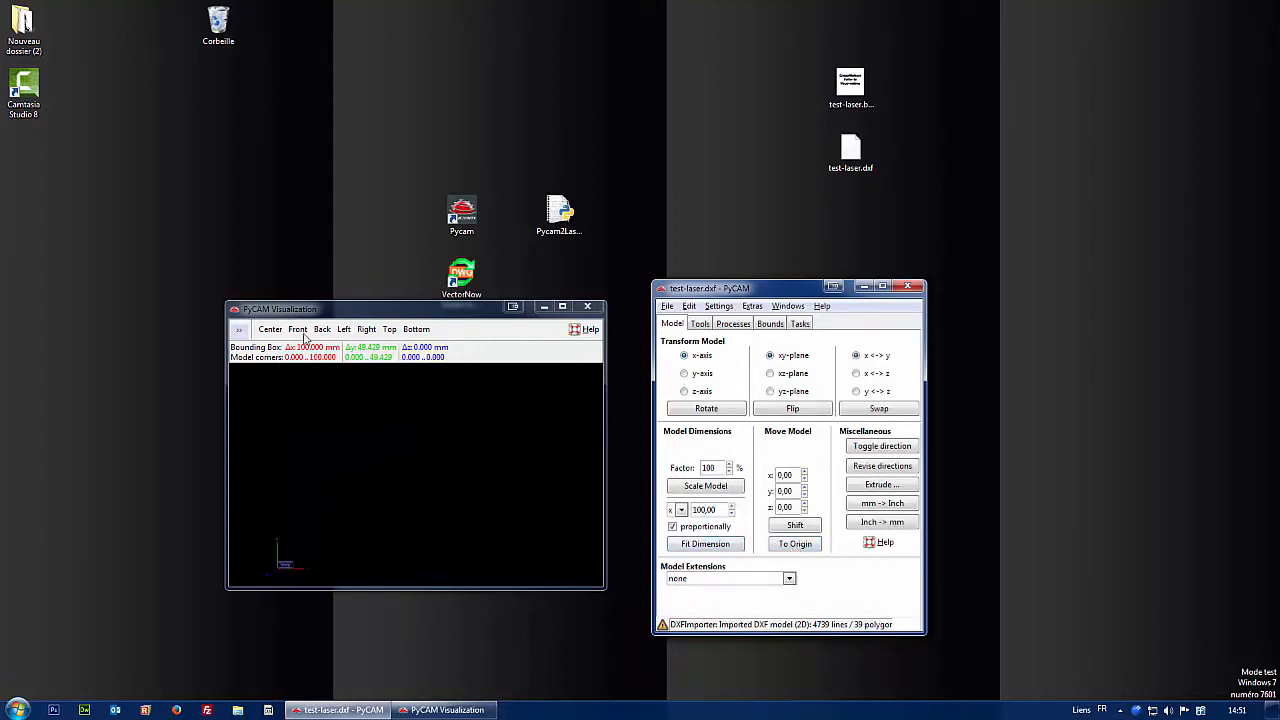
click(389, 329)
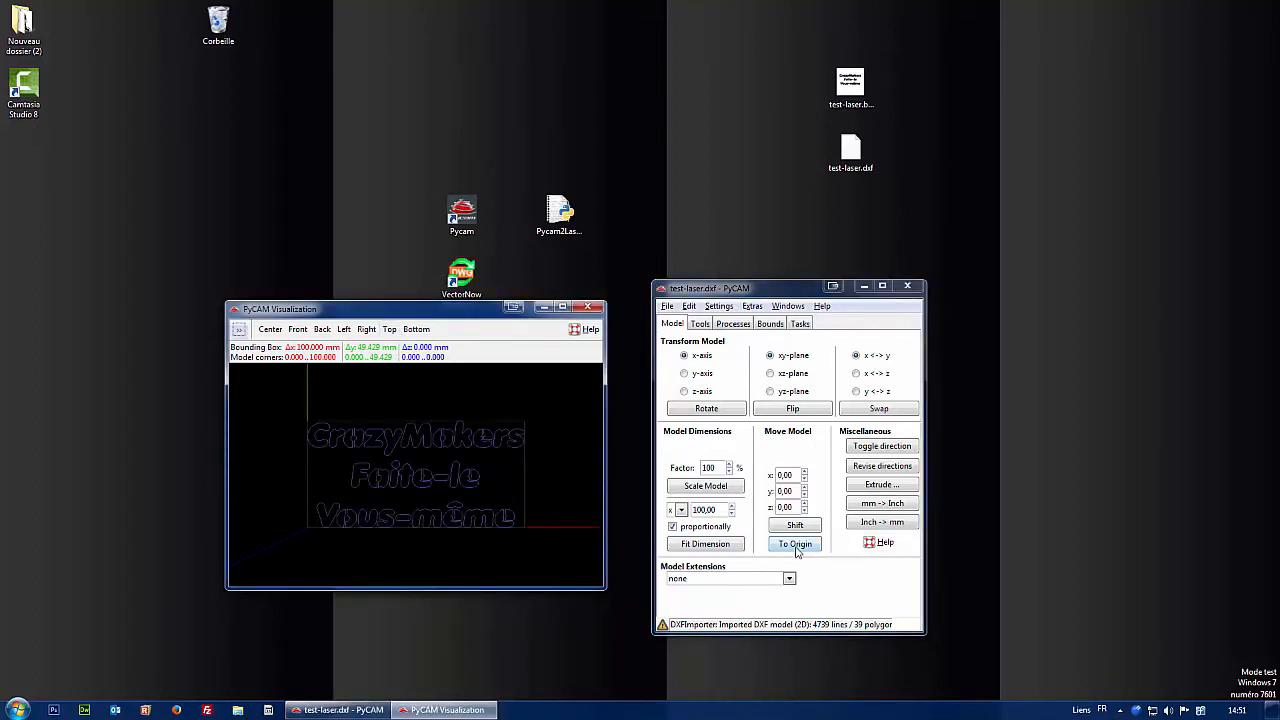
click(785, 475)
double_click(785, 475)
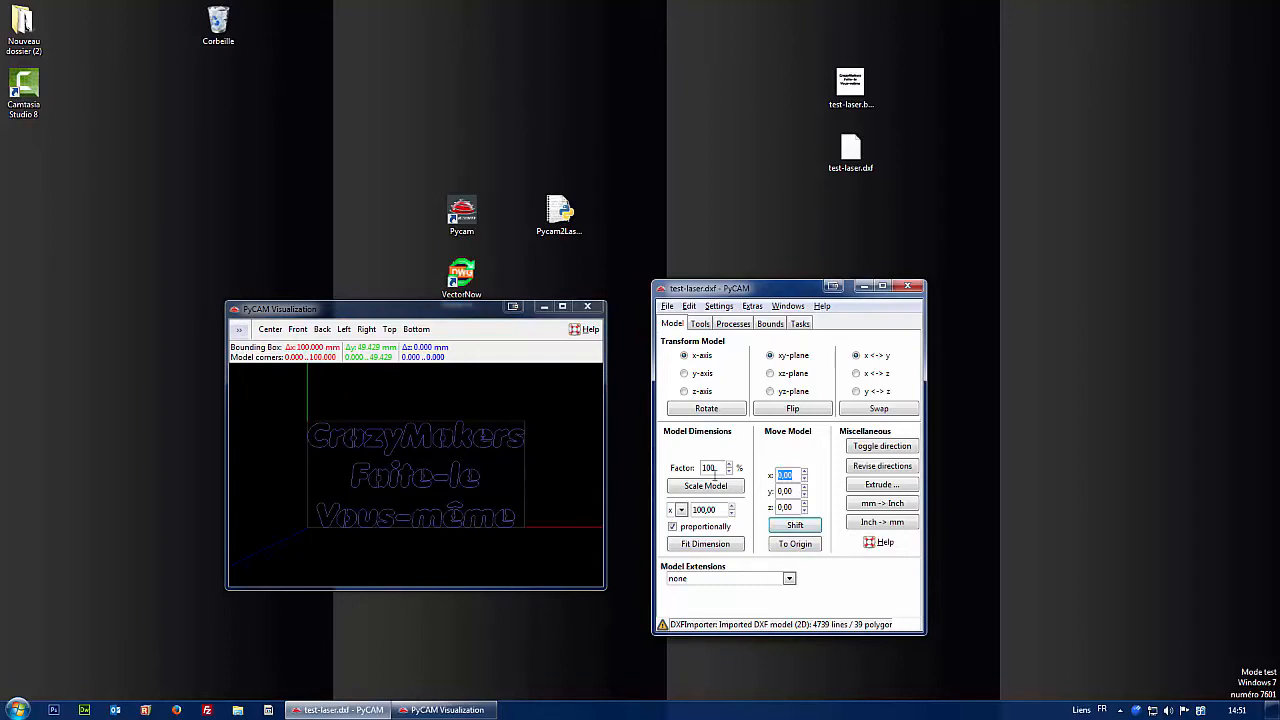
key(Tab)
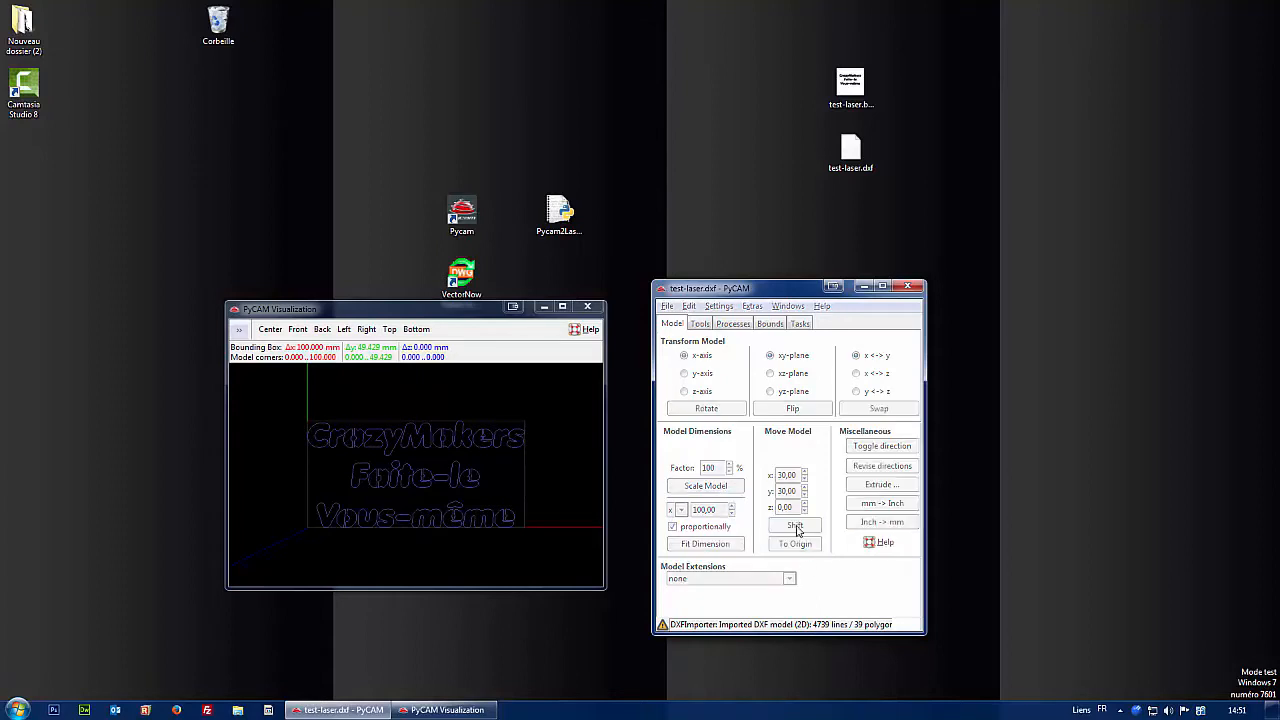
key(Return)
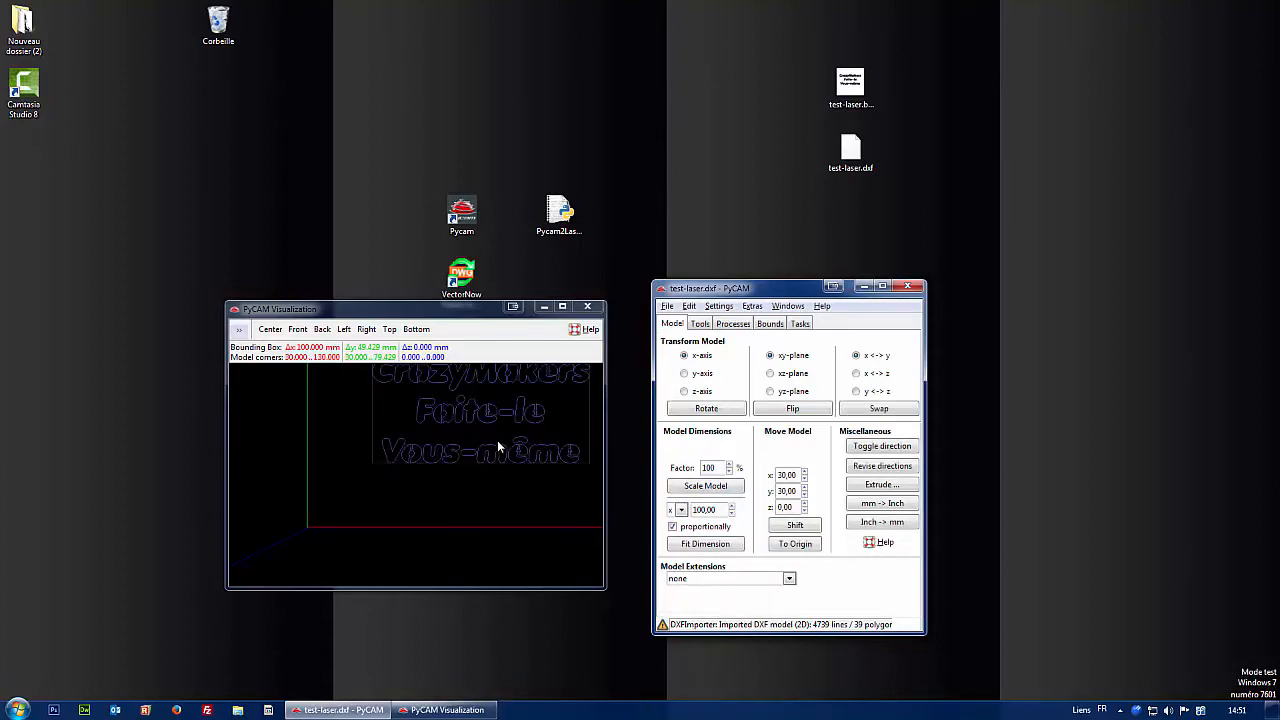
Load the task settings file Decoupe_Papier Laser_150.conf from the Pycam & IsRaster 2 Laser for GRBL folder in Program Files (x86).
click(389, 329)
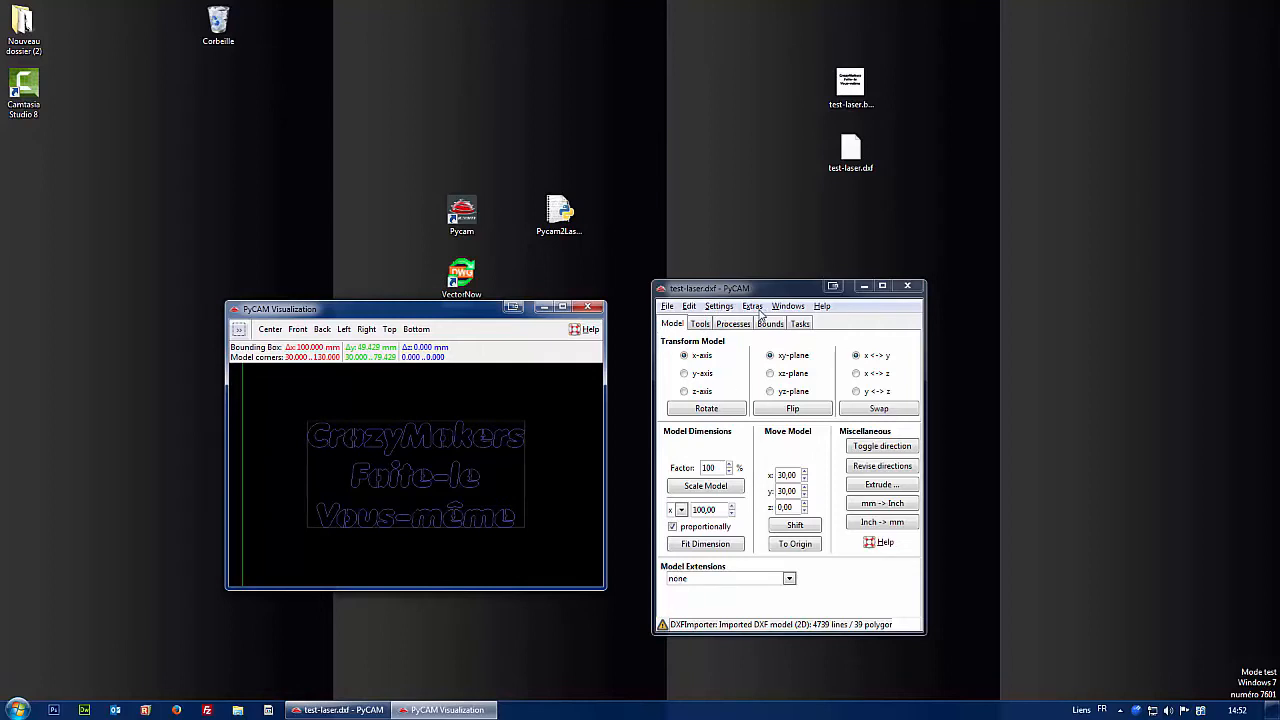
click(724, 307)
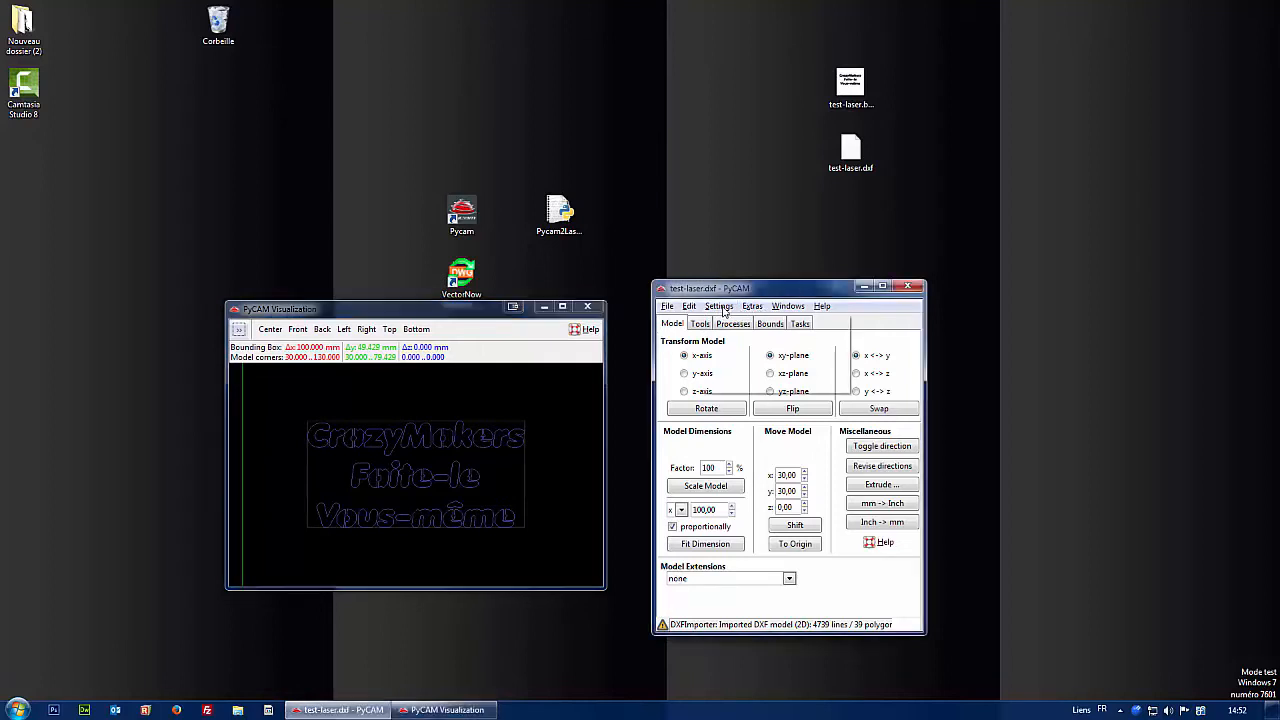
click(737, 322)
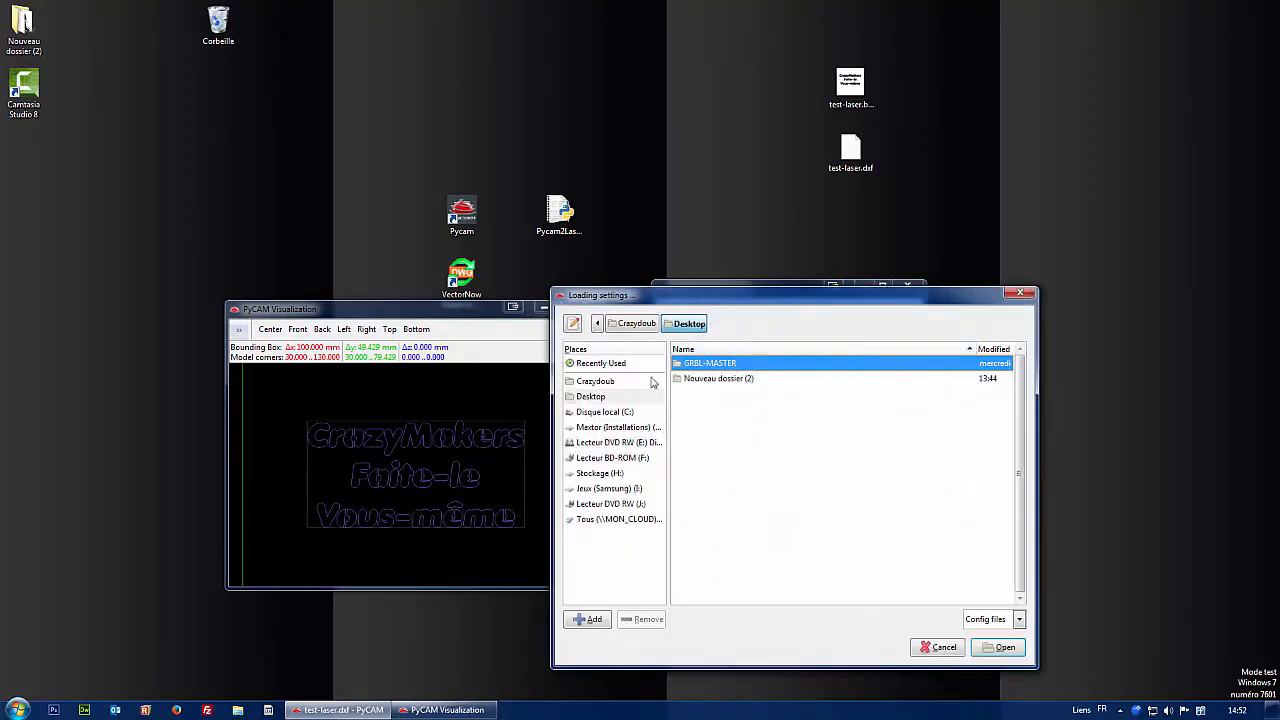
click(590, 398)
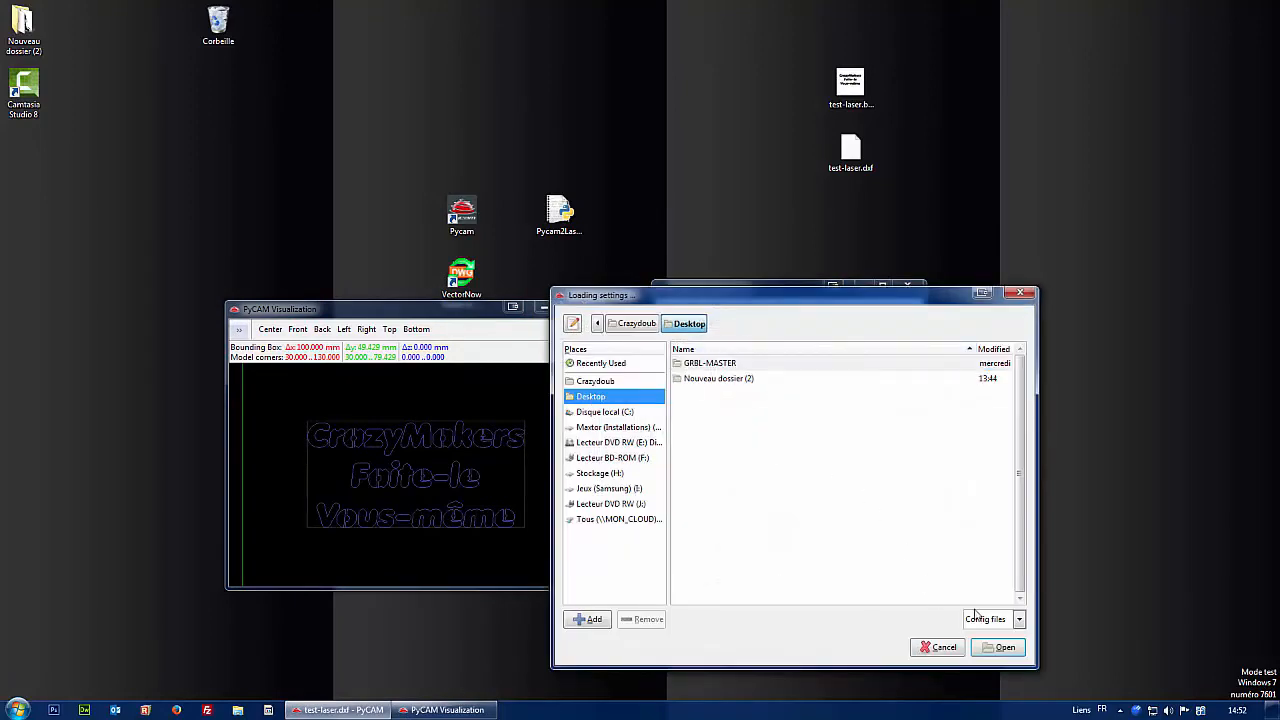
click(613, 414)
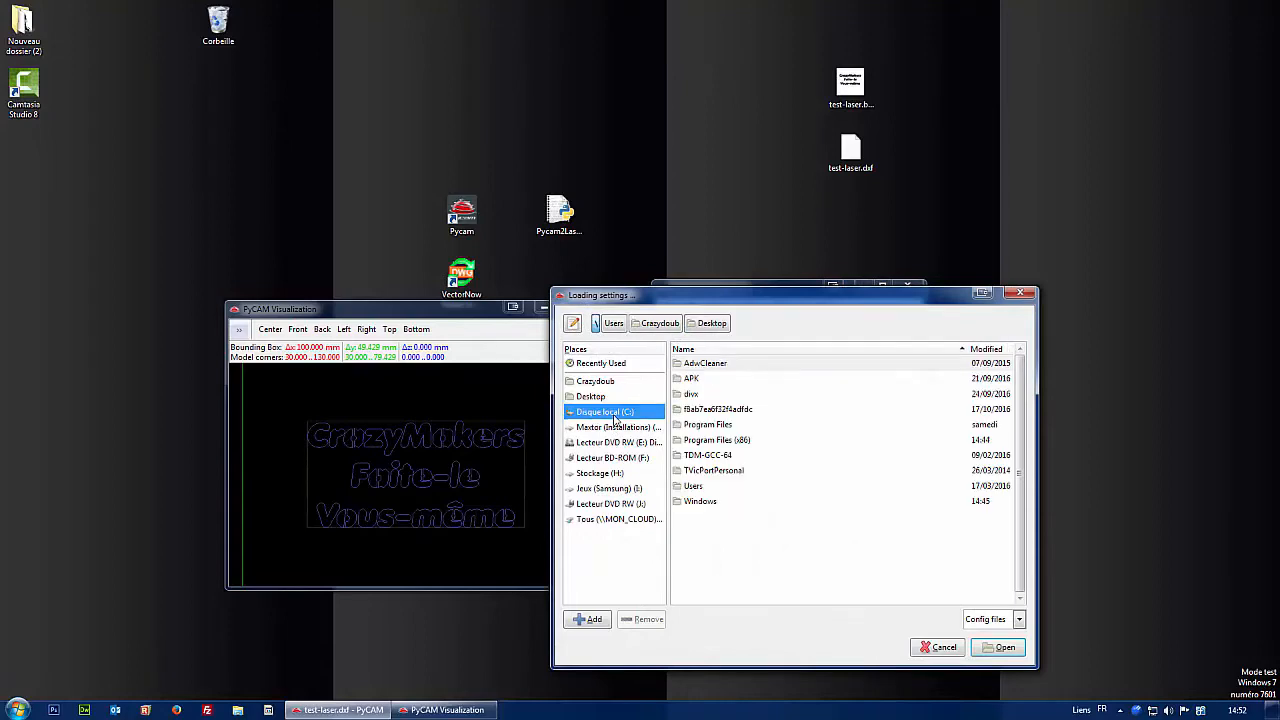
click(737, 442)
double_click(737, 442)
scroll(772, 460, down, 10)
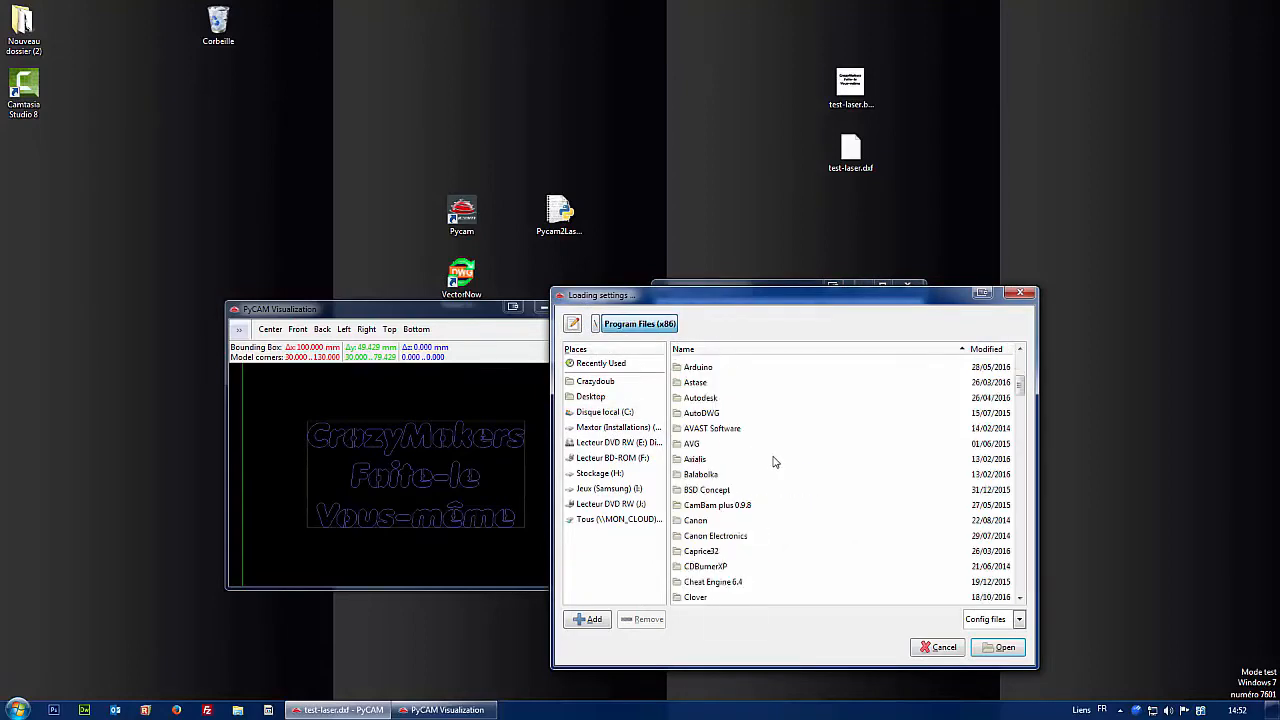
scroll(782, 484, down, 10)
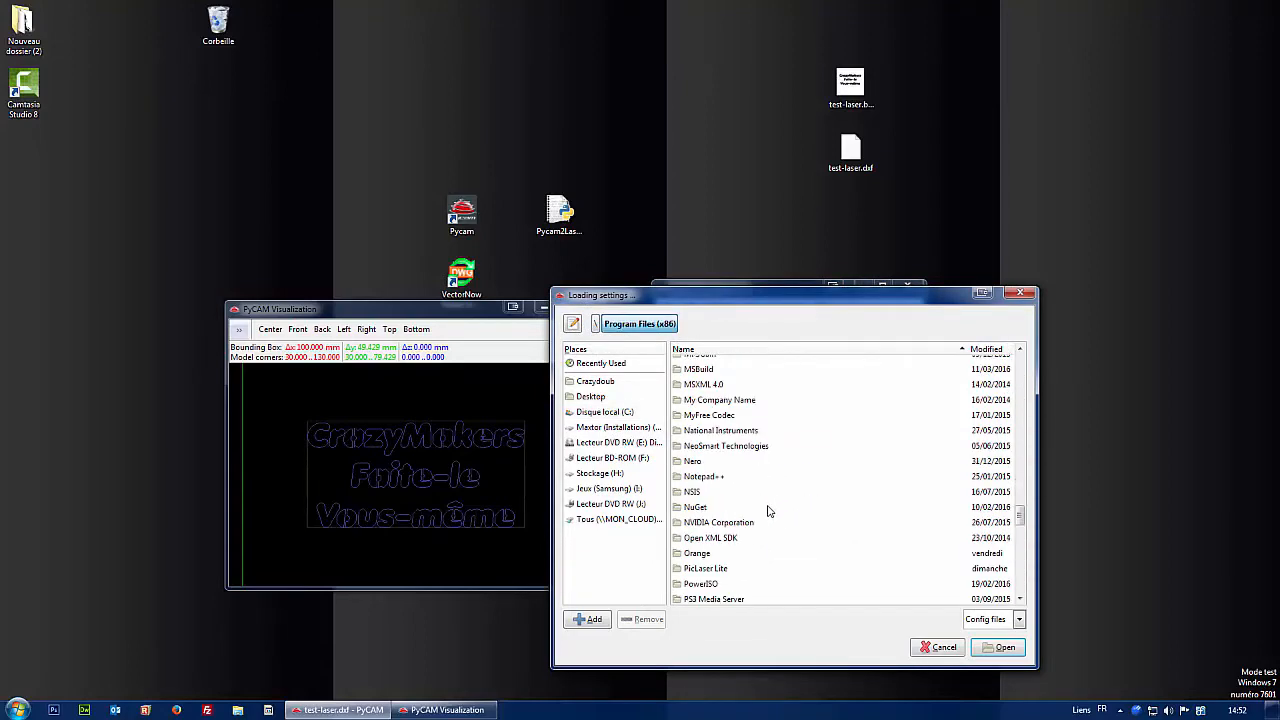
double_click(730, 546)
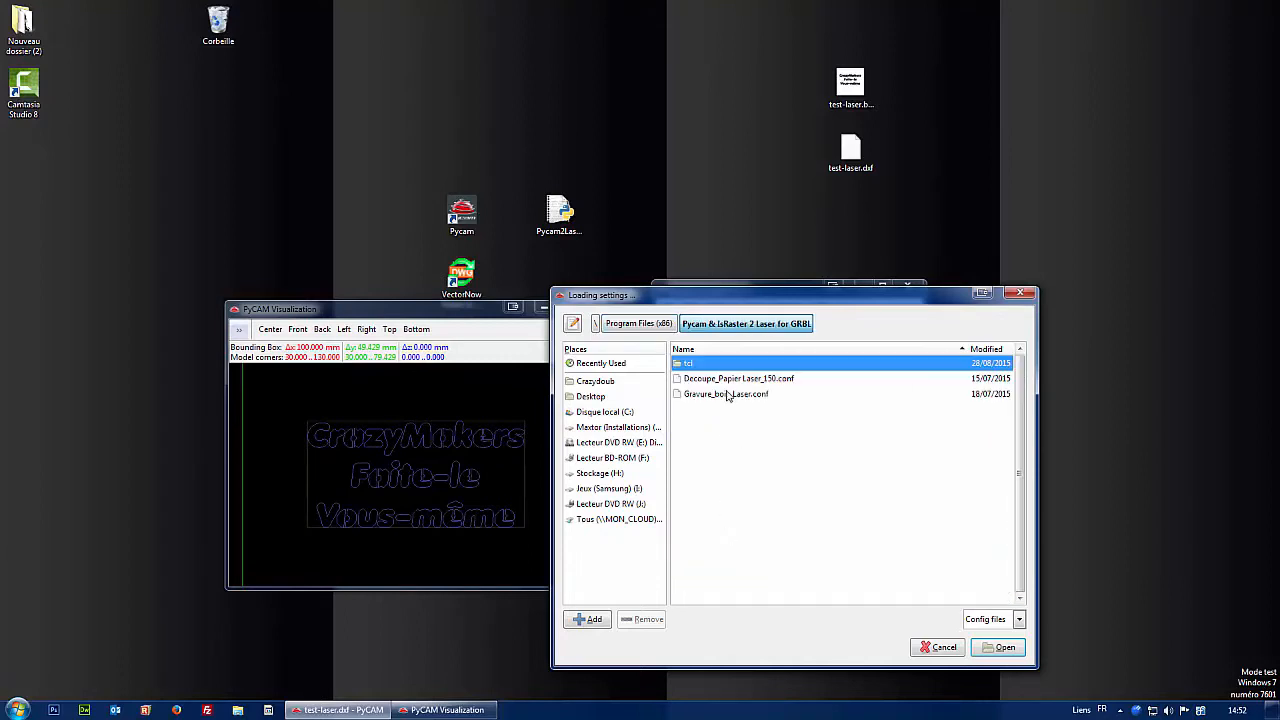
double_click(752, 380)
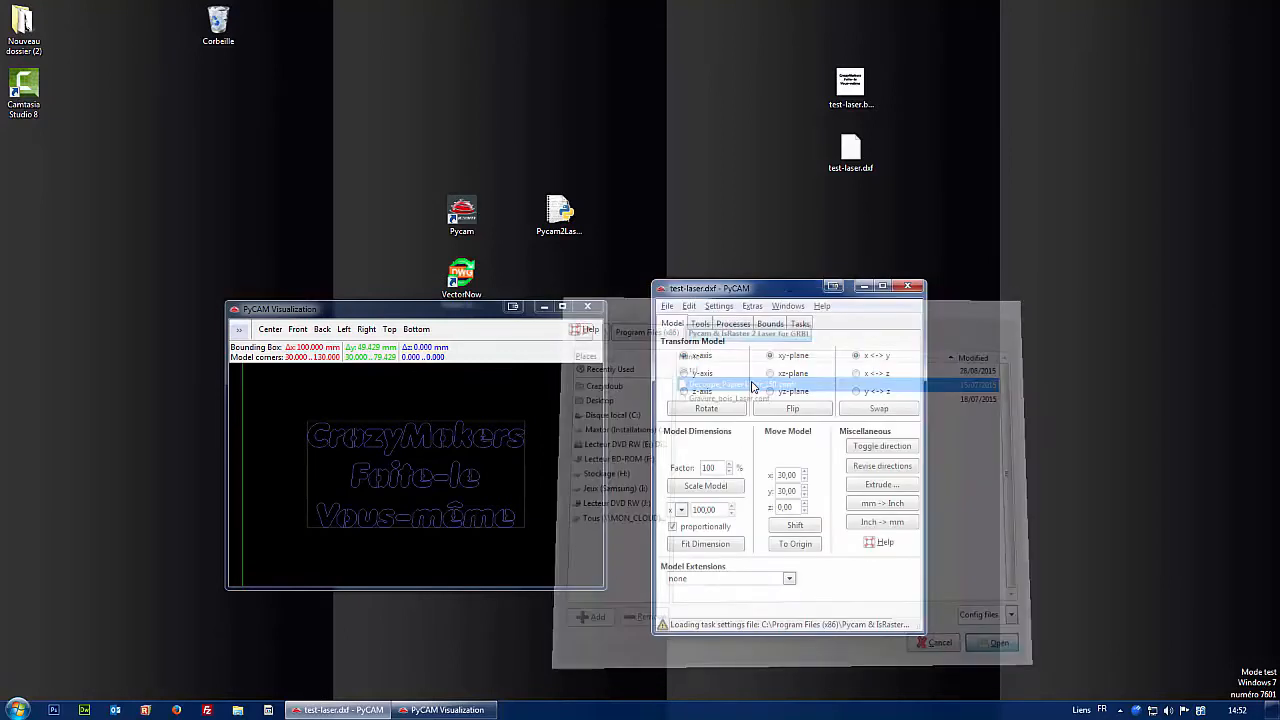
Set the Laser tool's feedrate to 1500 mm/minute and its spindle speed to 120.
click(708, 324)
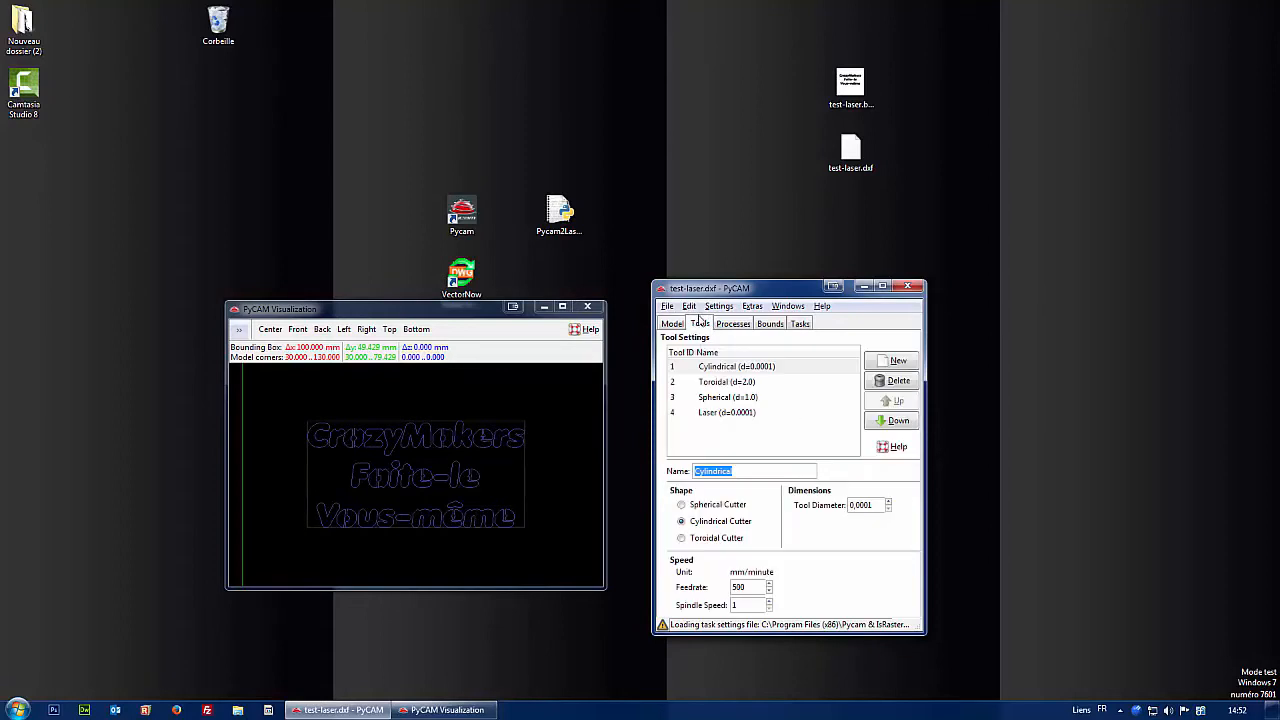
click(714, 412)
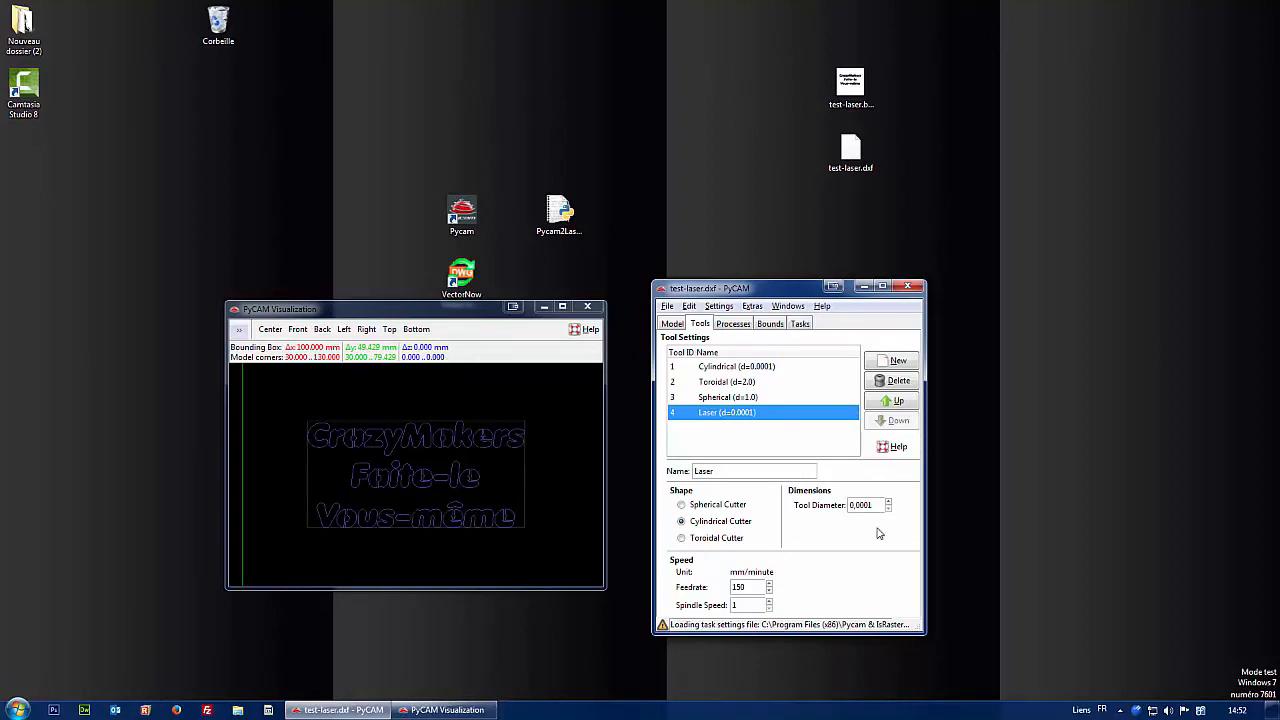
double_click(742, 587)
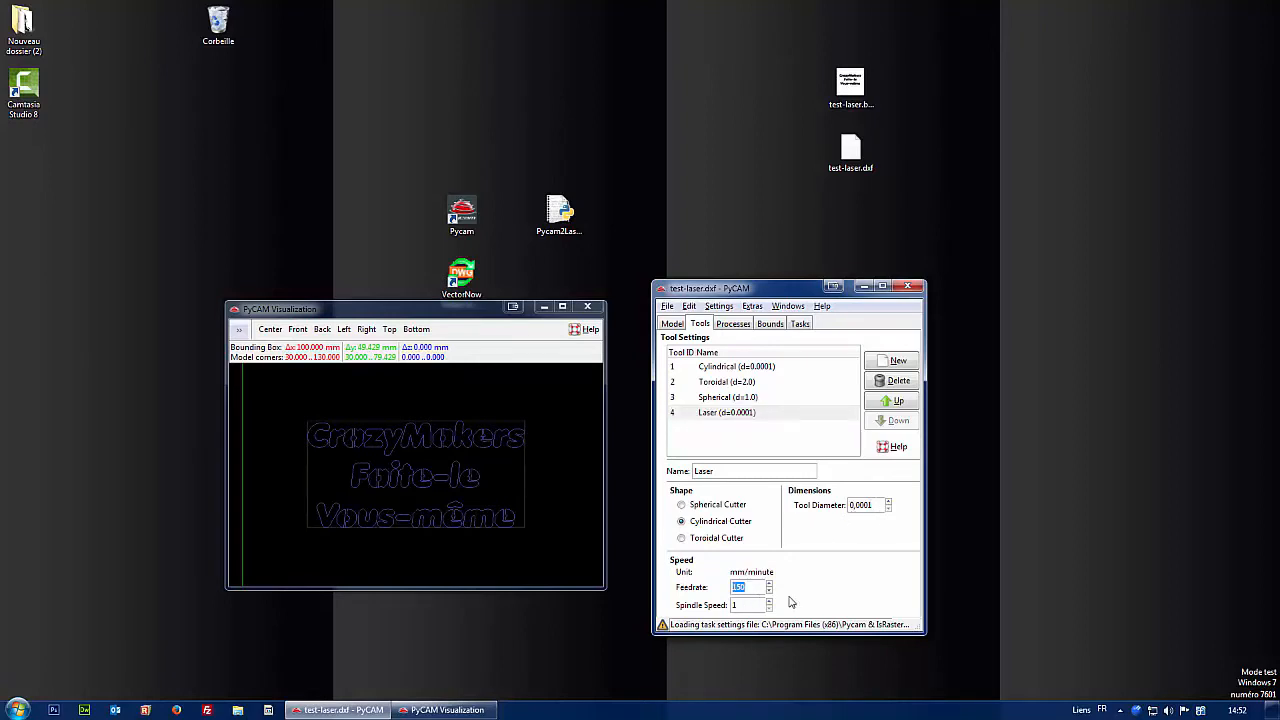
text(1500)
click(748, 604)
Select the Gravure process and choose the 10% margin processing boundary, comparing it with the Minimum boundary.
click(733, 325)
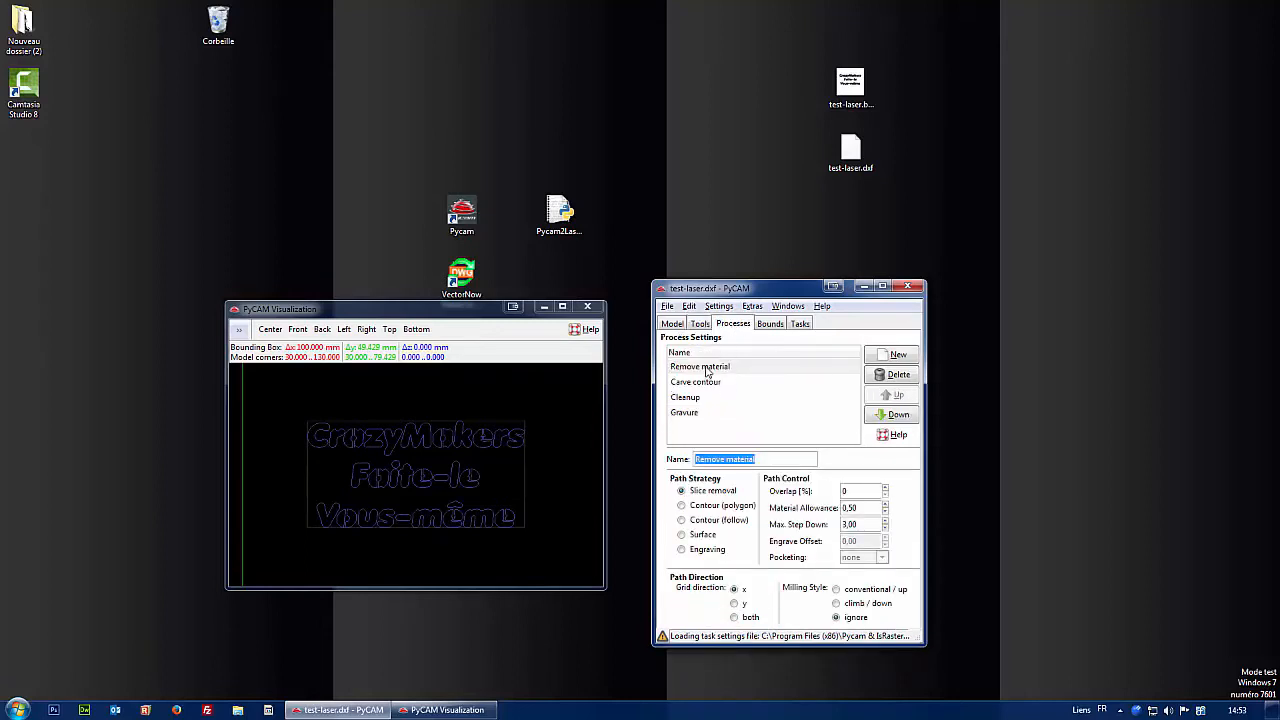
click(691, 415)
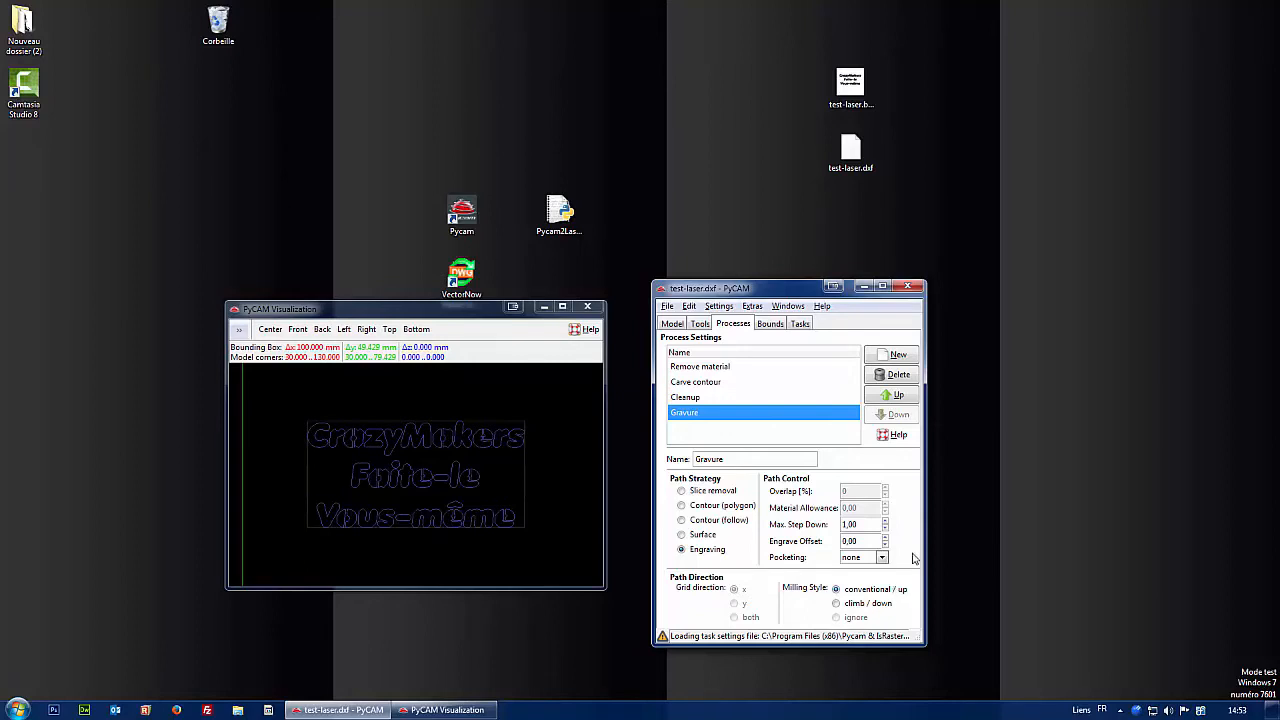
click(770, 324)
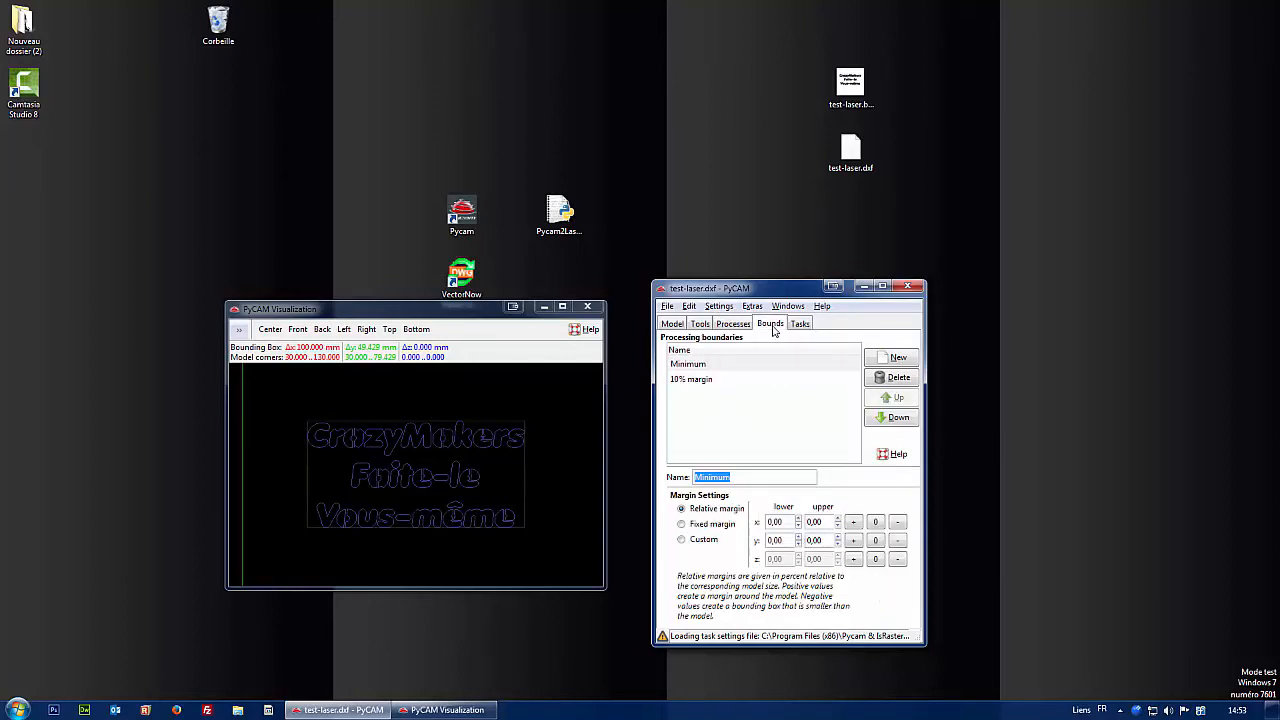
click(700, 381)
click(698, 364)
click(698, 379)
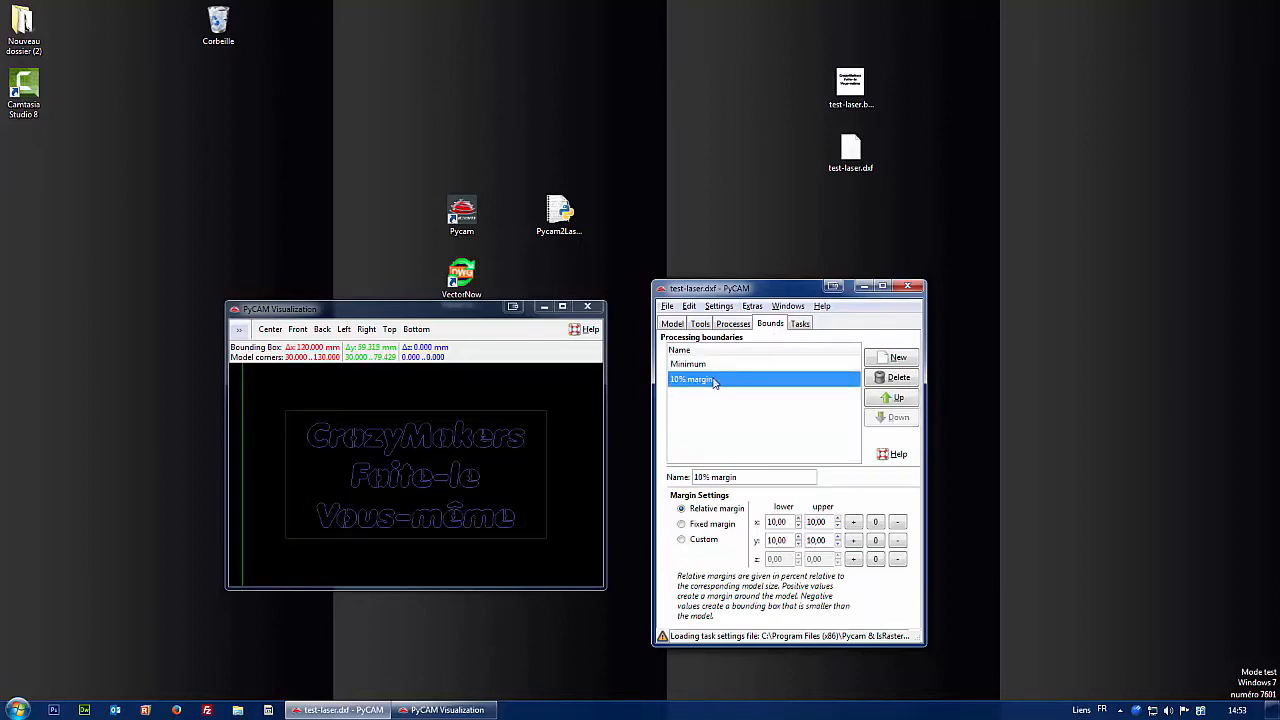
click(700, 365)
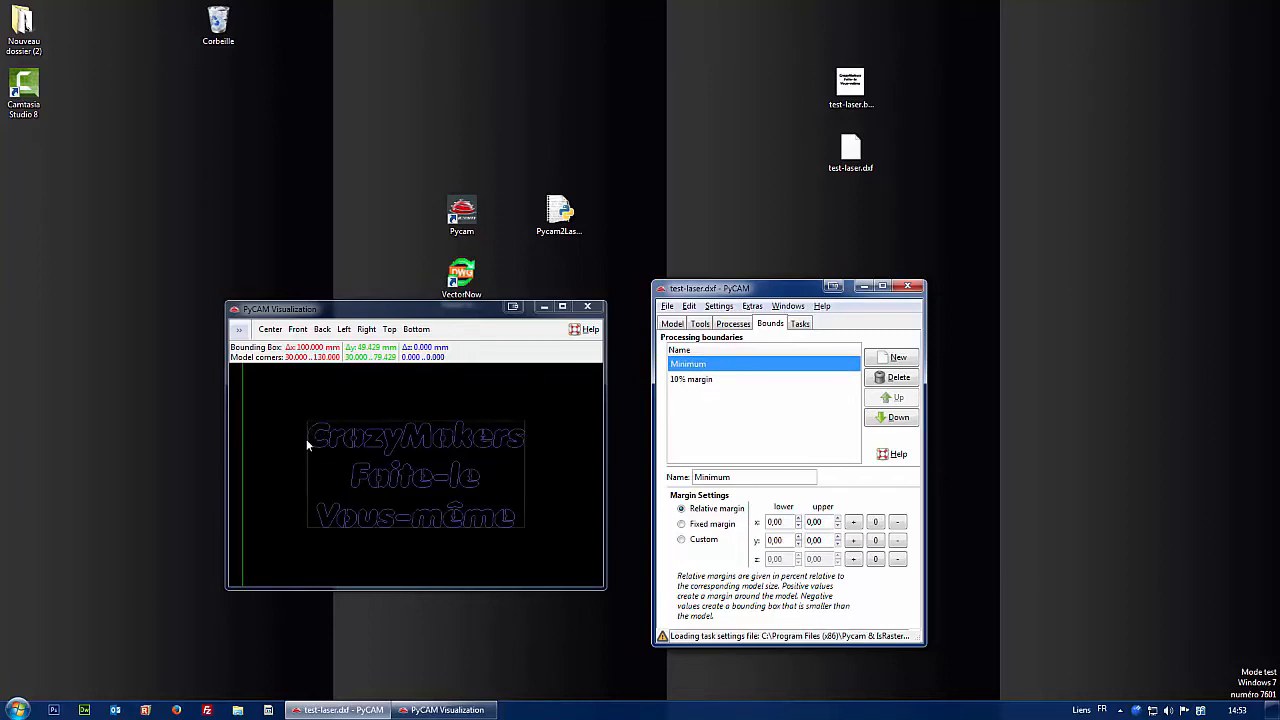
click(705, 381)
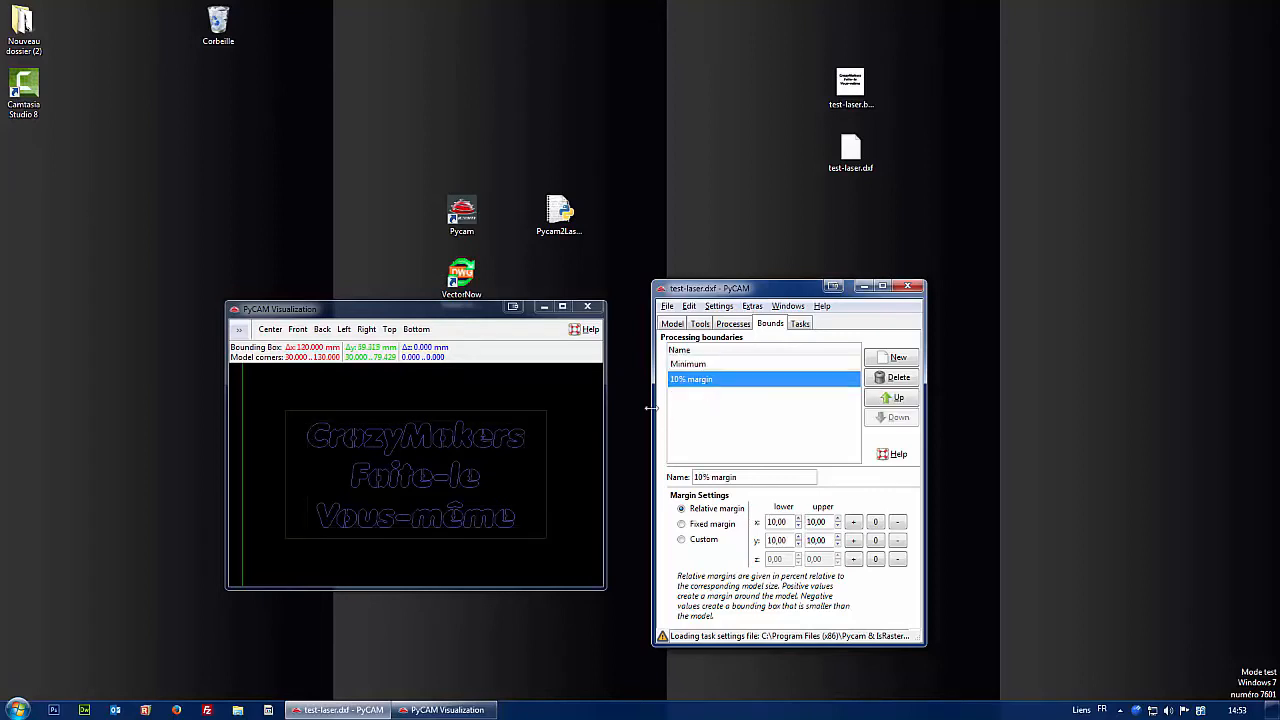
Generate the toolpath for the Gravure Laser task and inspect it in 3D, ending in the top view.
click(803, 325)
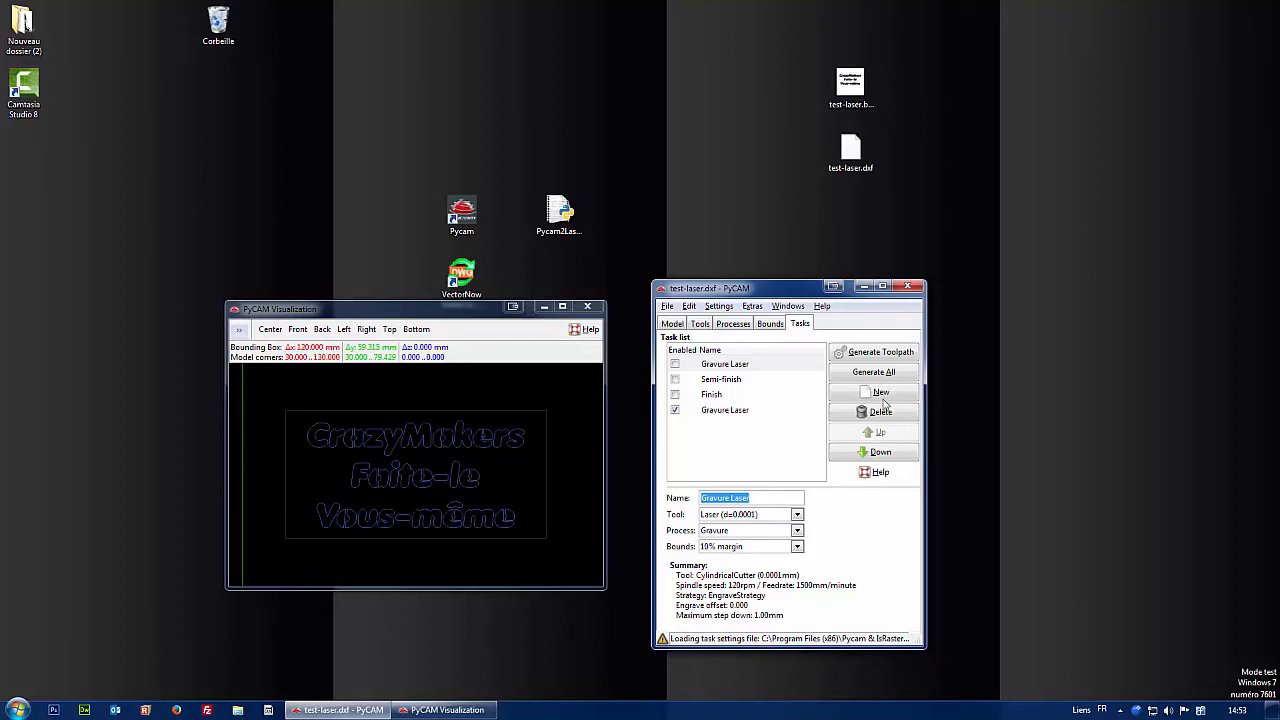
click(873, 356)
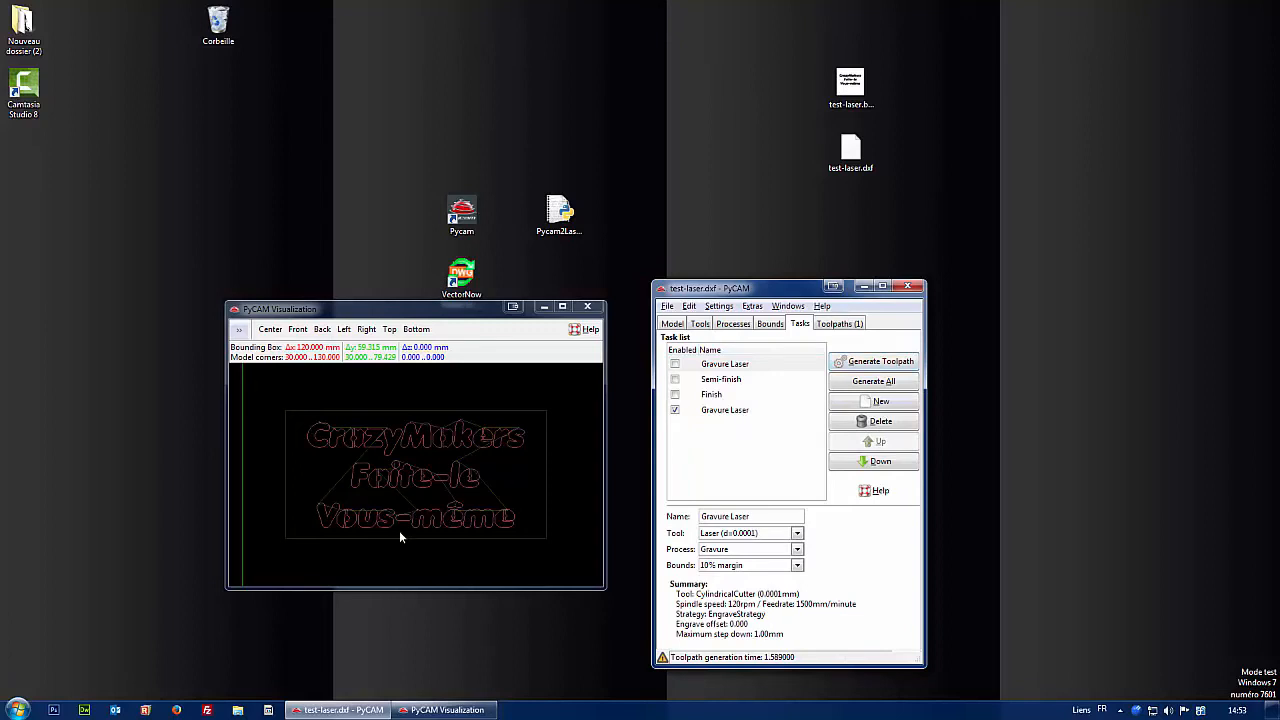
drag(453, 408, 449, 82)
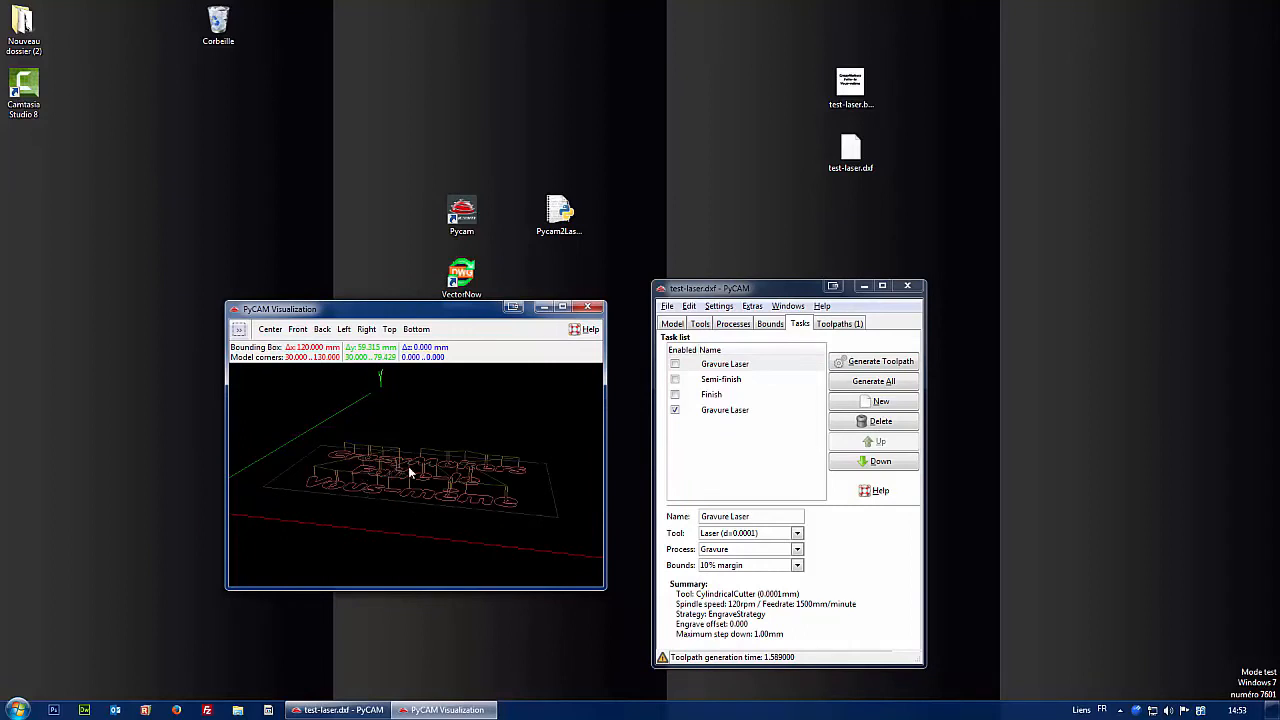
click(389, 329)
Export all toolpaths to the Desktop as test-laser.ngc and close PyCAM.
click(834, 323)
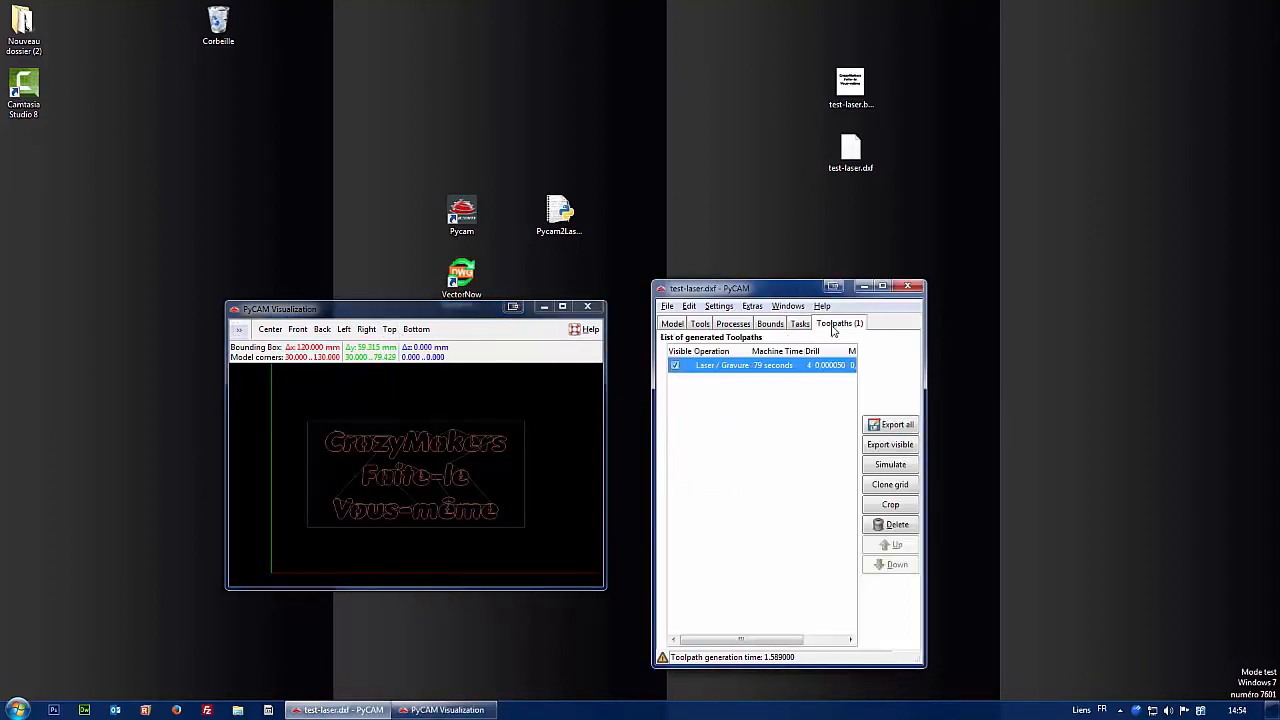
click(893, 428)
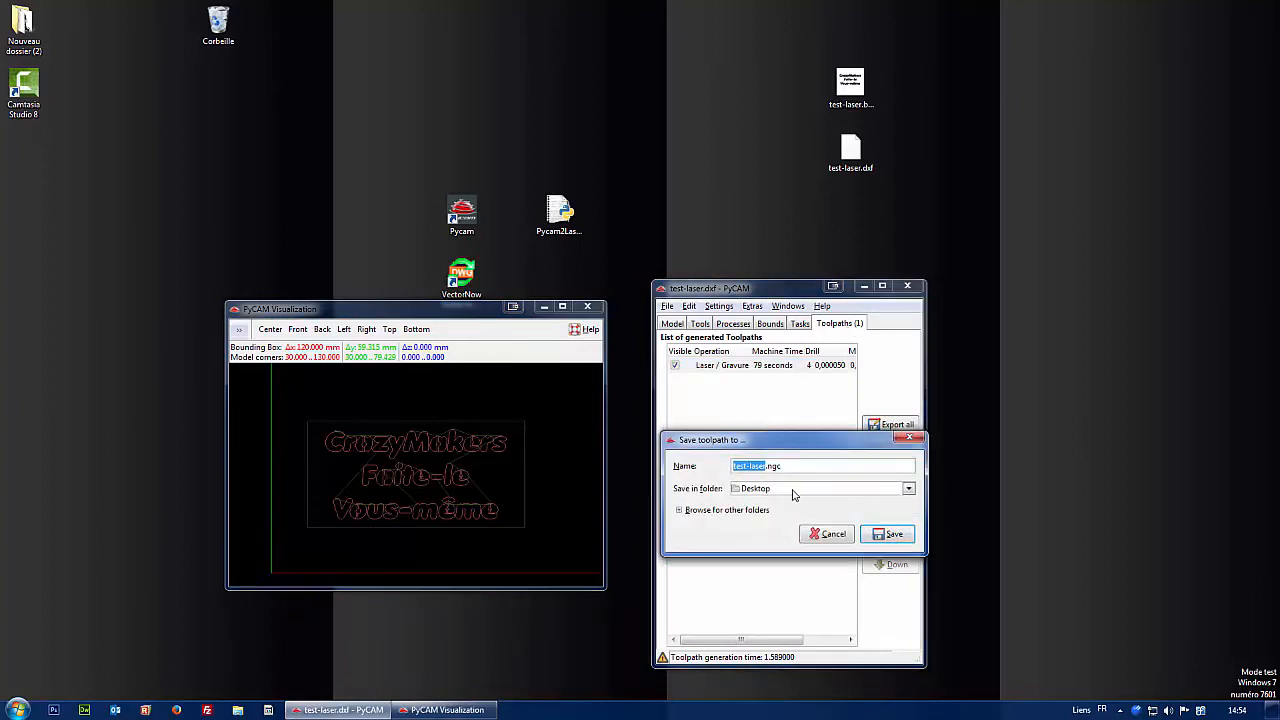
click(886, 534)
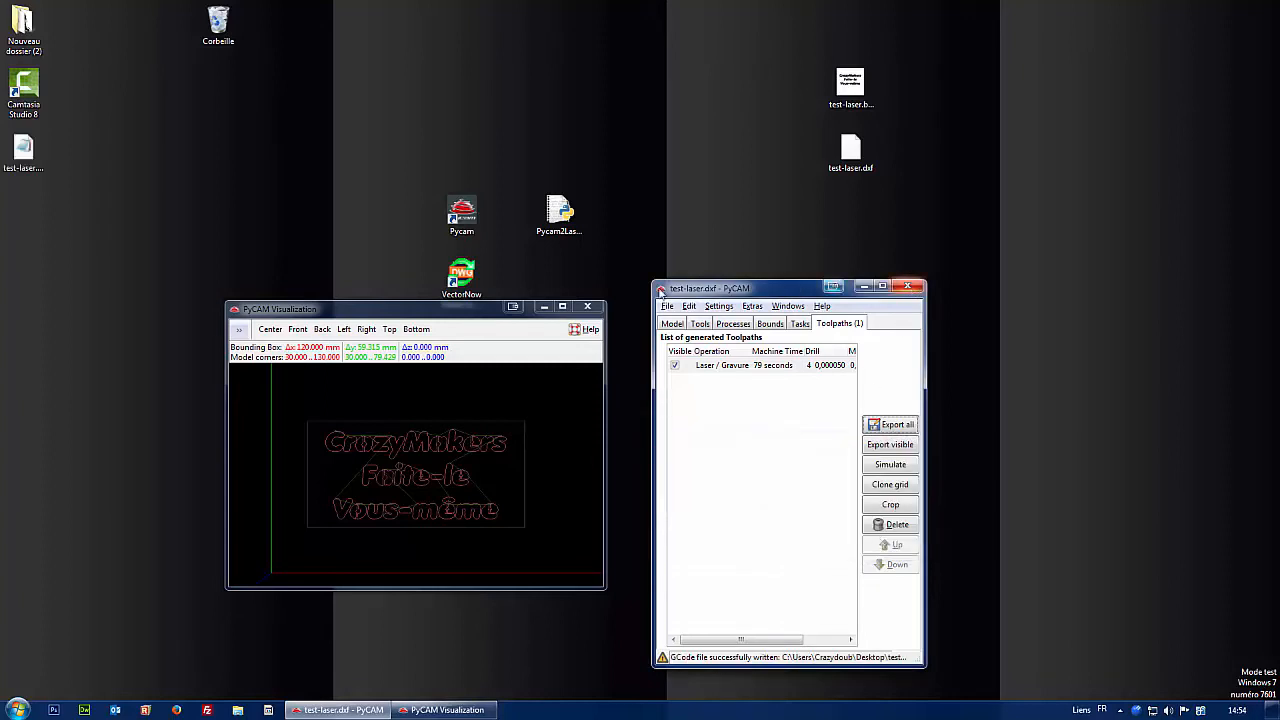
click(588, 308)
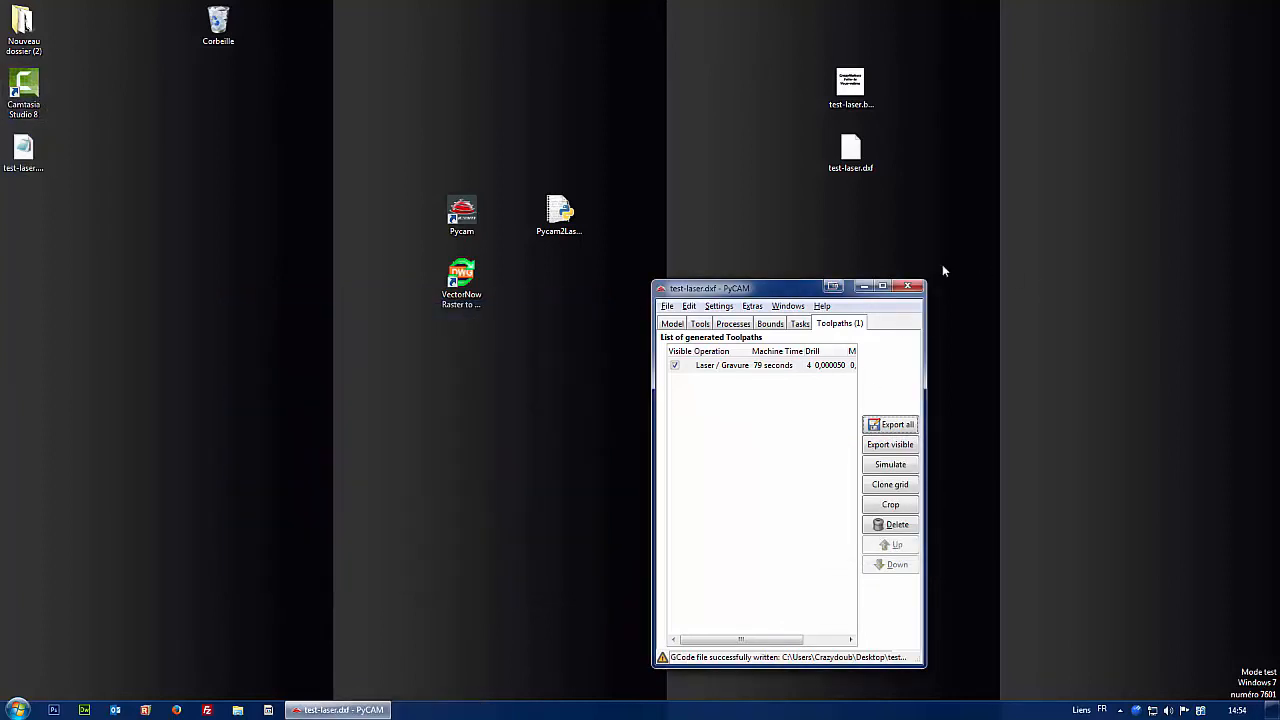
click(916, 289)
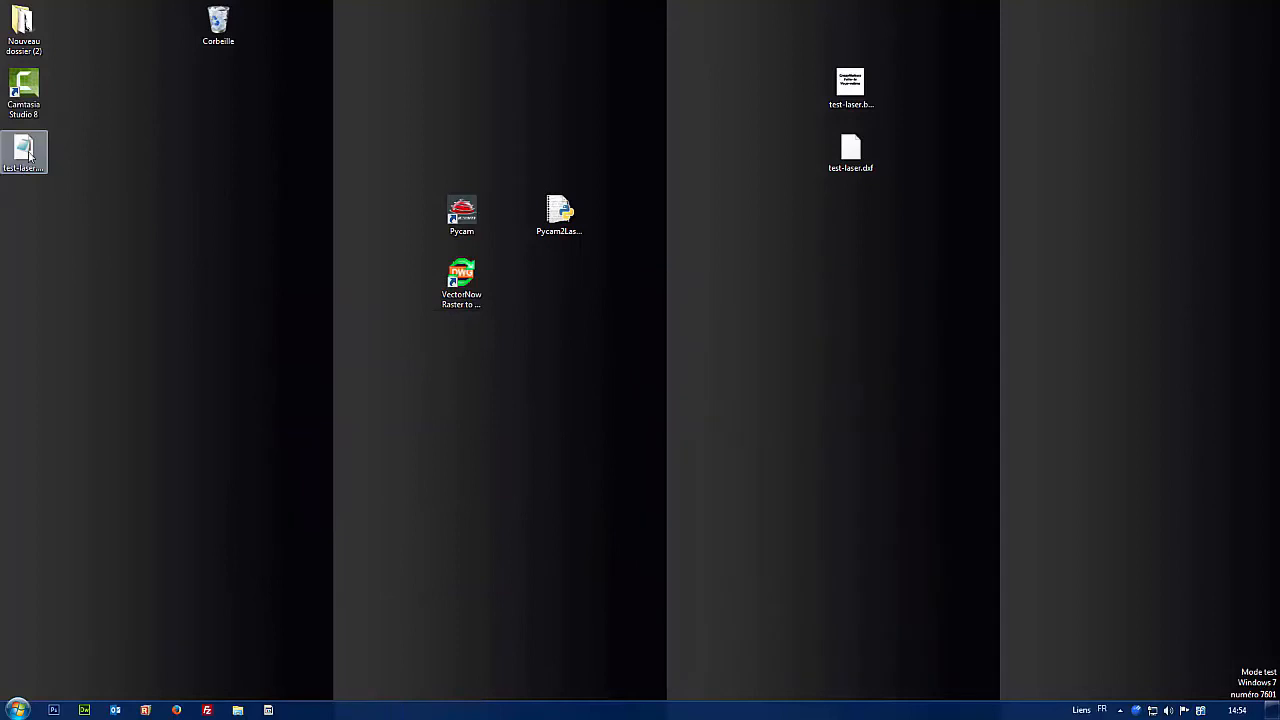
Open test-laser.ngc in Notepad++ to examine its header, toolpath settings and first G-code movement lines, and close the editor.
click(29, 152)
right_click(29, 152)
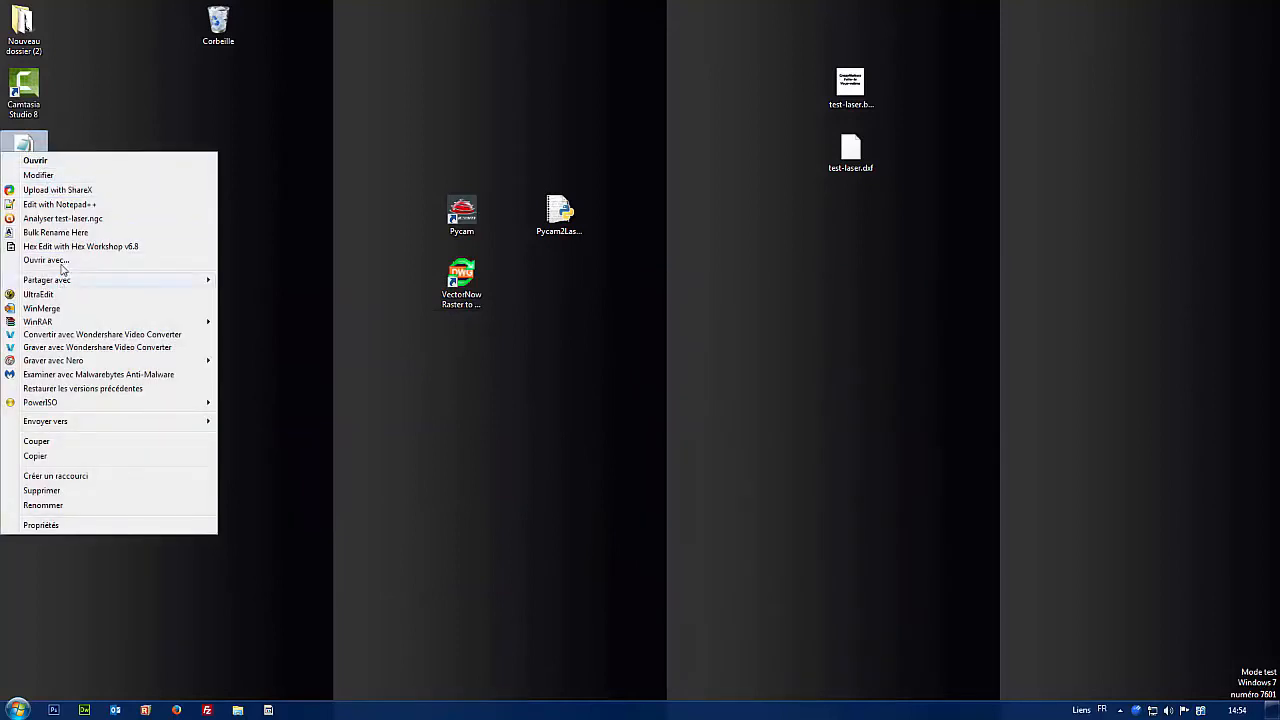
click(70, 204)
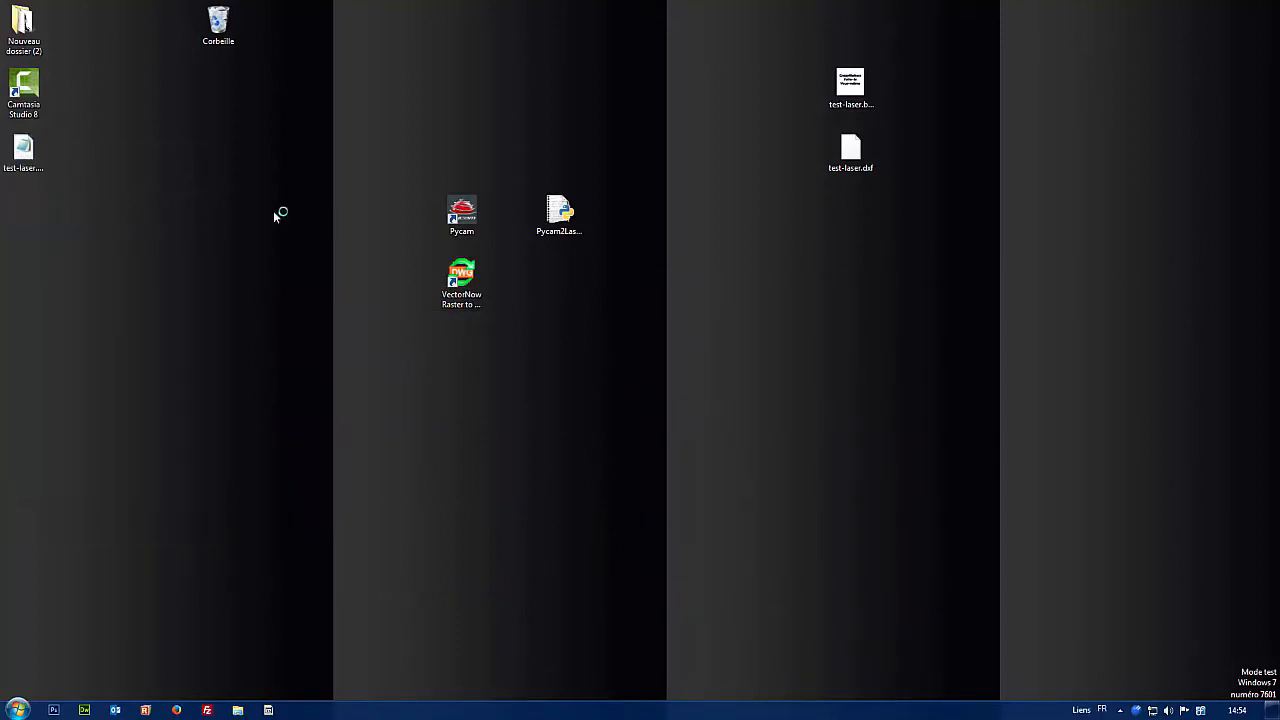
scroll(190, 288, down, 11)
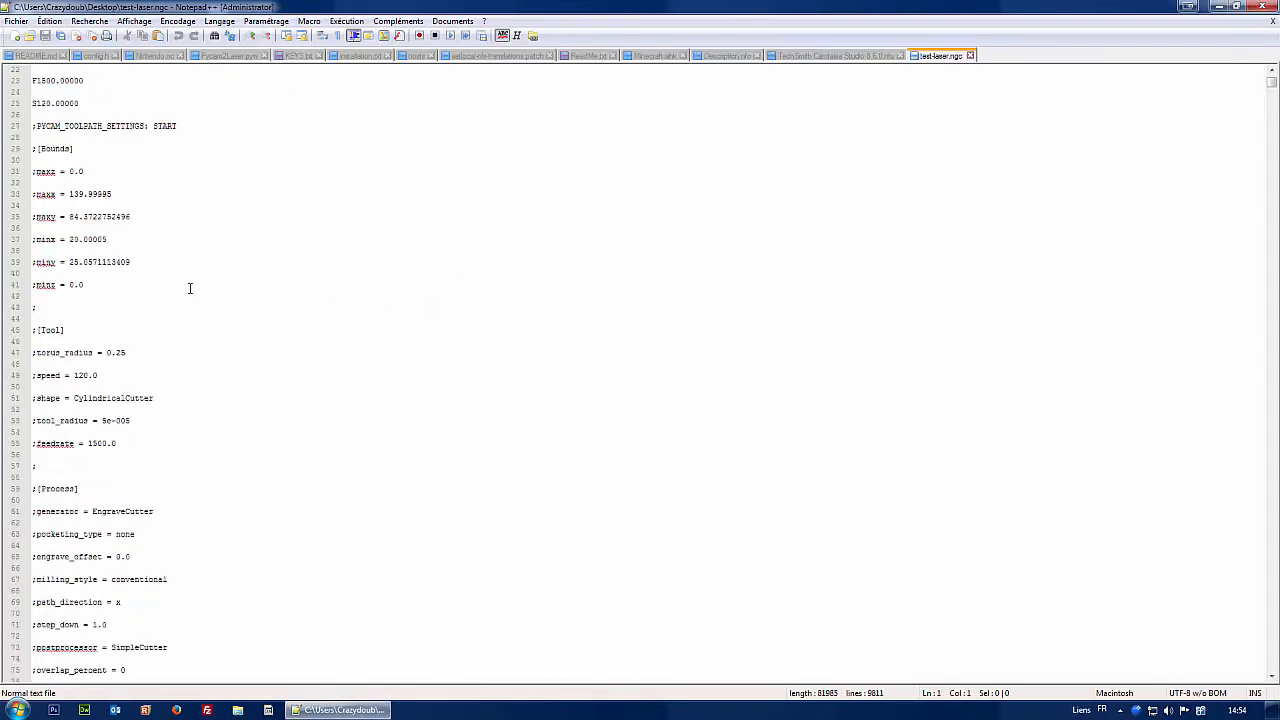
scroll(190, 288, down, 12)
scroll(189, 297, up, 20)
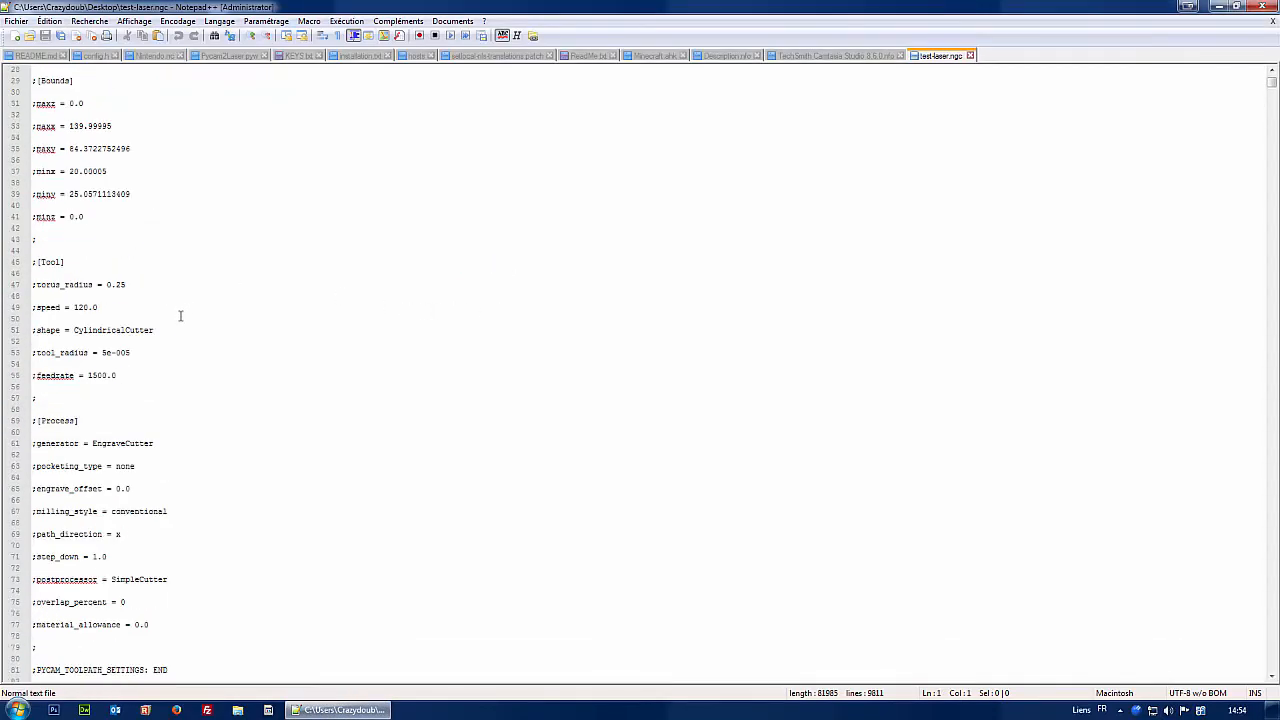
scroll(60, 150, up, 4)
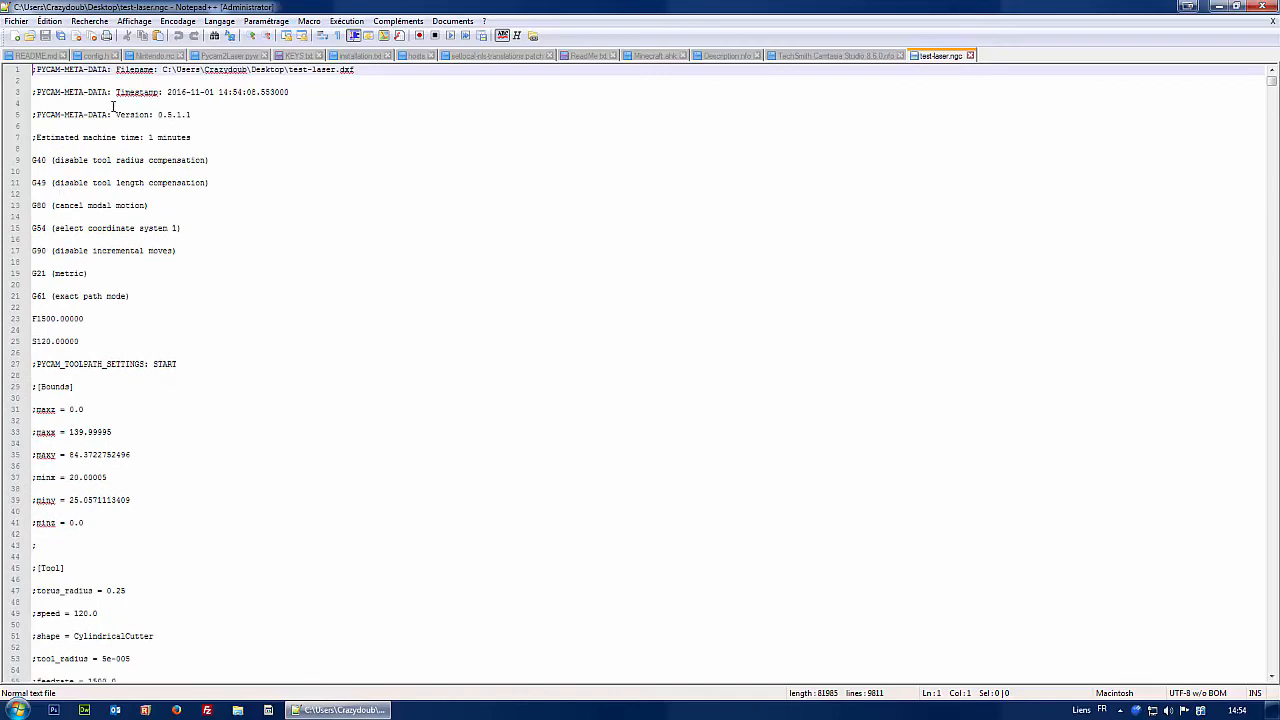
scroll(200, 320, down, 7)
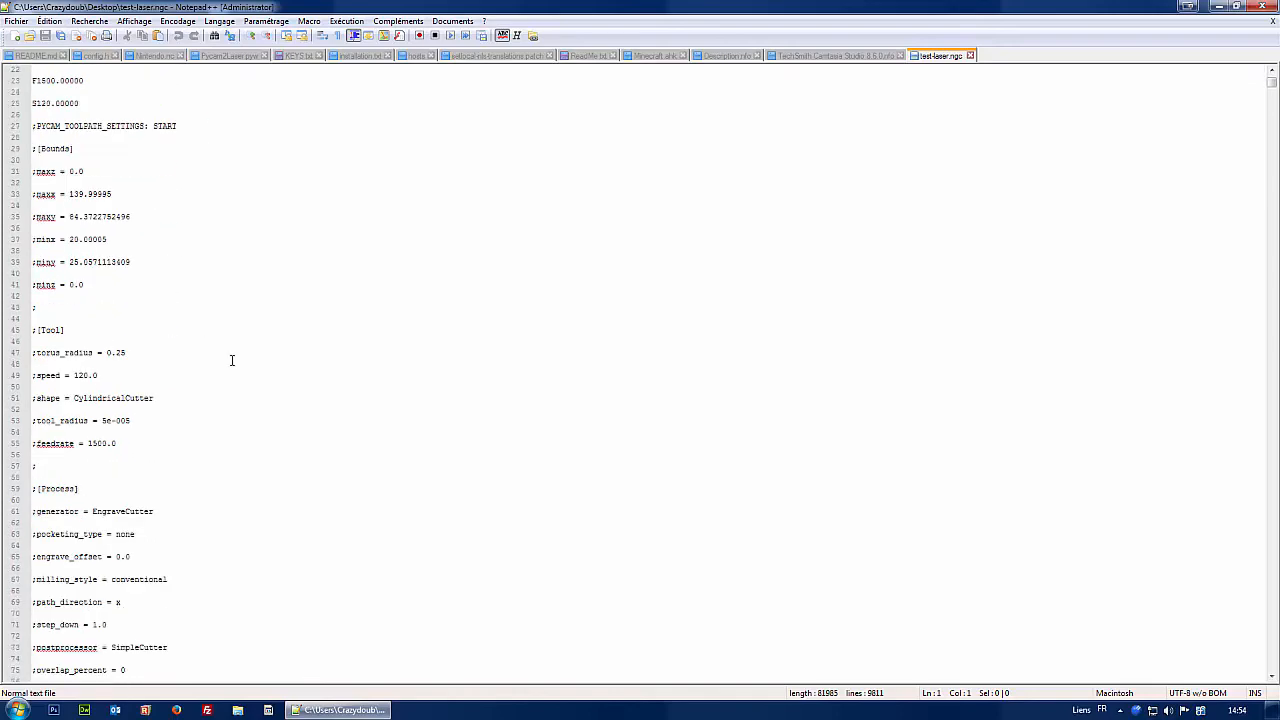
scroll(229, 362, down, 8)
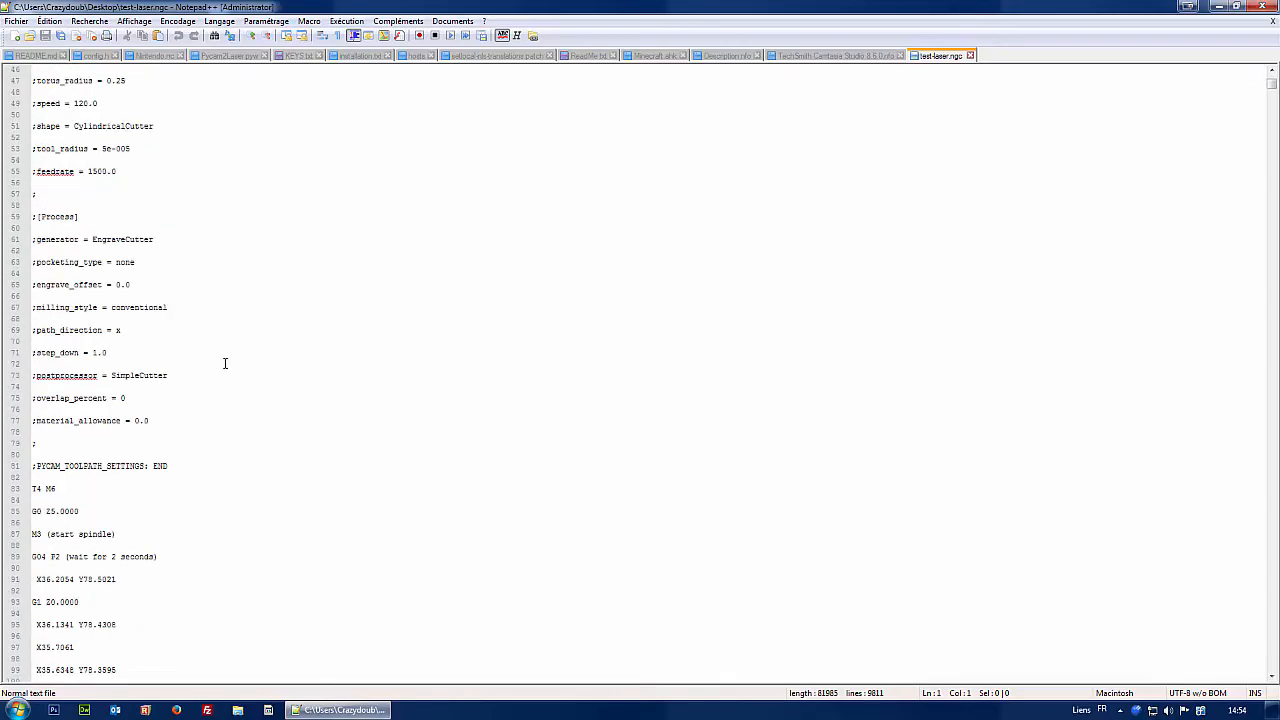
scroll(225, 363, down, 7)
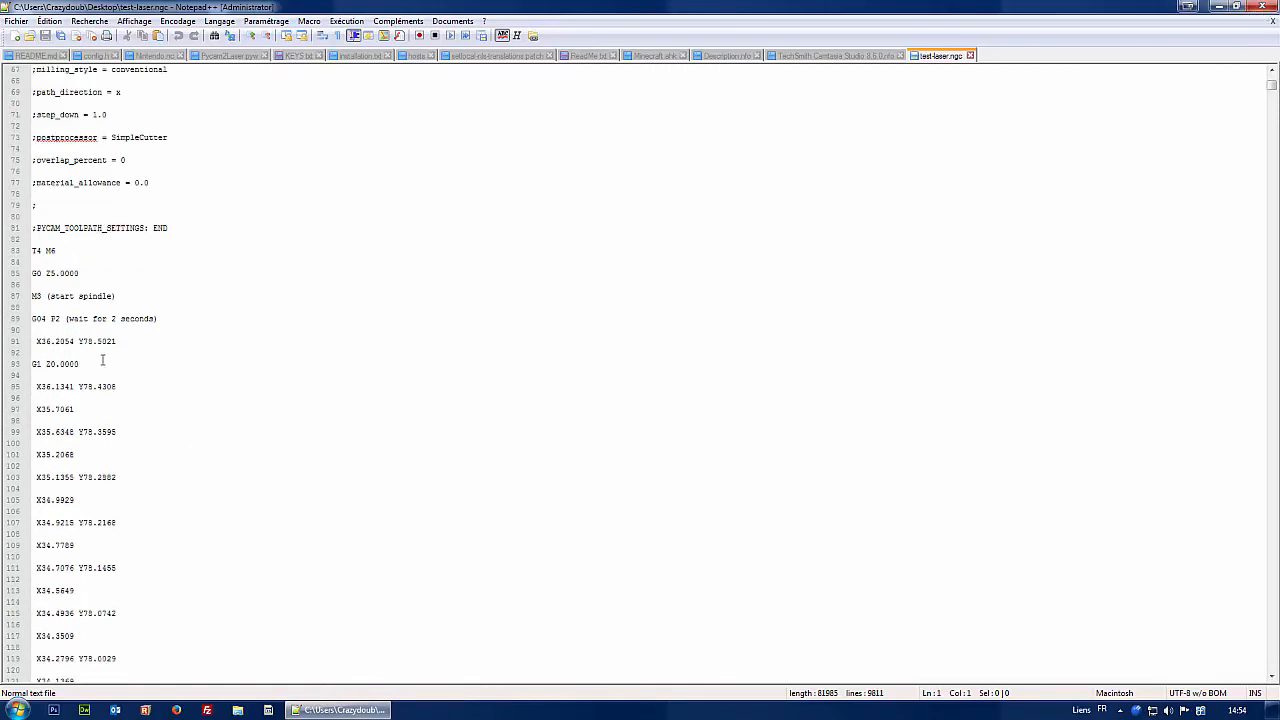
click(1264, 6)
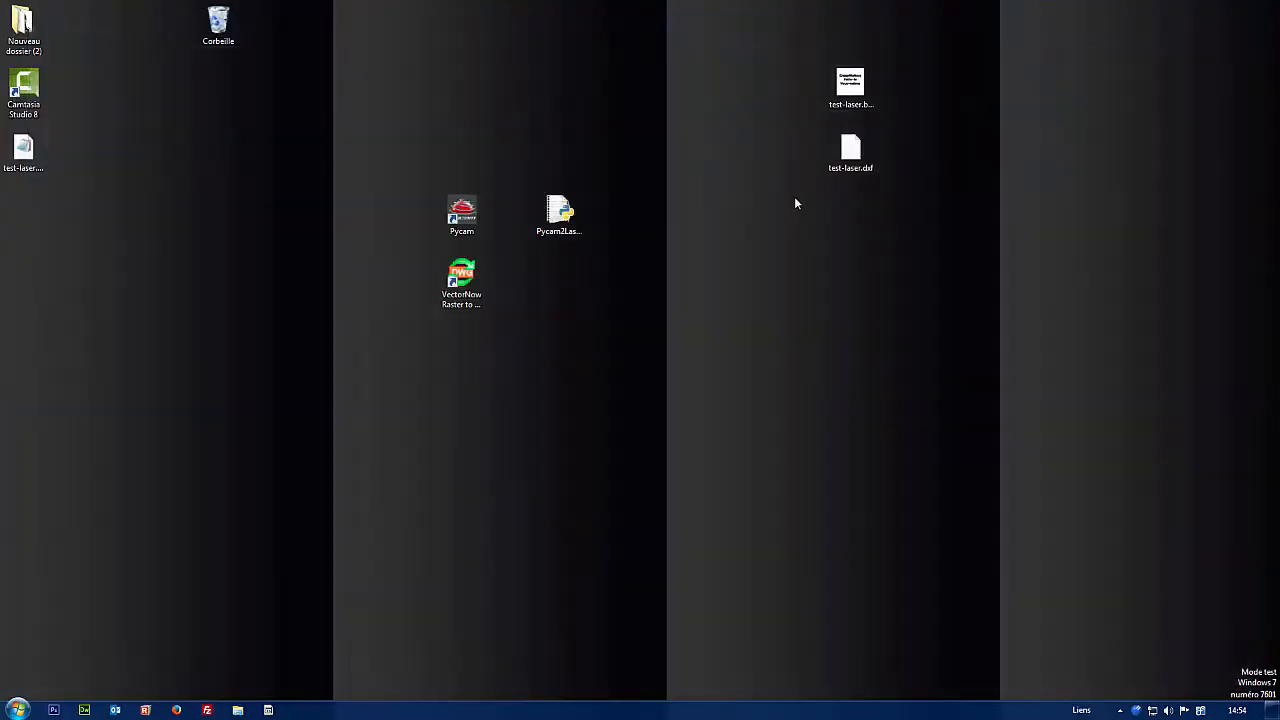
Open the Pycam2Laser.pyw script from the desktop in Notepad++ and examine its filtered command list and file dialog code.
double_click(559, 212)
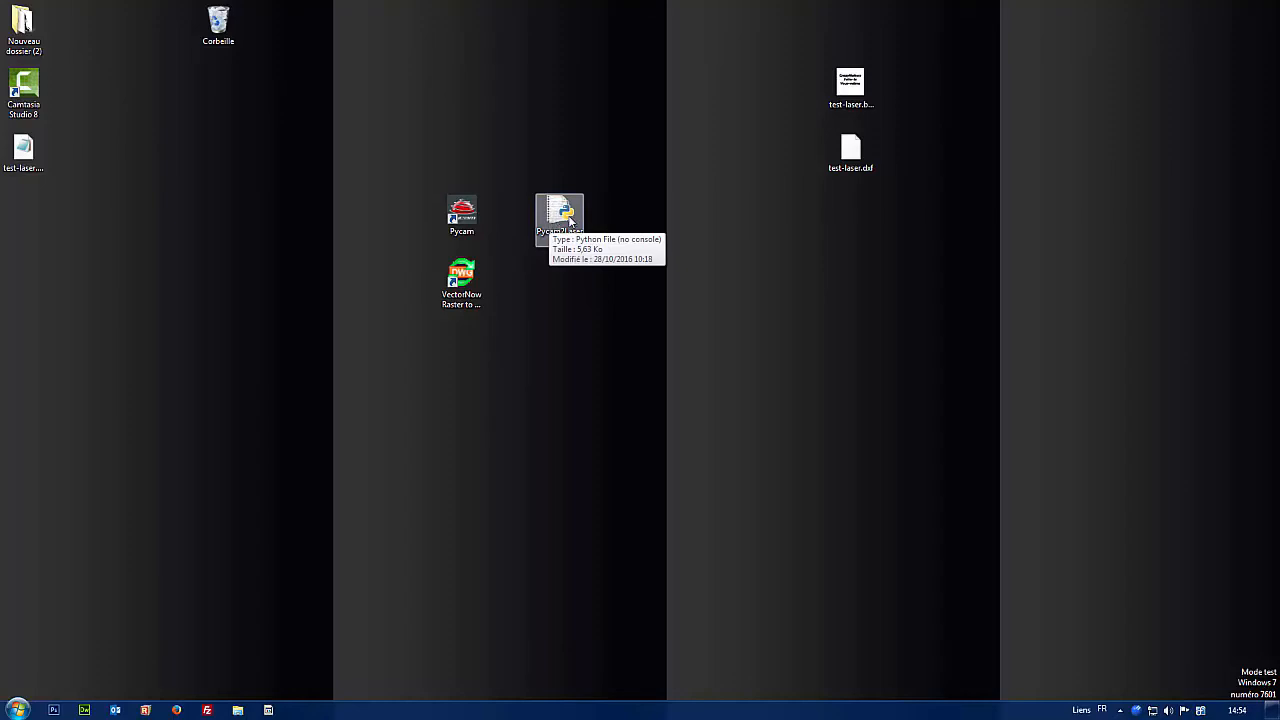
click(557, 215)
right_click(557, 215)
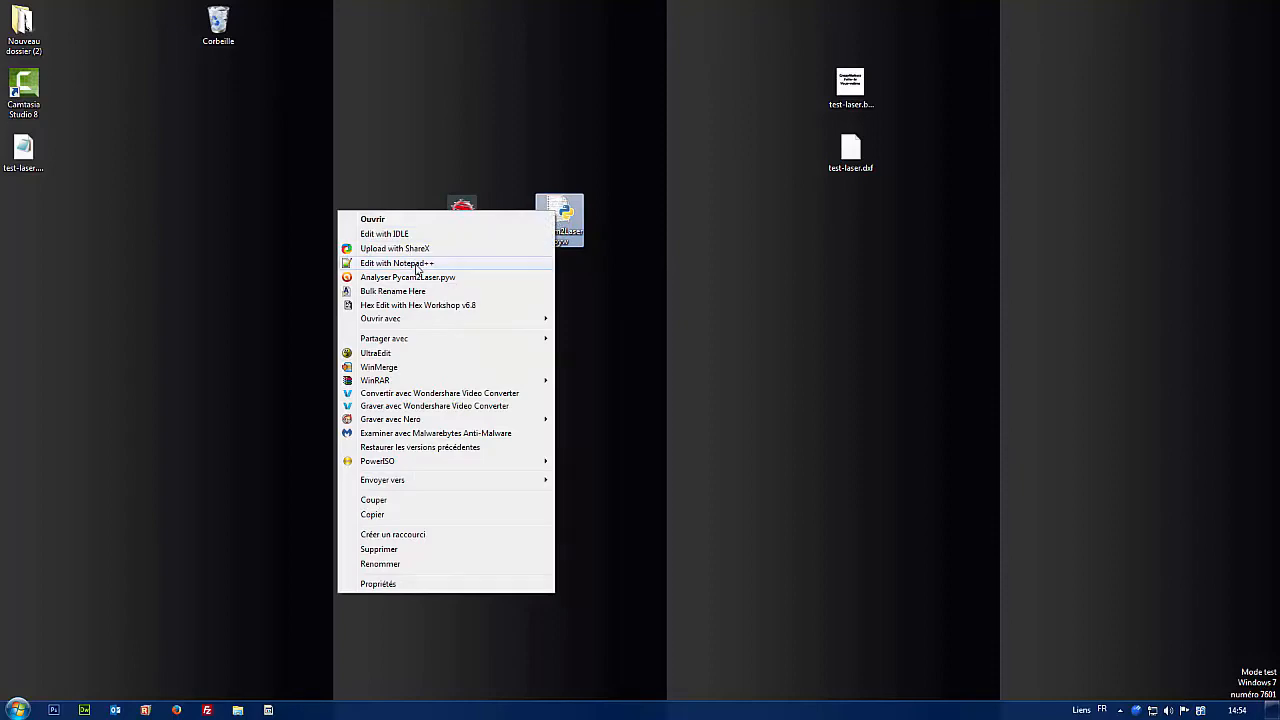
click(417, 264)
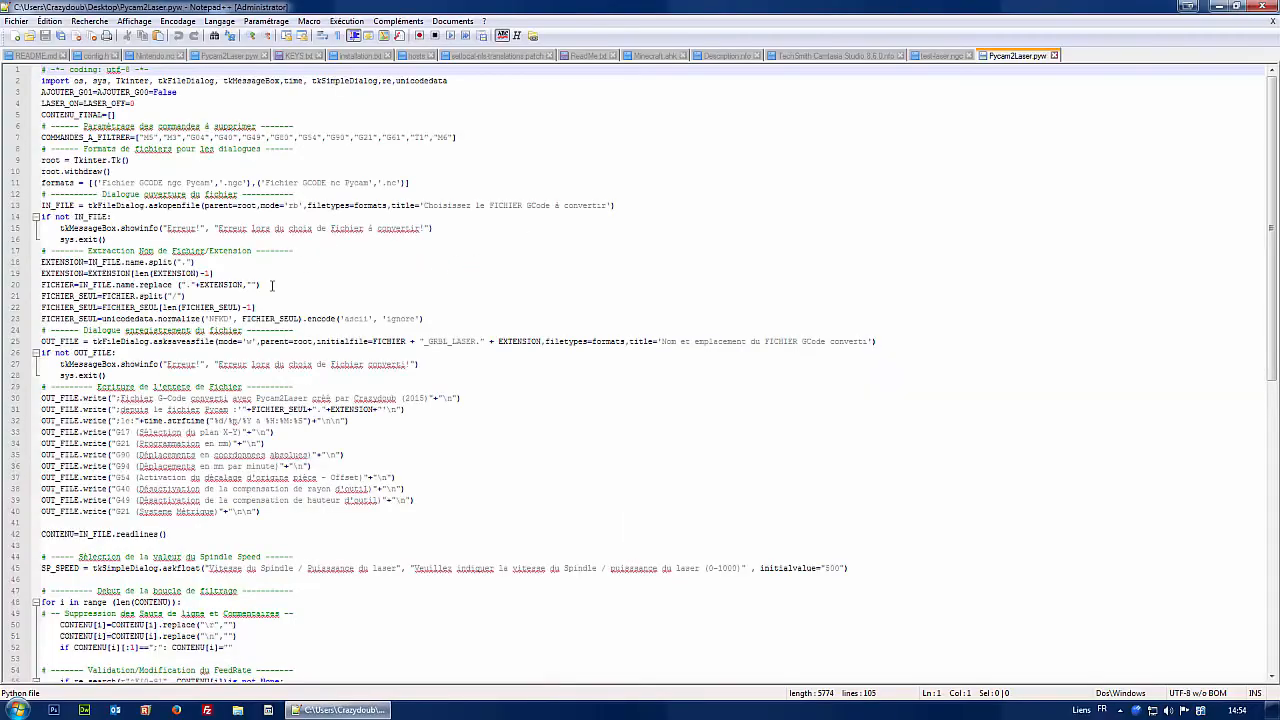
scroll(271, 285, down, 5)
scroll(291, 290, up, 5)
scroll(244, 240, down, 1)
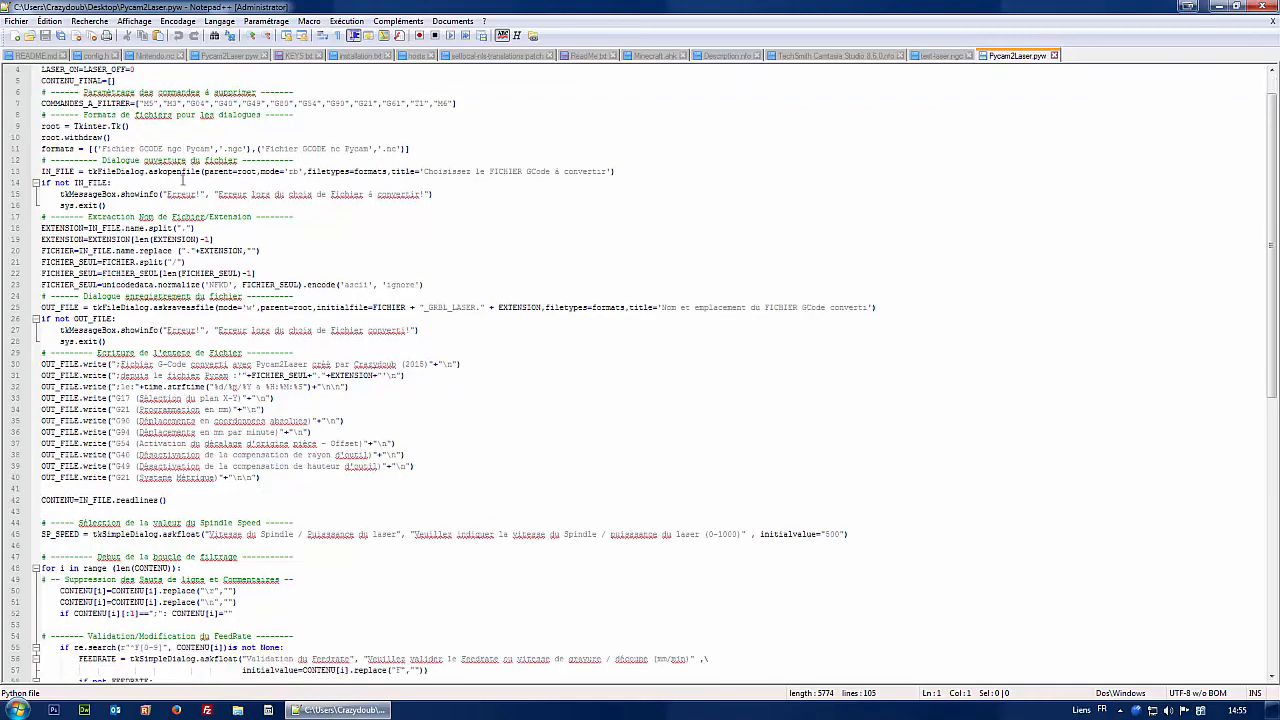
scroll(183, 178, up, 1)
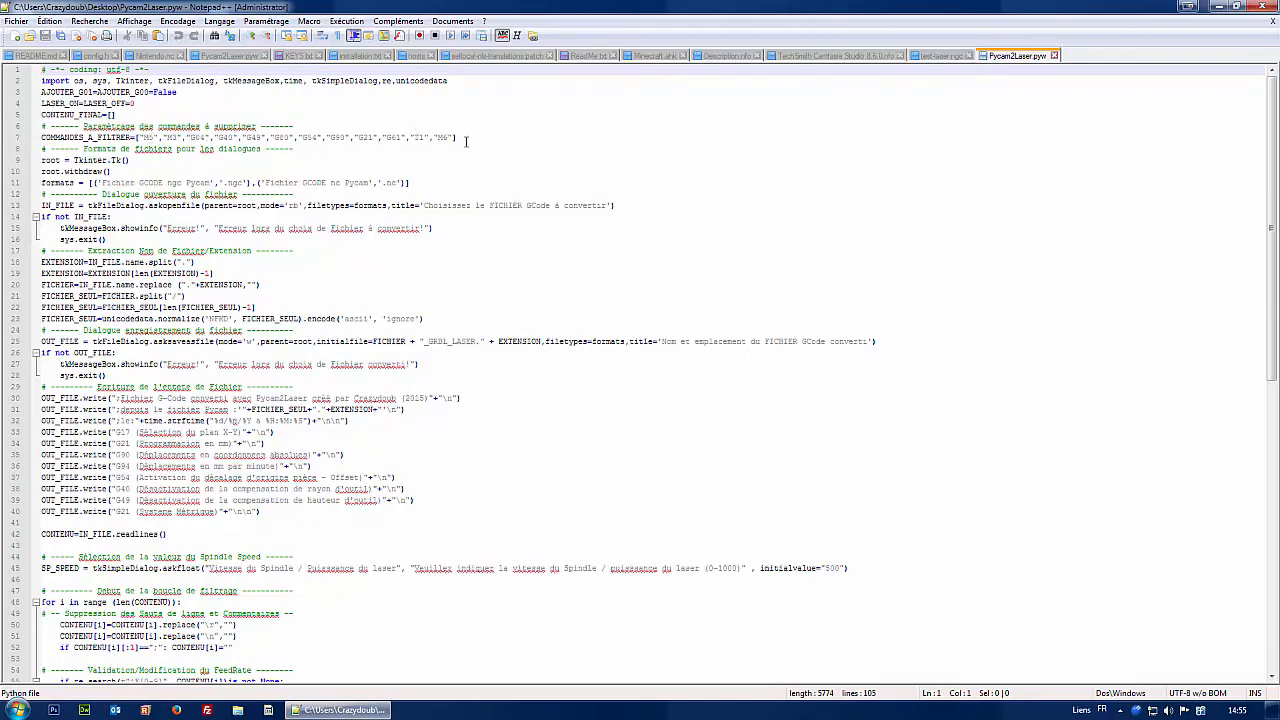
Review the script's header output, spindle speed, feedrate, command filtering and laser on/off sections, and close the editor.
scroll(364, 398, down, 8)
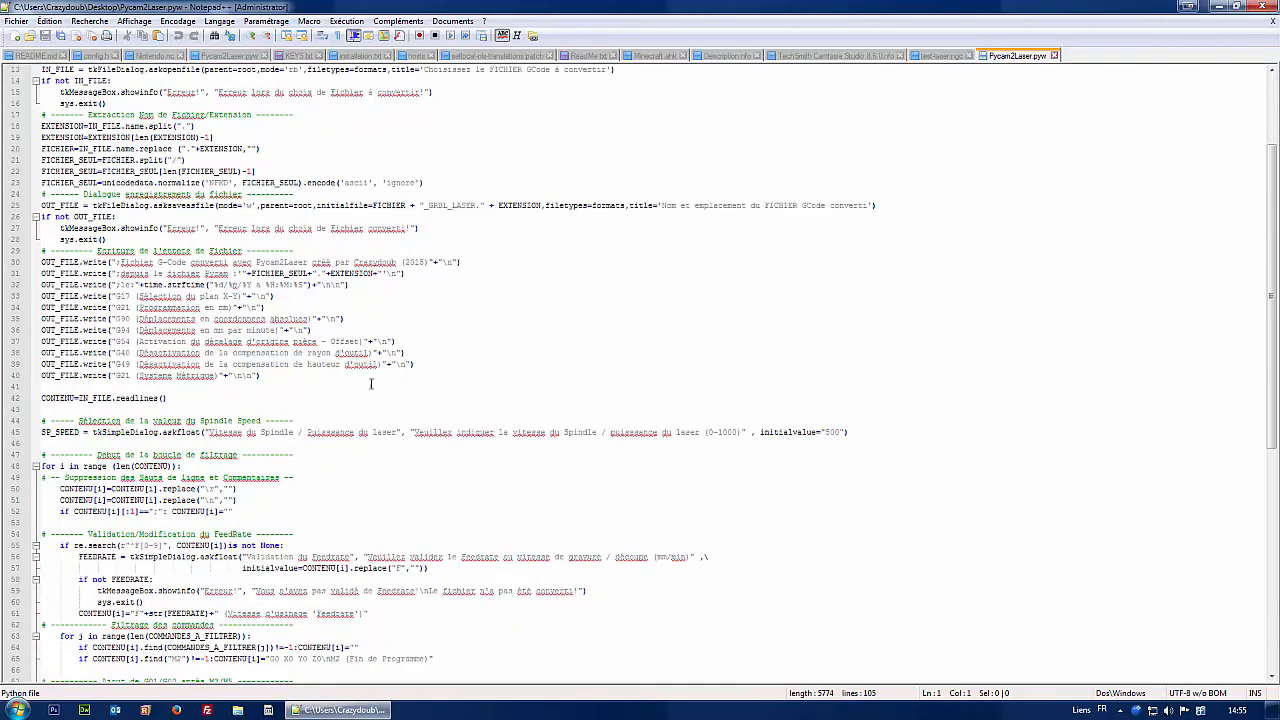
scroll(364, 402, down, 3)
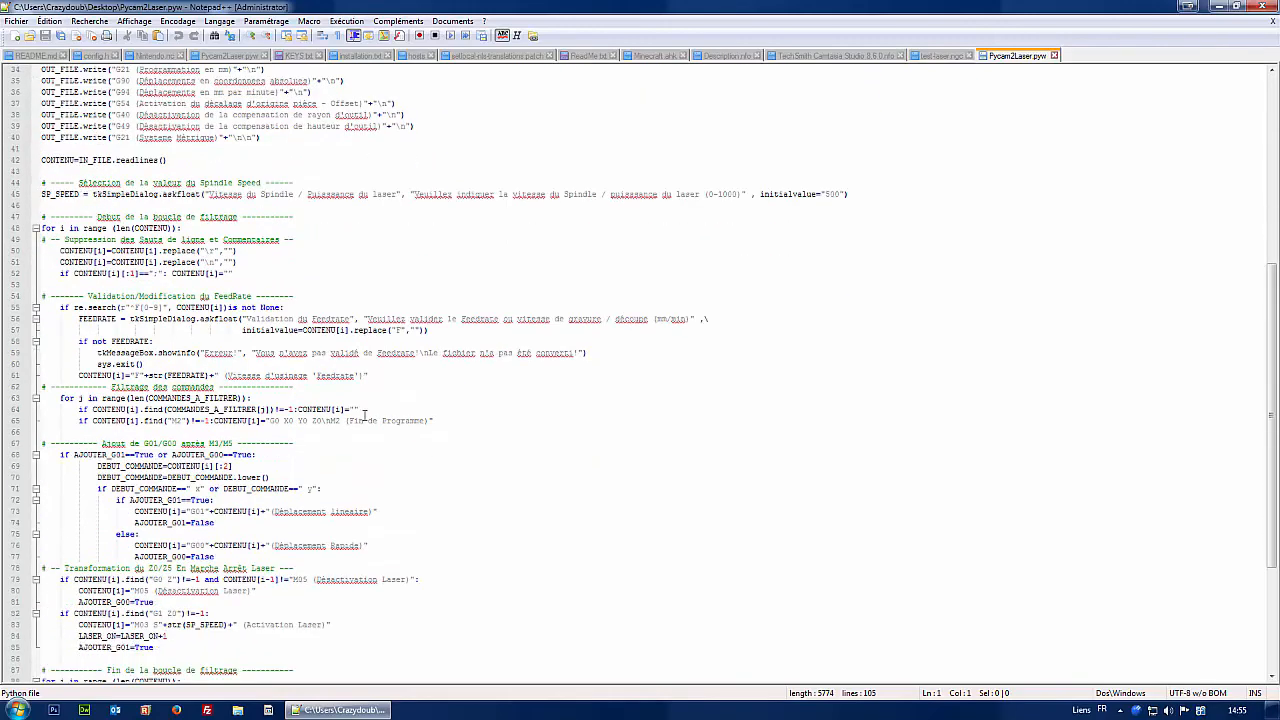
scroll(238, 420, down, 1)
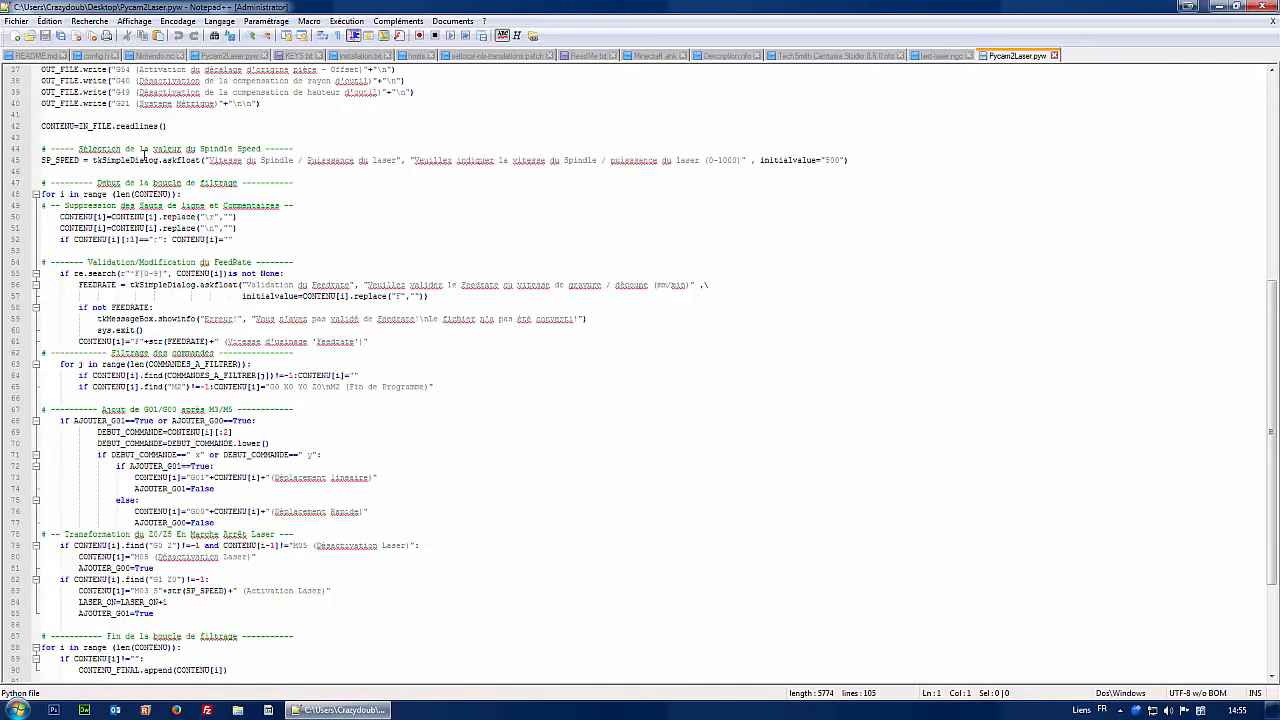
scroll(228, 290, down, 2)
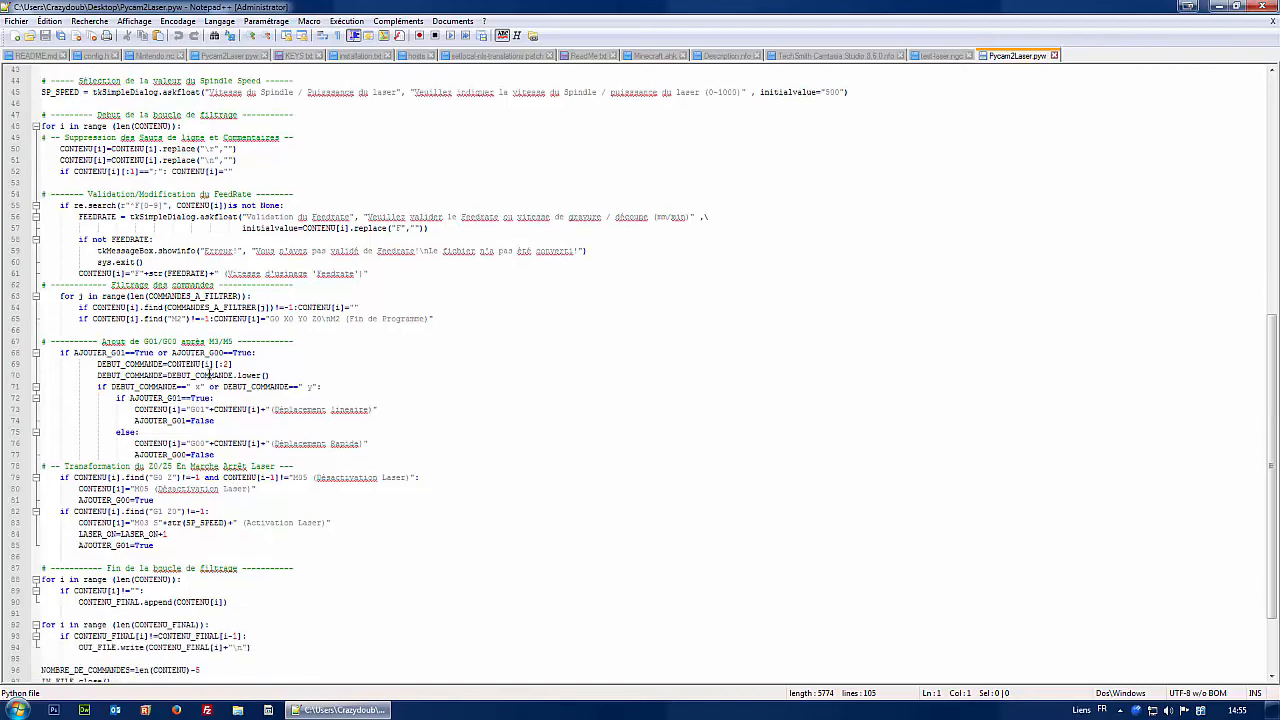
scroll(210, 374, down, 1)
scroll(216, 377, down, 2)
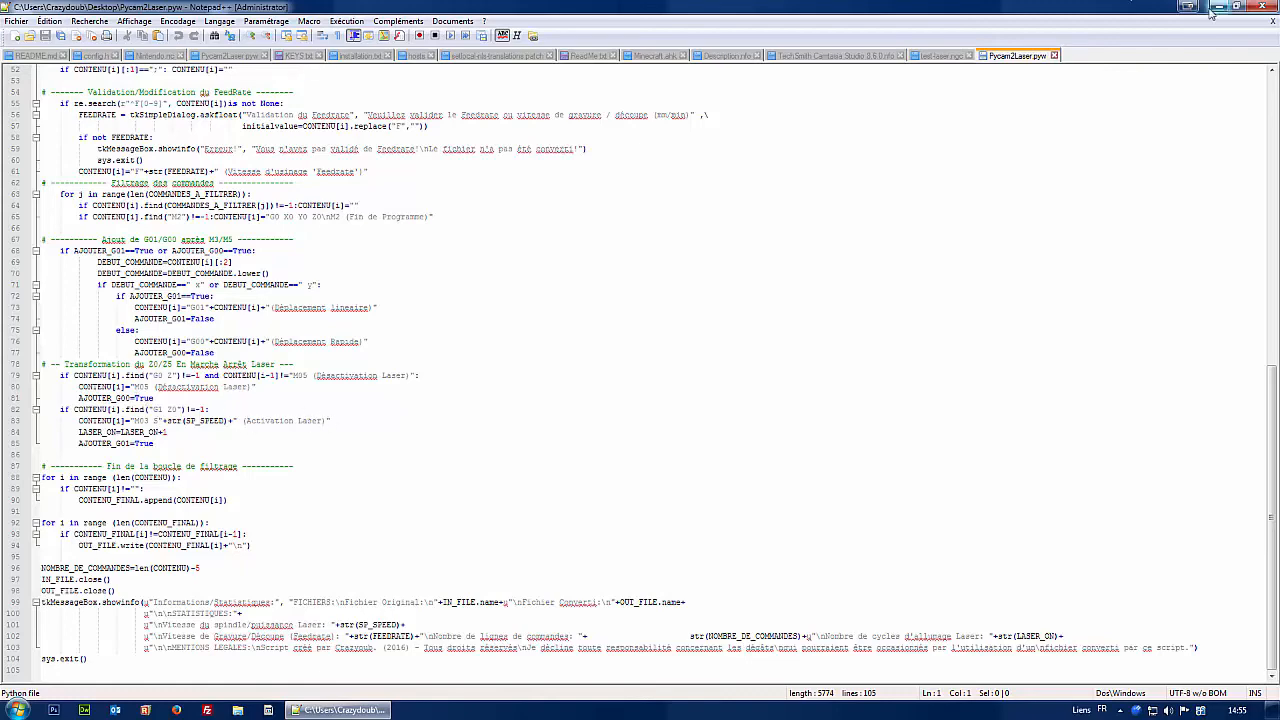
click(1252, 6)
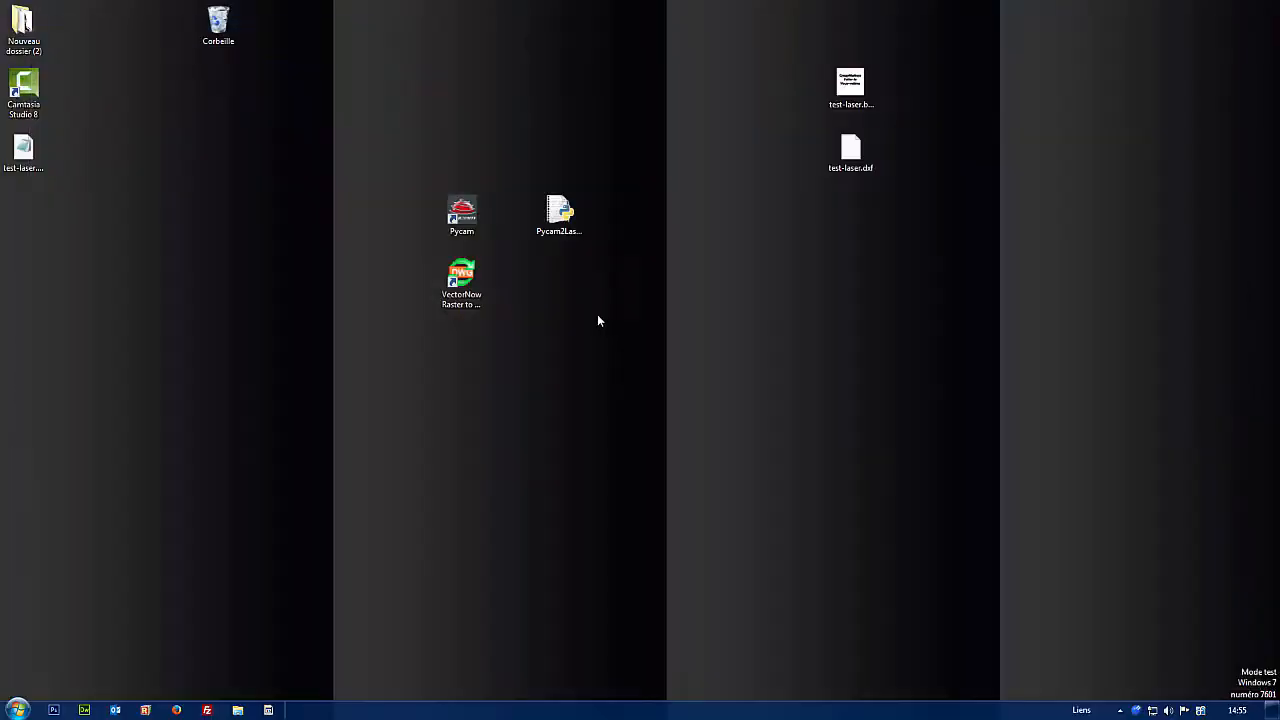
Run Pycam2Laser on the Desktop file test-laser.ngc and save the converted G-code there as test-laser_GRBL_LASER.ngc.
click(566, 218)
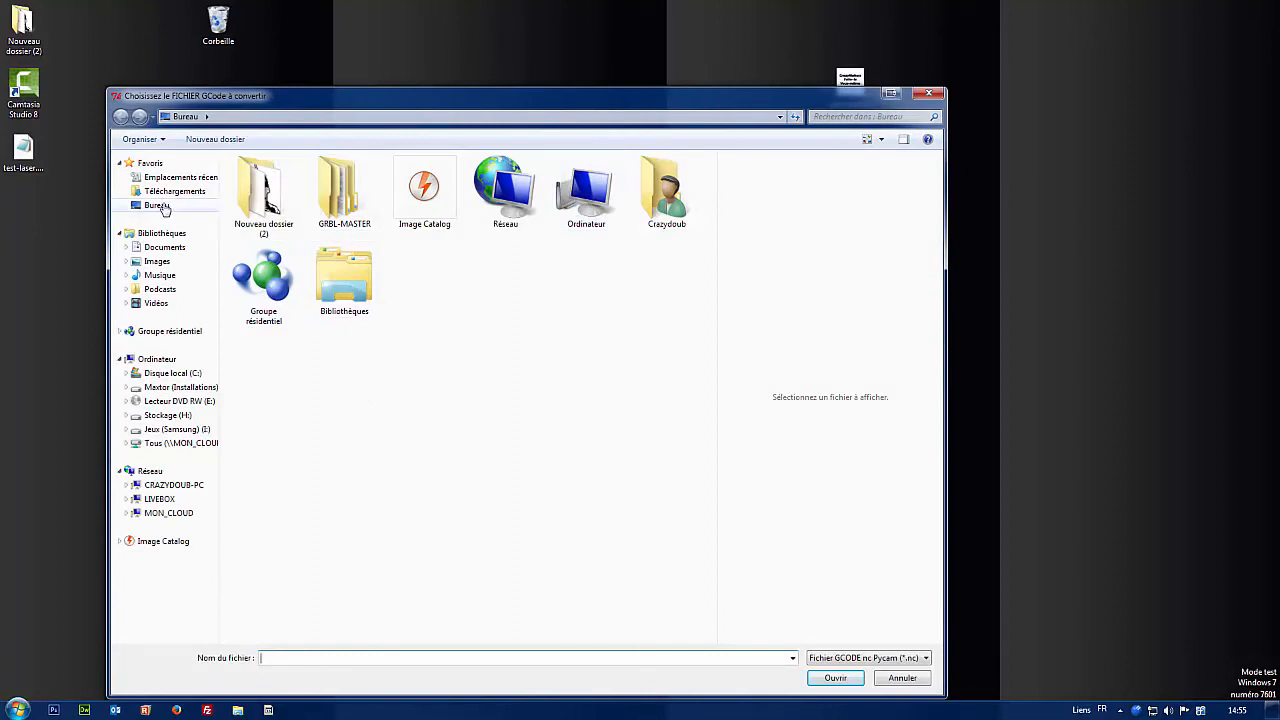
click(860, 659)
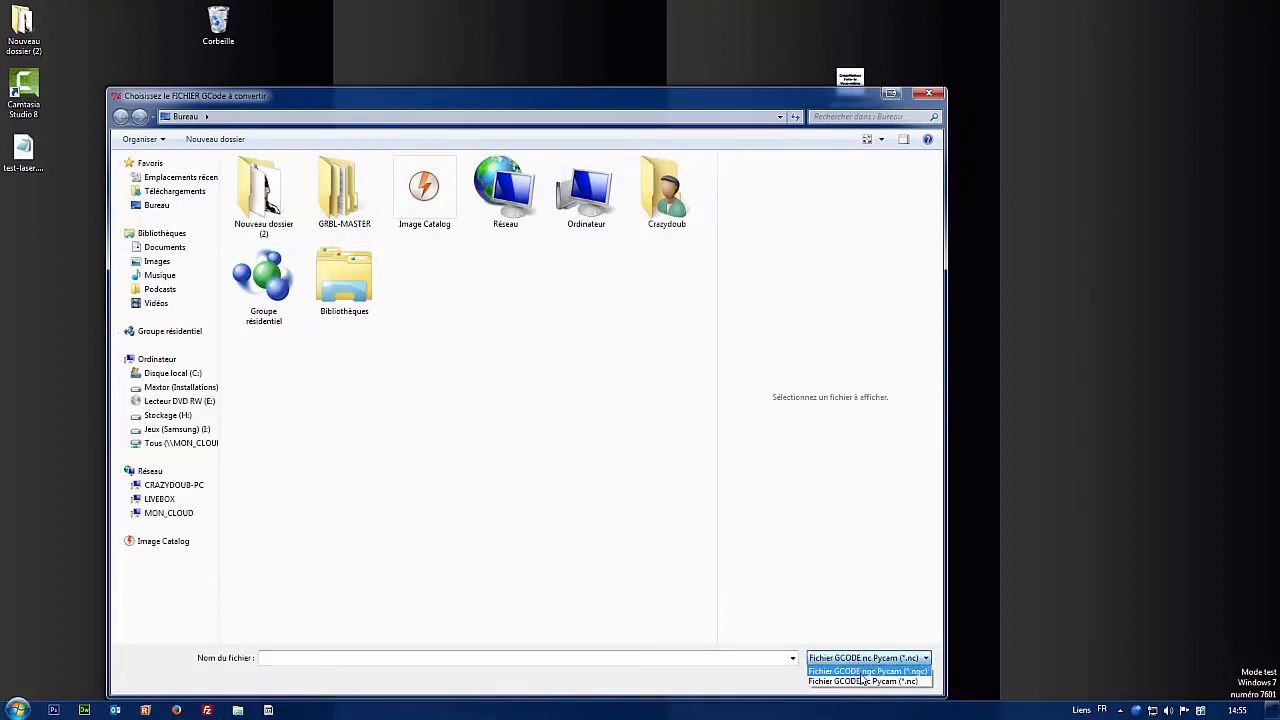
click(862, 672)
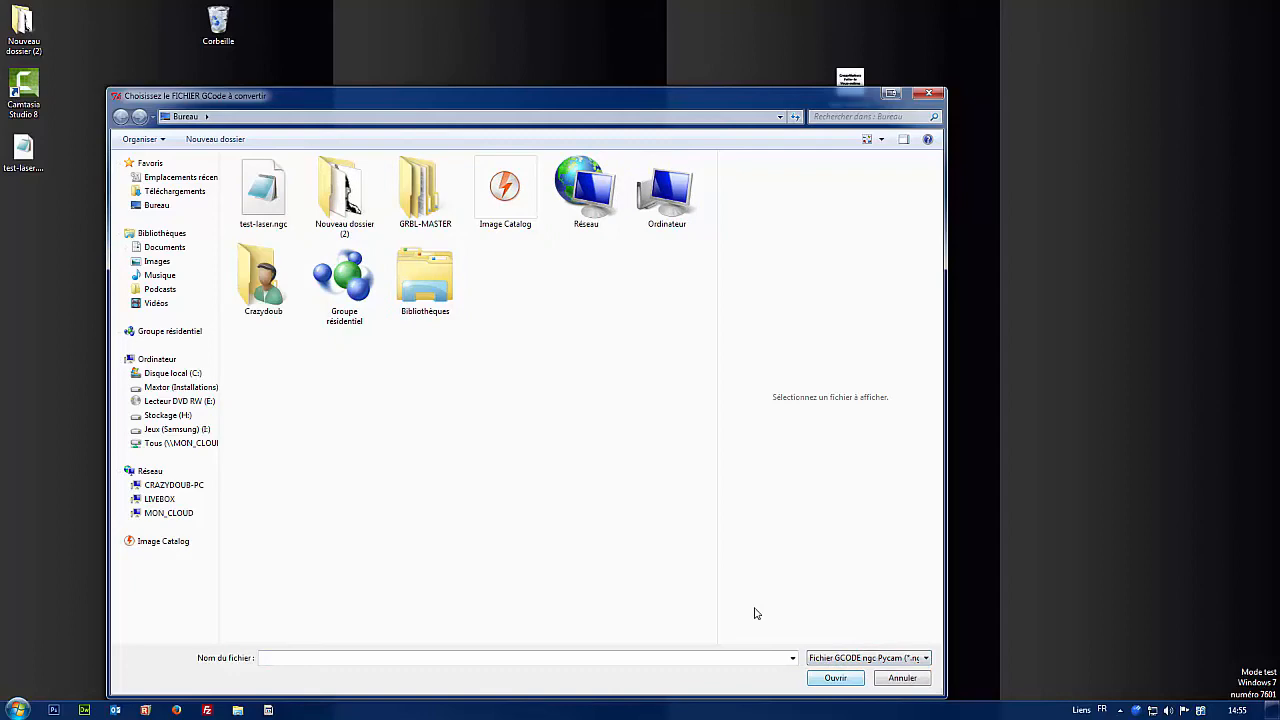
click(265, 200)
double_click(265, 200)
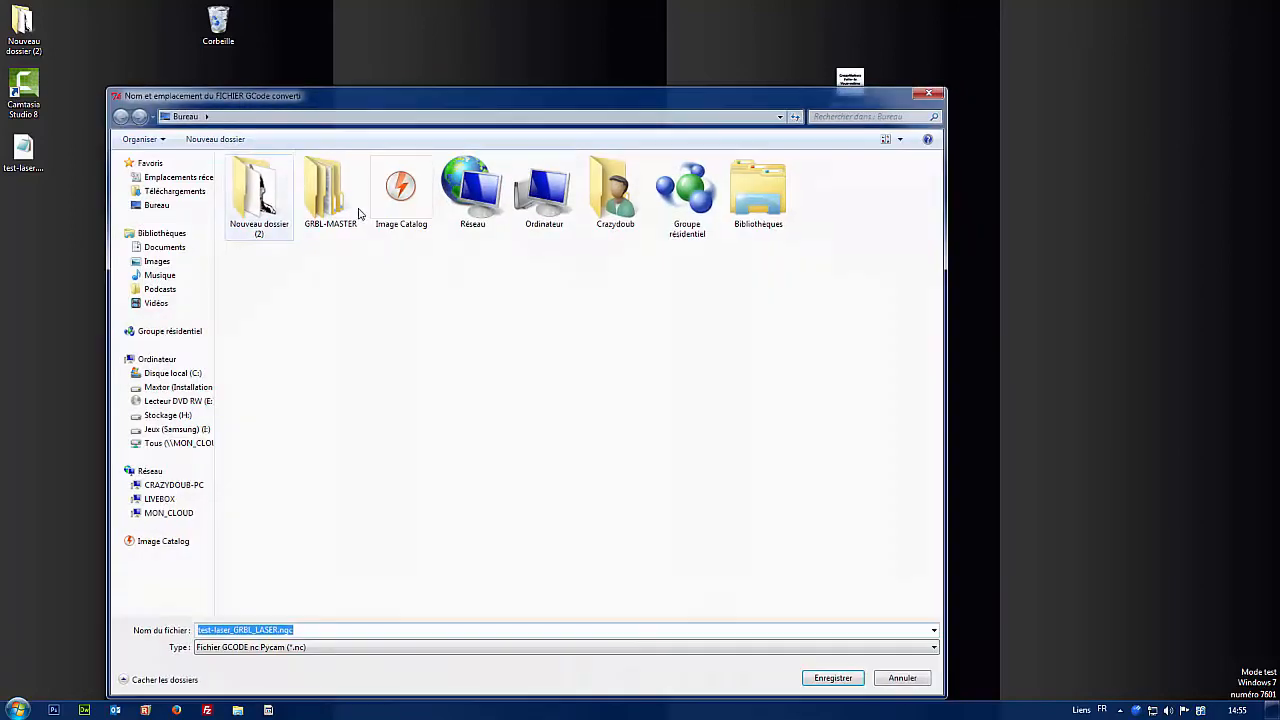
click(822, 679)
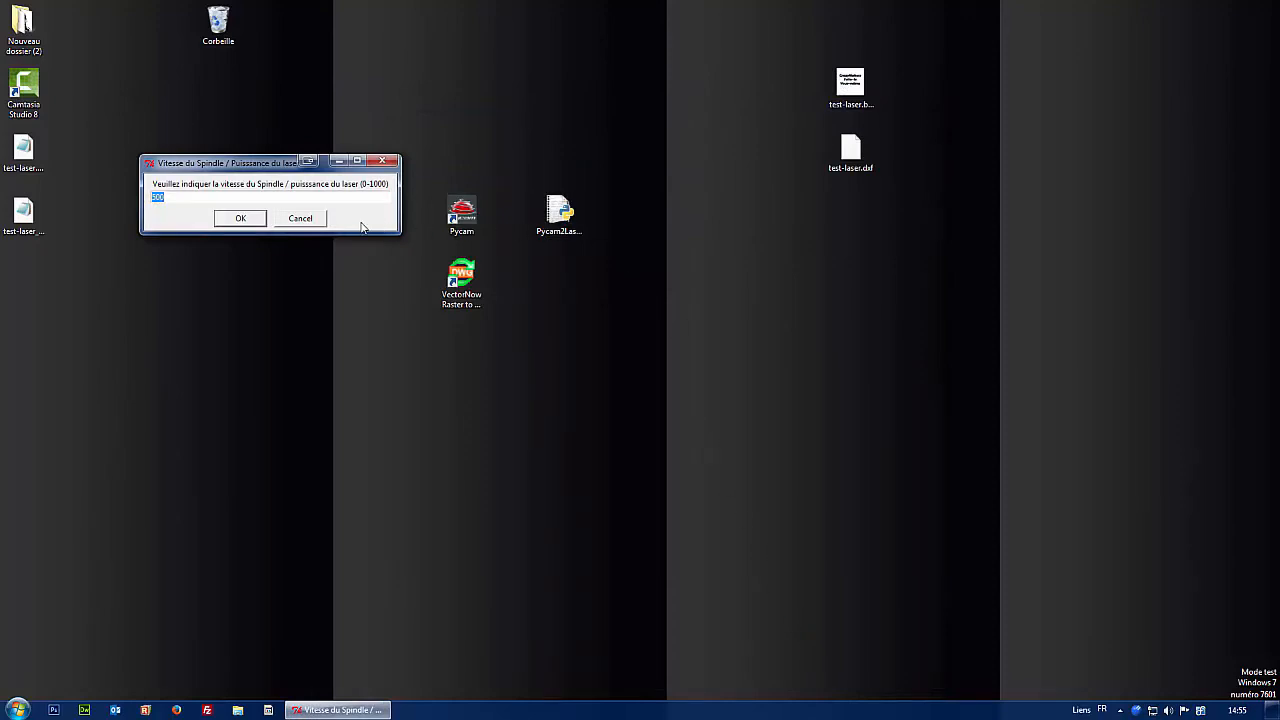
Finish the conversion with laser power 125 and feedrate 1500 mm/min, and move the converted file below test-laser.dxf on the desktop.
text(125)
click(242, 220)
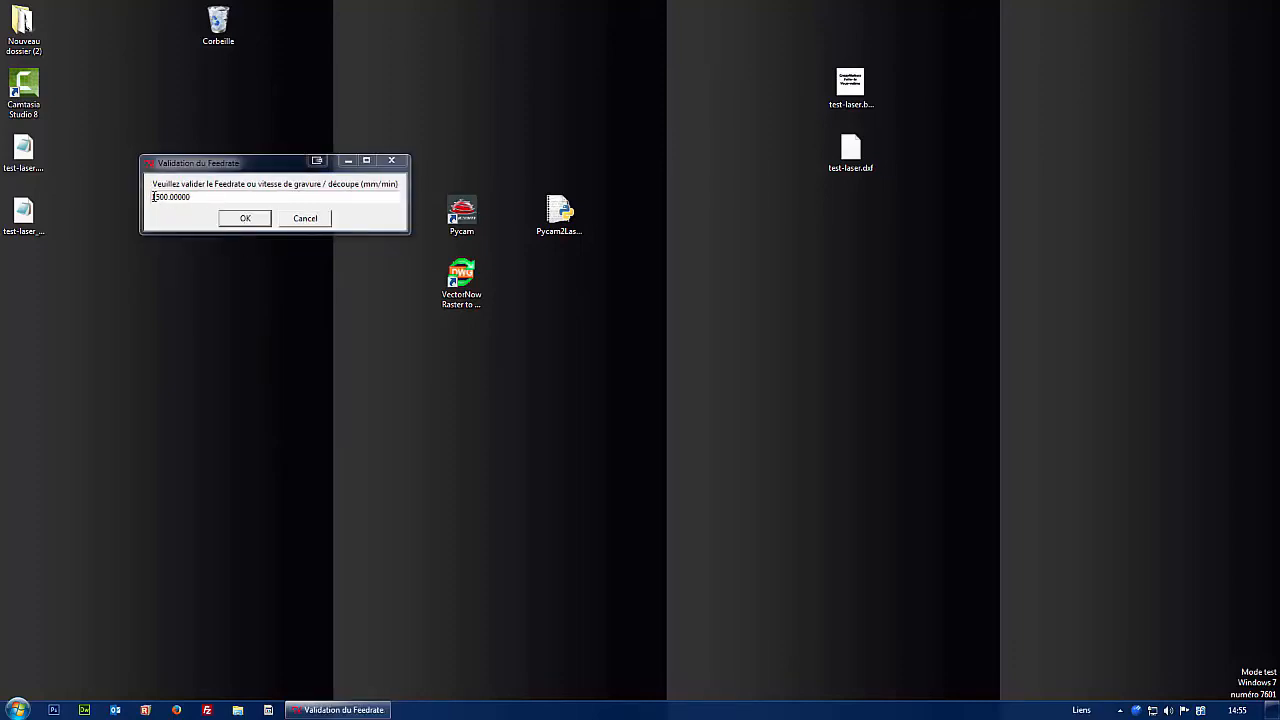
click(247, 220)
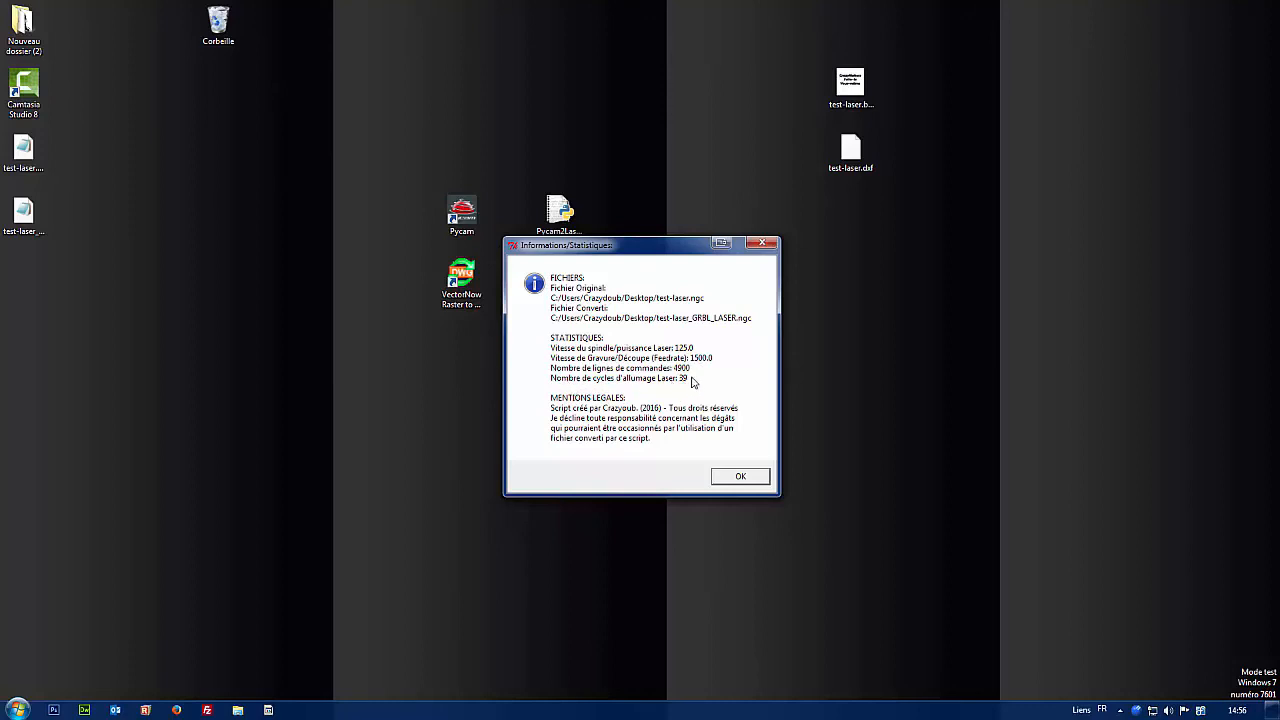
click(741, 478)
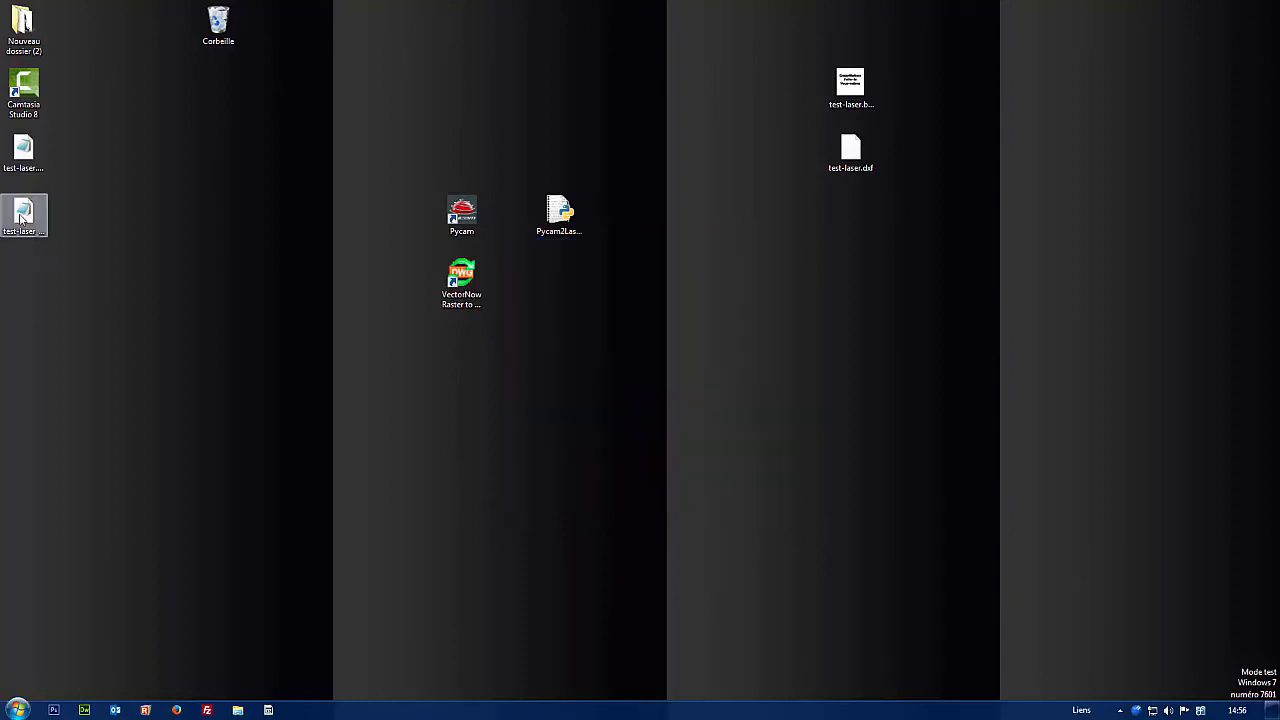
drag(27, 229, 888, 285)
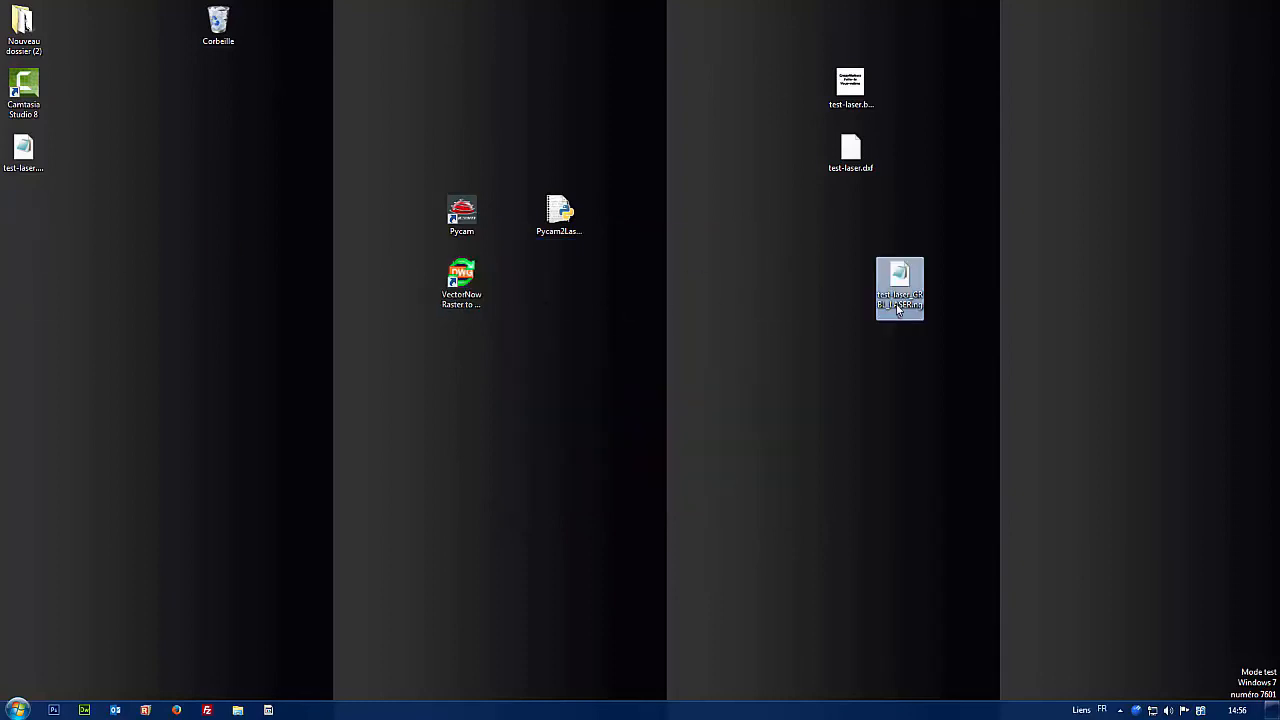
Launch Universal G-Code Sender from the installed programs.
click(18, 709)
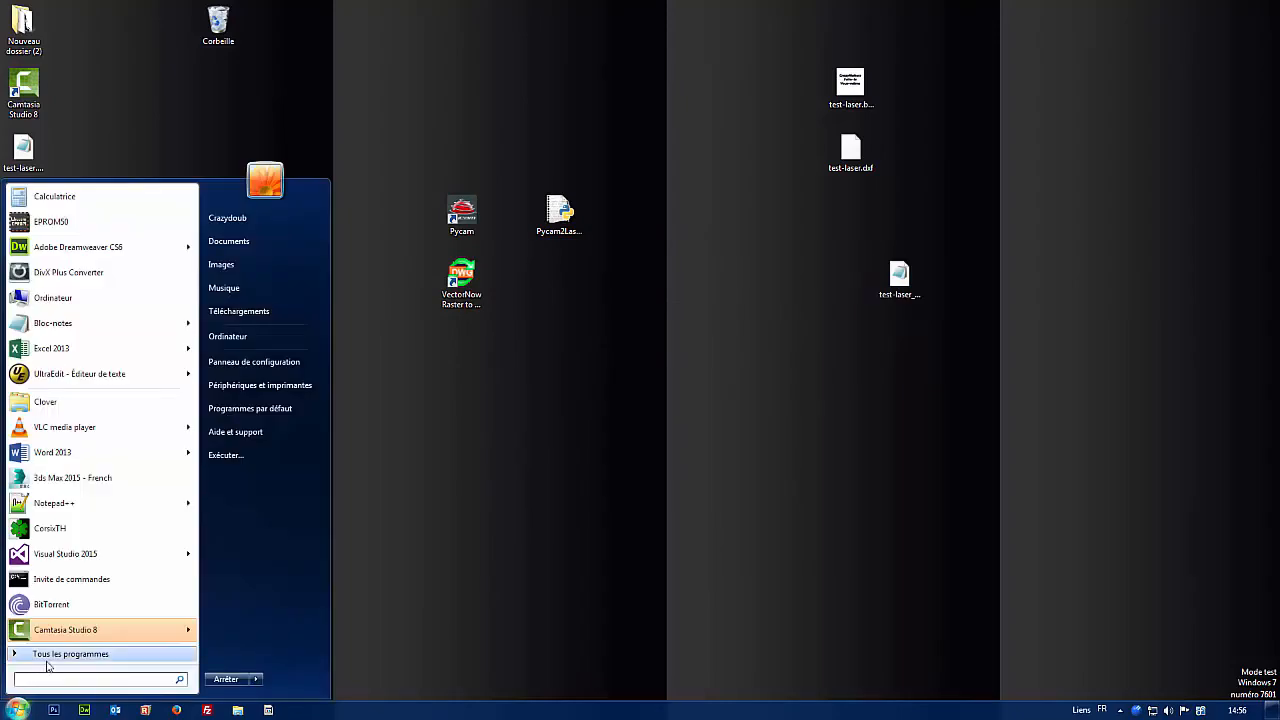
click(50, 656)
scroll(95, 481, down, 3)
scroll(95, 481, down, 20)
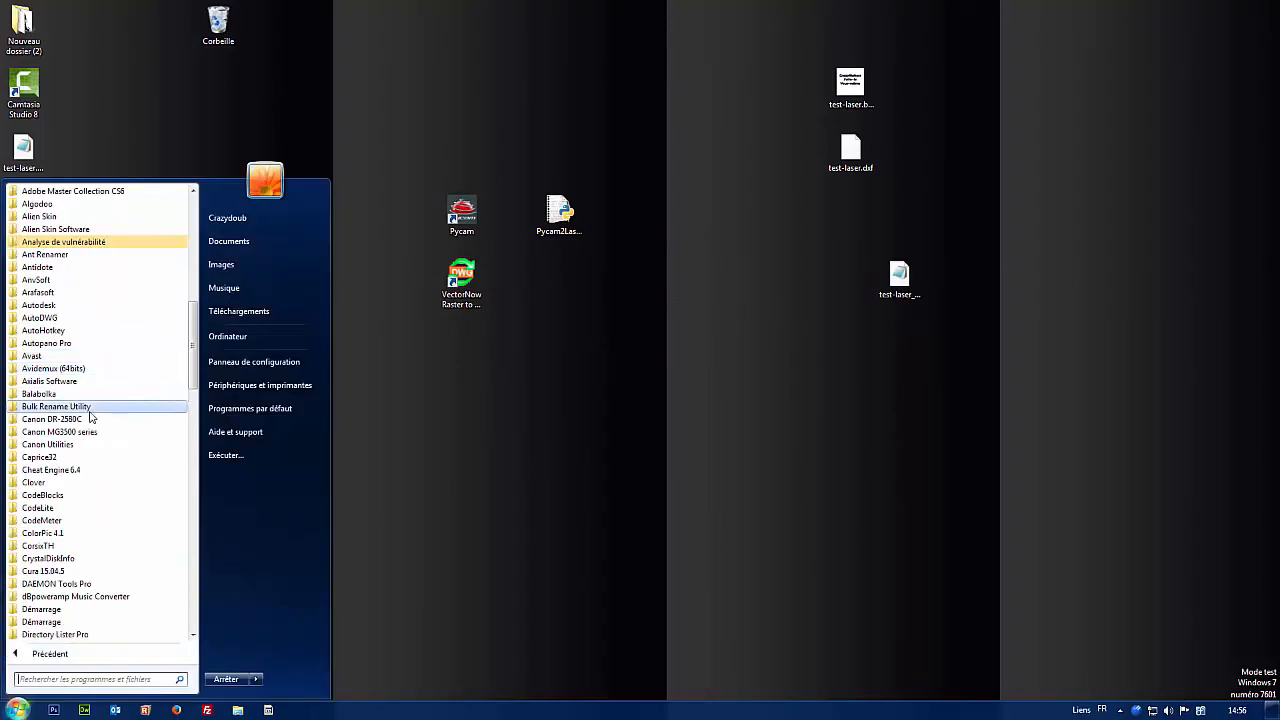
scroll(97, 536, down, 2)
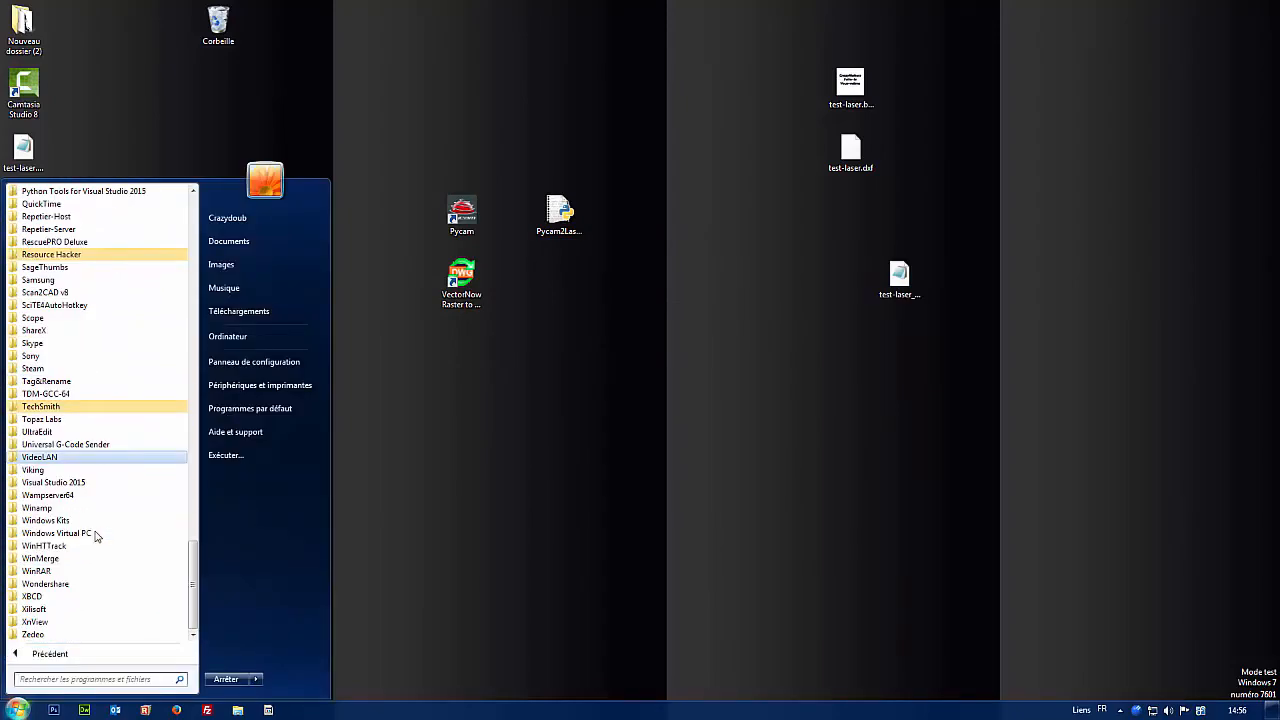
scroll(97, 537, up, 4)
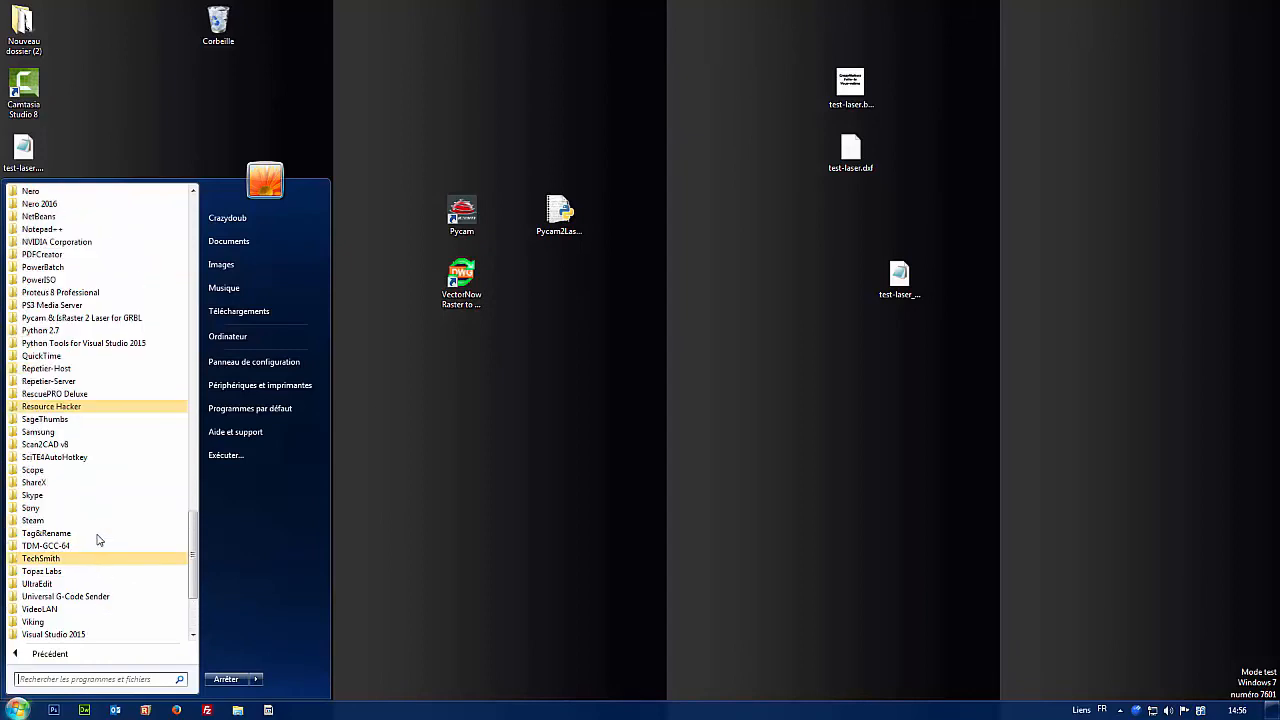
click(85, 596)
click(78, 626)
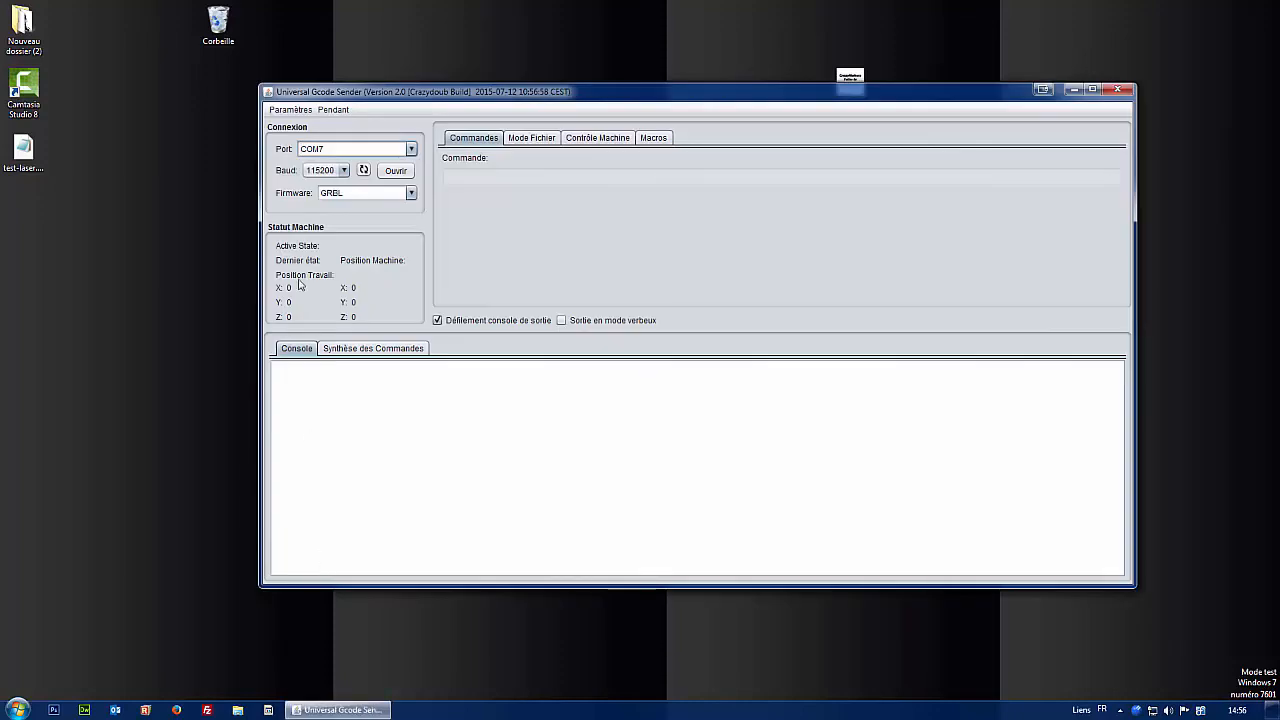
Load test-laser_GRBL_LASER.ngc from the Desktop as the G-code file to send.
click(531, 138)
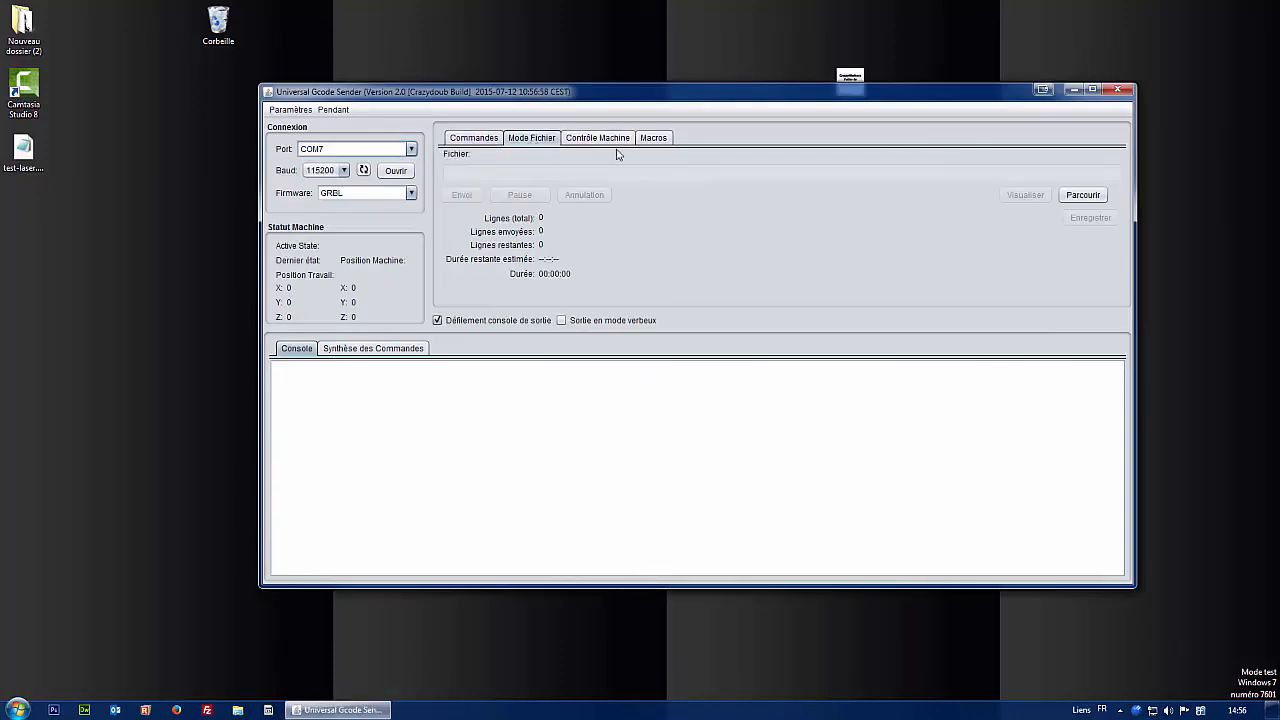
click(1095, 195)
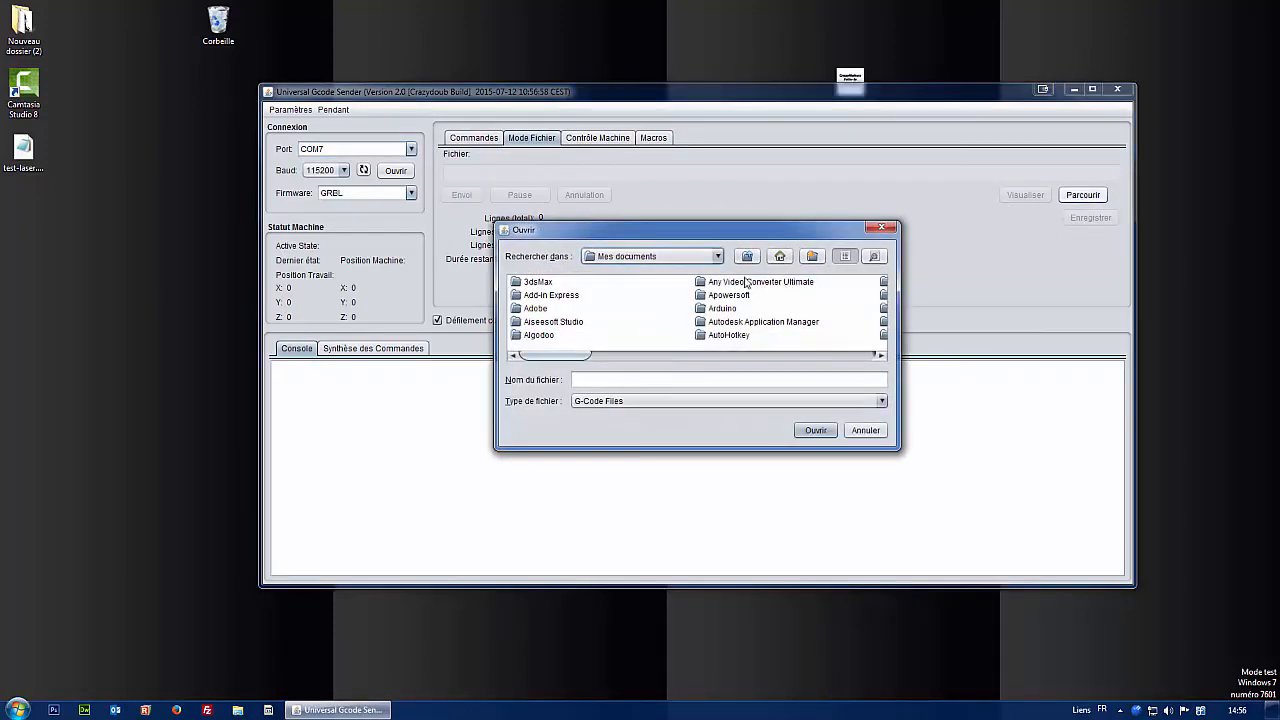
click(620, 258)
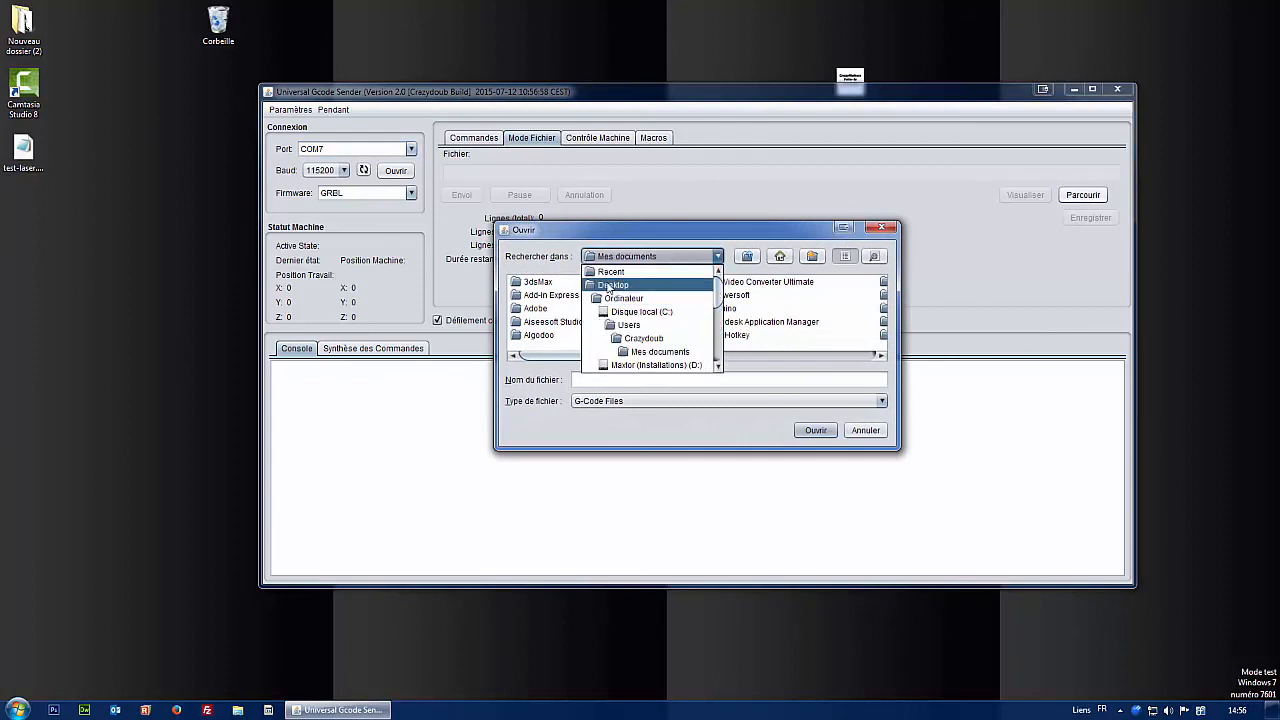
click(608, 286)
drag(634, 357, 829, 360)
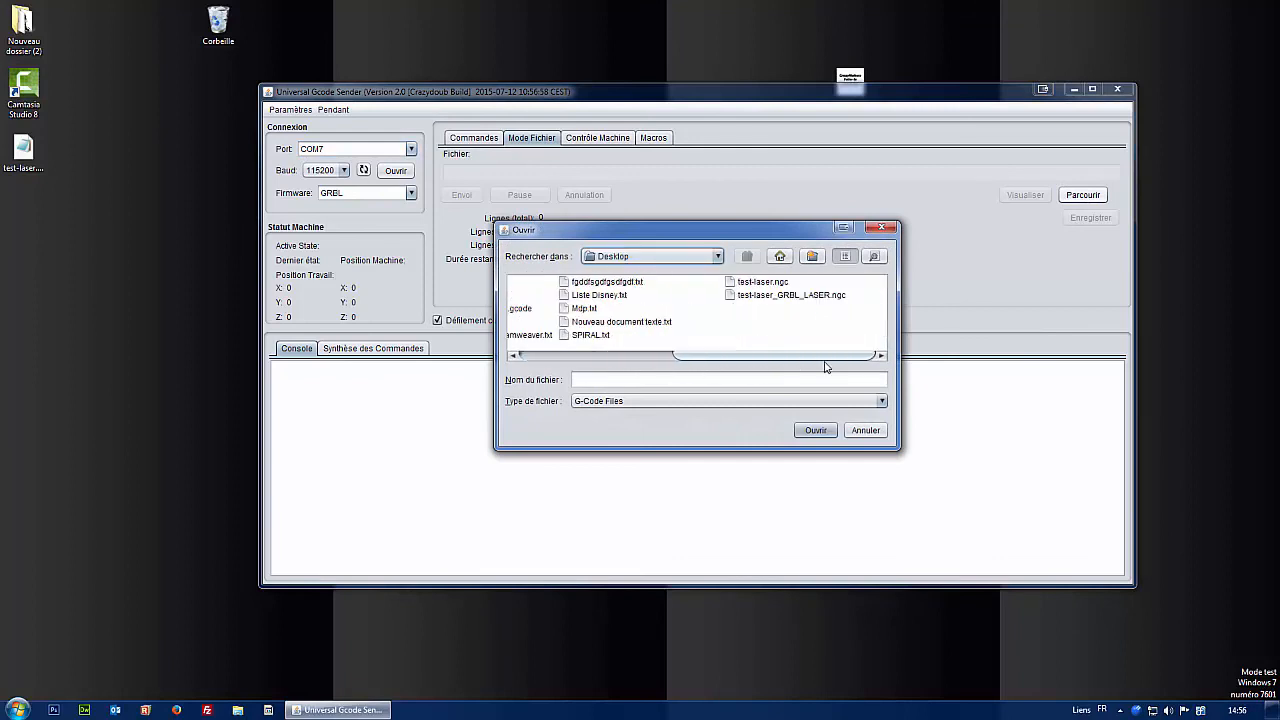
click(797, 297)
click(812, 430)
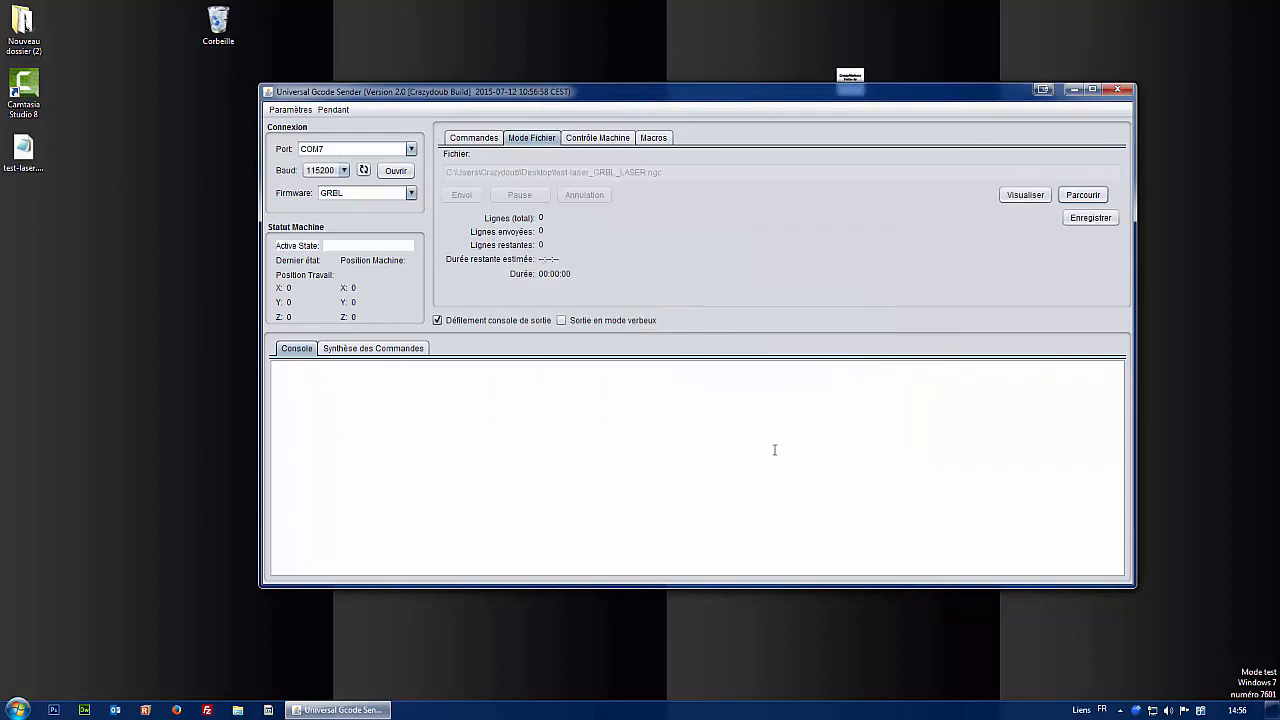
Visualise the loaded G-code, rotate the view to inspect the lettering and travel paths, and close the visualizer.
click(1020, 197)
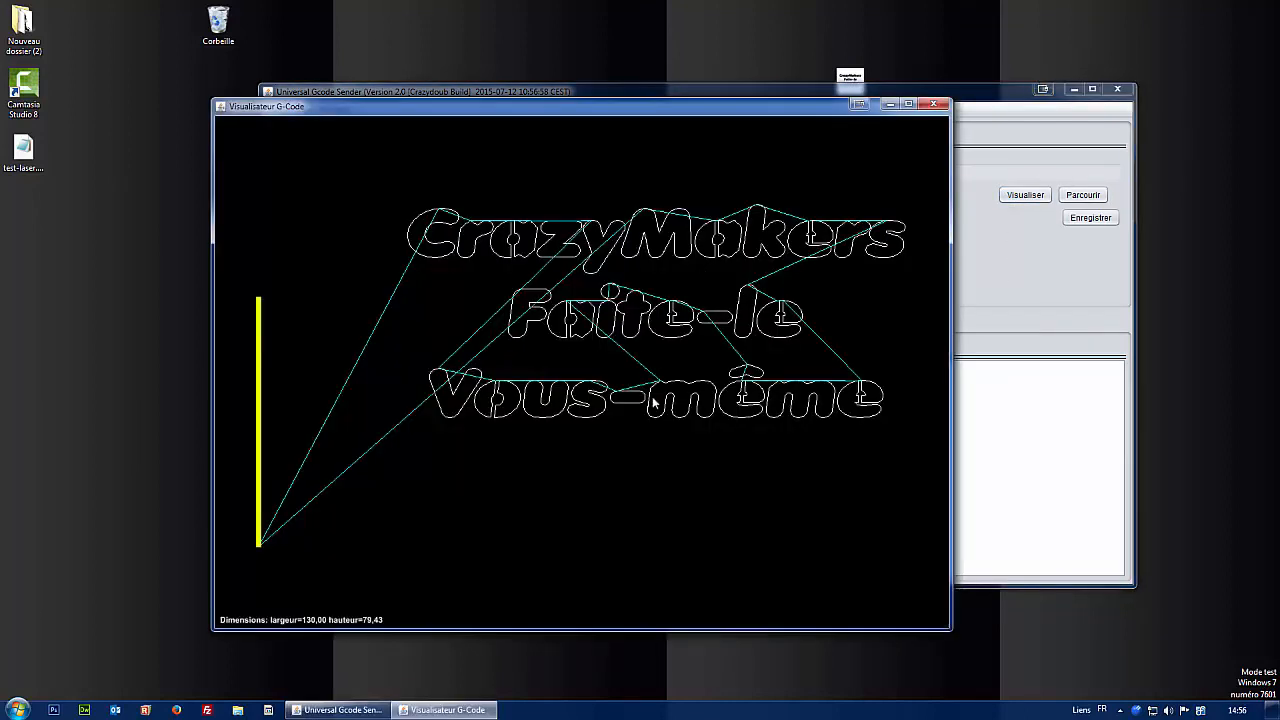
mouse_move(653, 397)
mouse_down()
mouse_move(632, 313)
mouse_move(641, 395)
mouse_up()
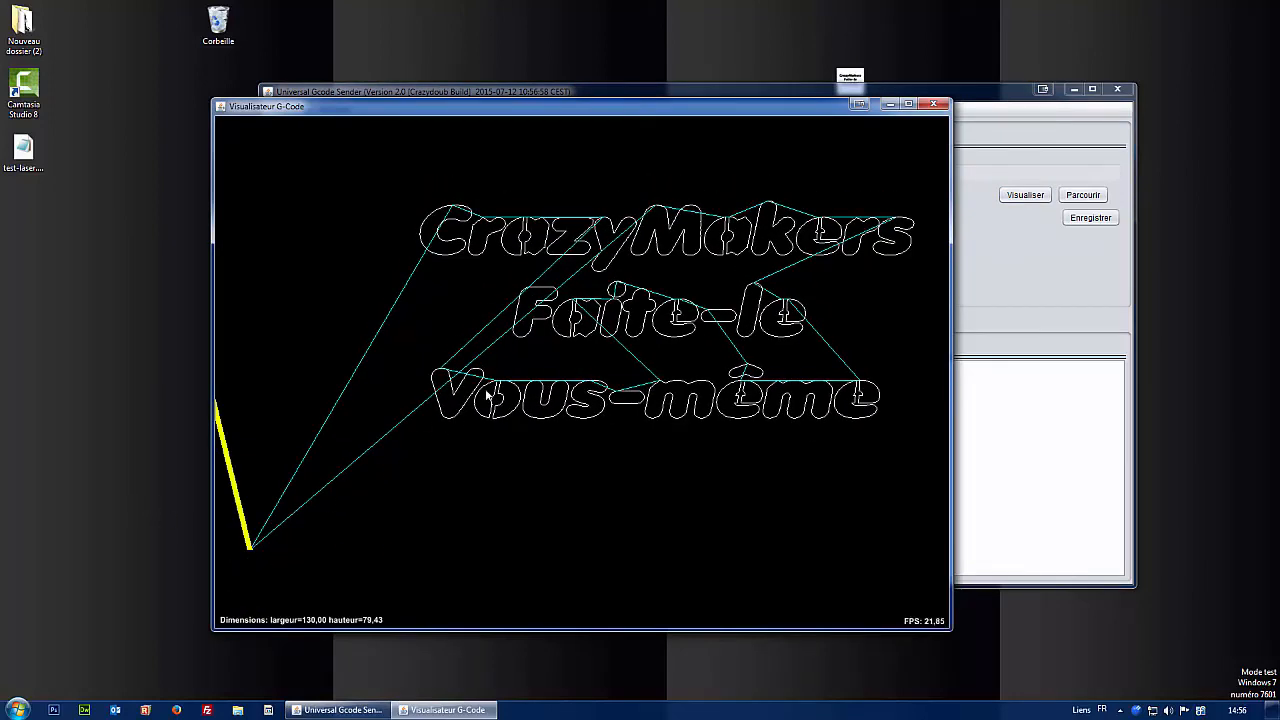
drag(528, 423, 560, 416)
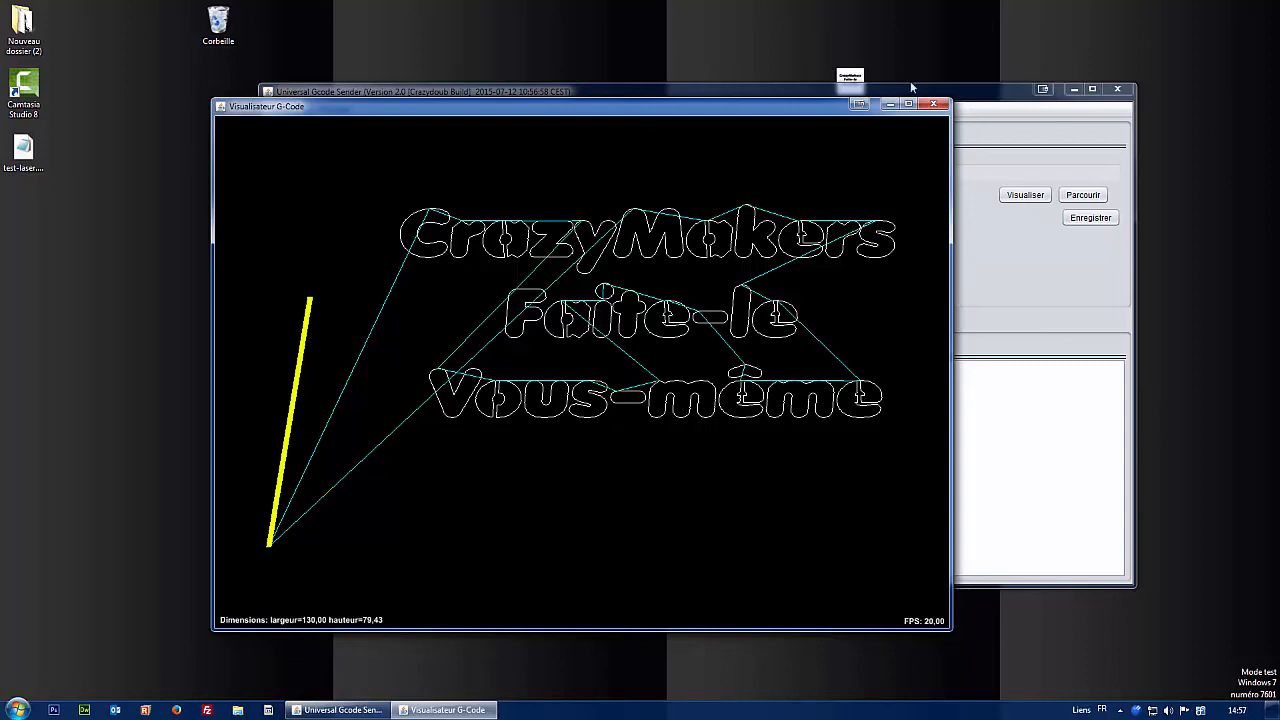
click(933, 104)
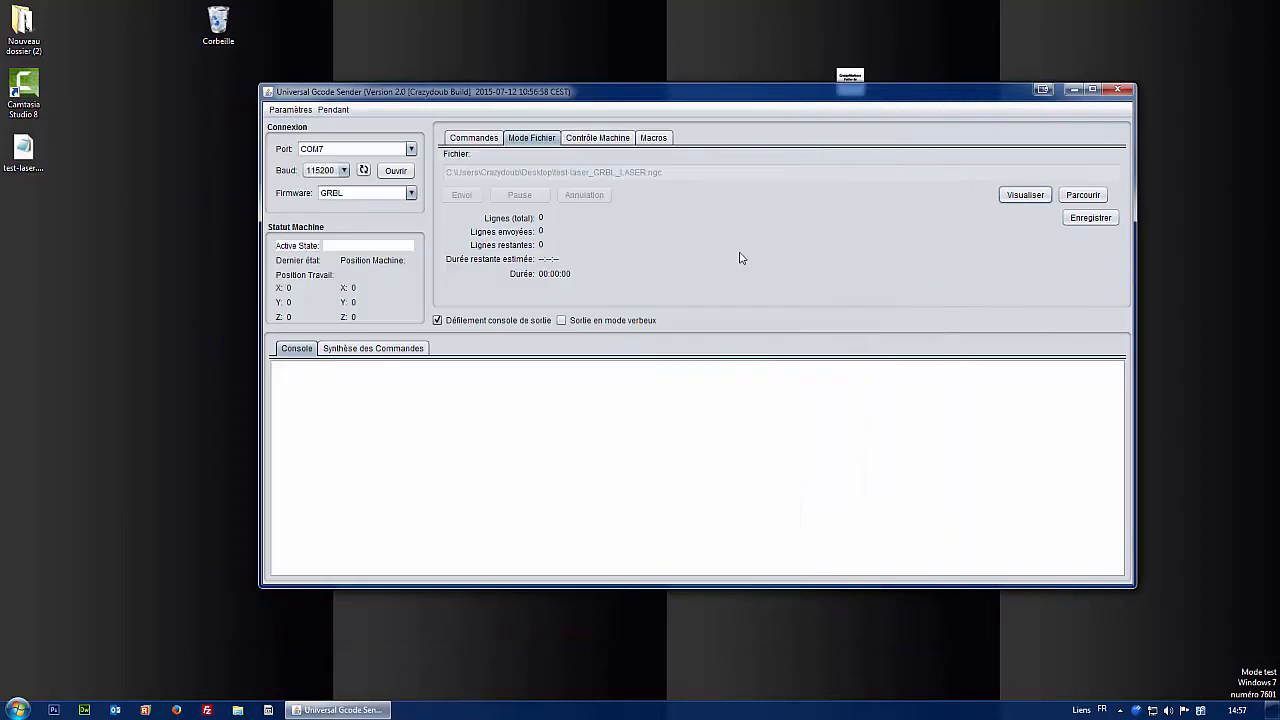